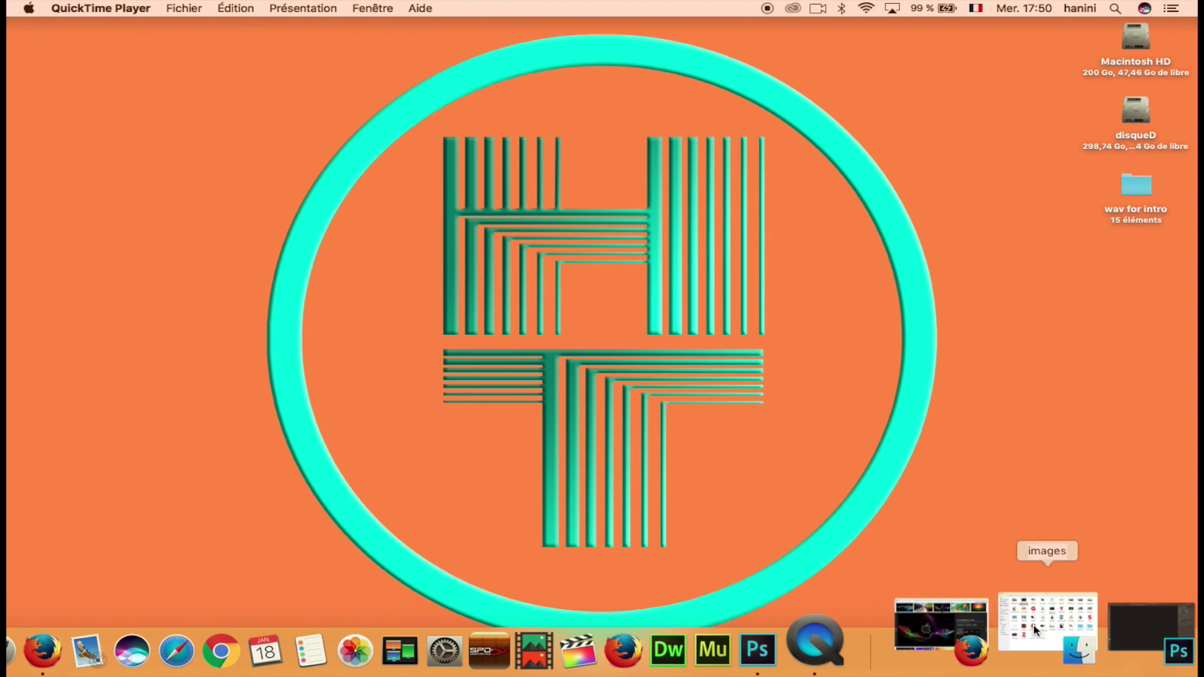
- Restore the minimized Photoshop CC 2015 window from the Dock
left_click(1075, 619)
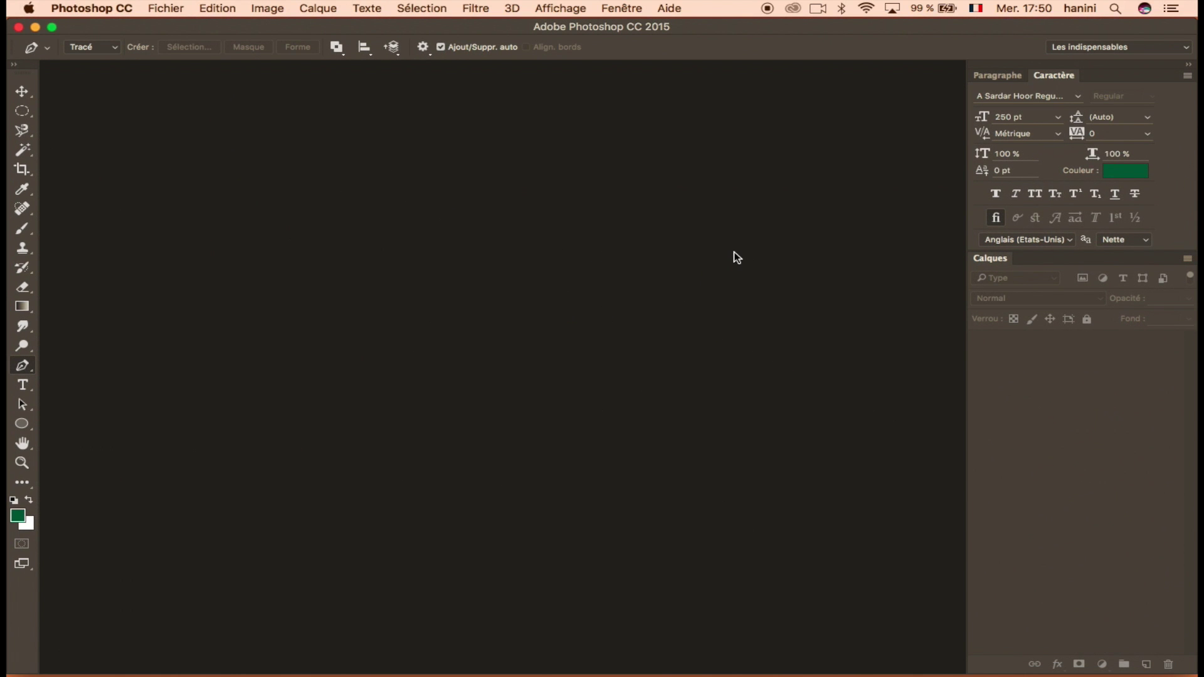
- Browse the Open dialog to the my intro folder on the disqueD drive and enlarge it
double_click(538, 120)
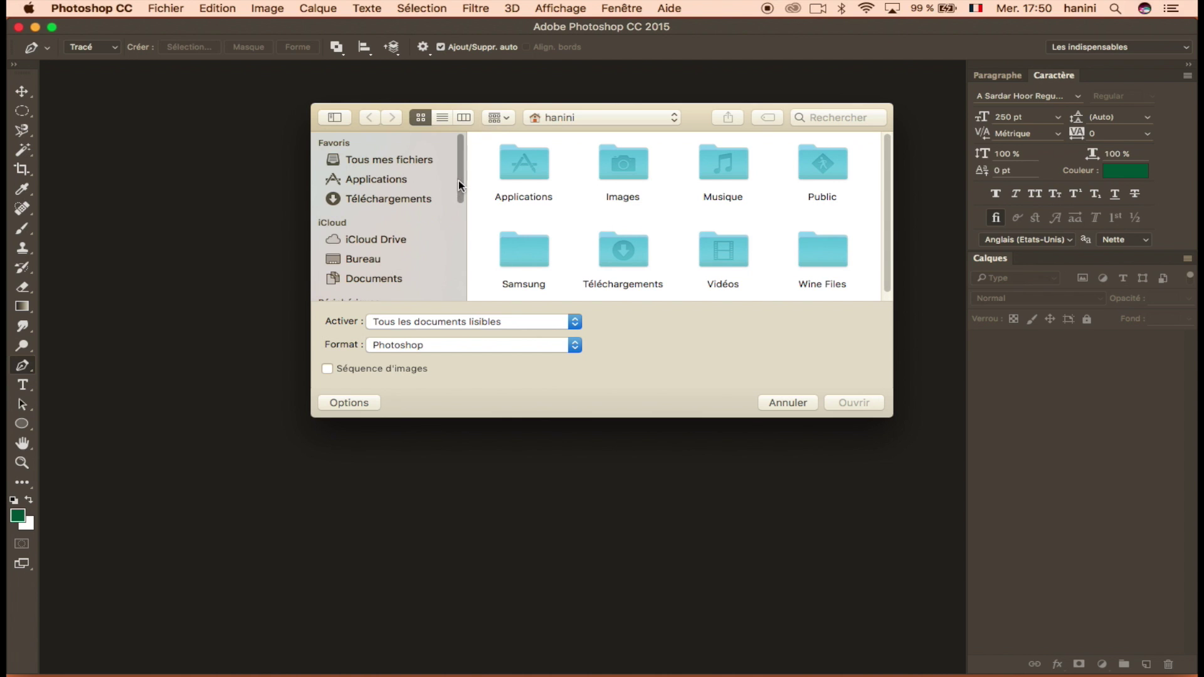
left_click_drag(459, 185, 459, 211)
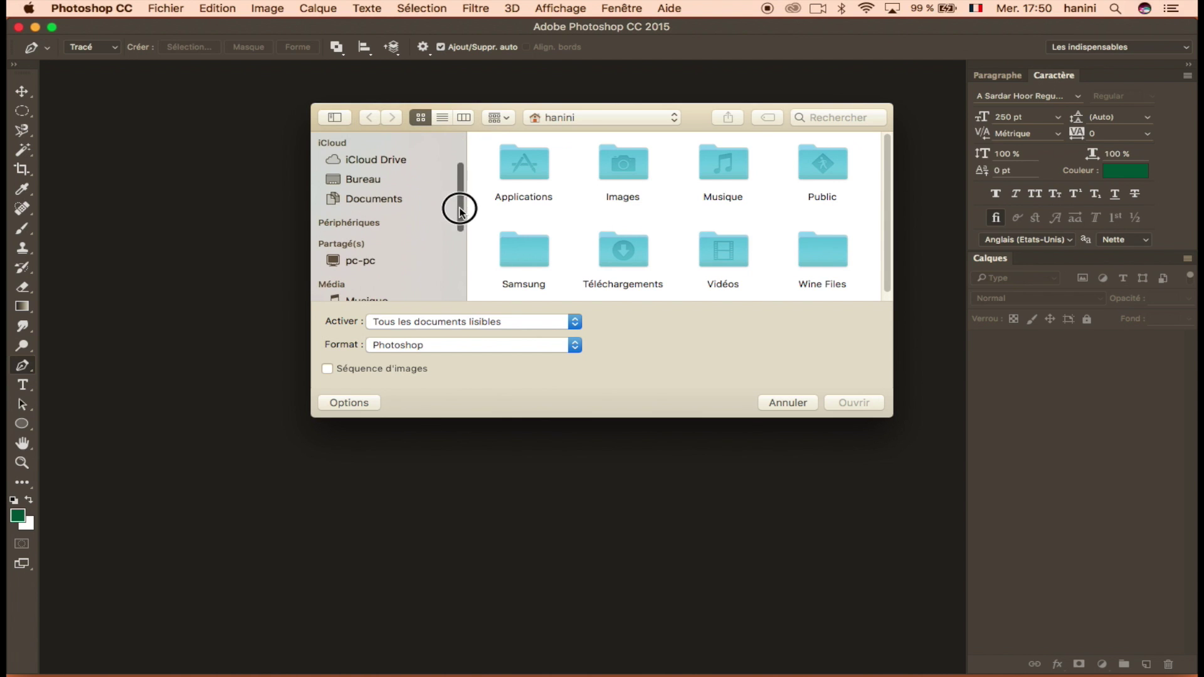
left_click(365, 262)
left_click(852, 117)
type("dis")
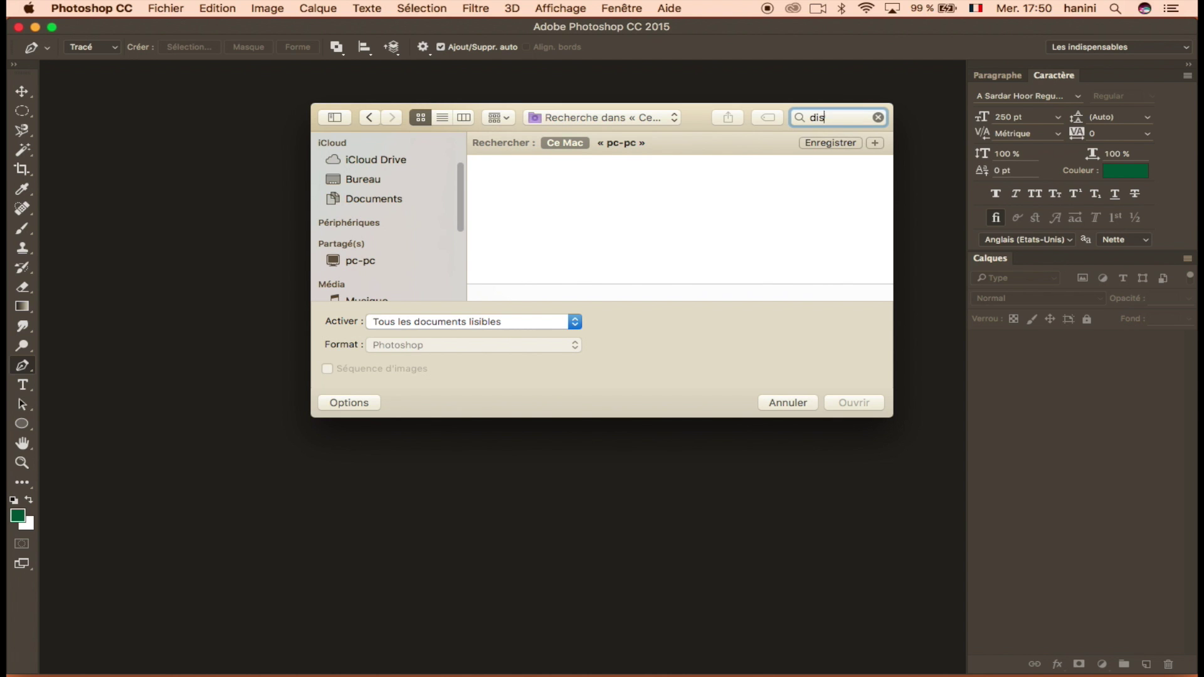
type("q")
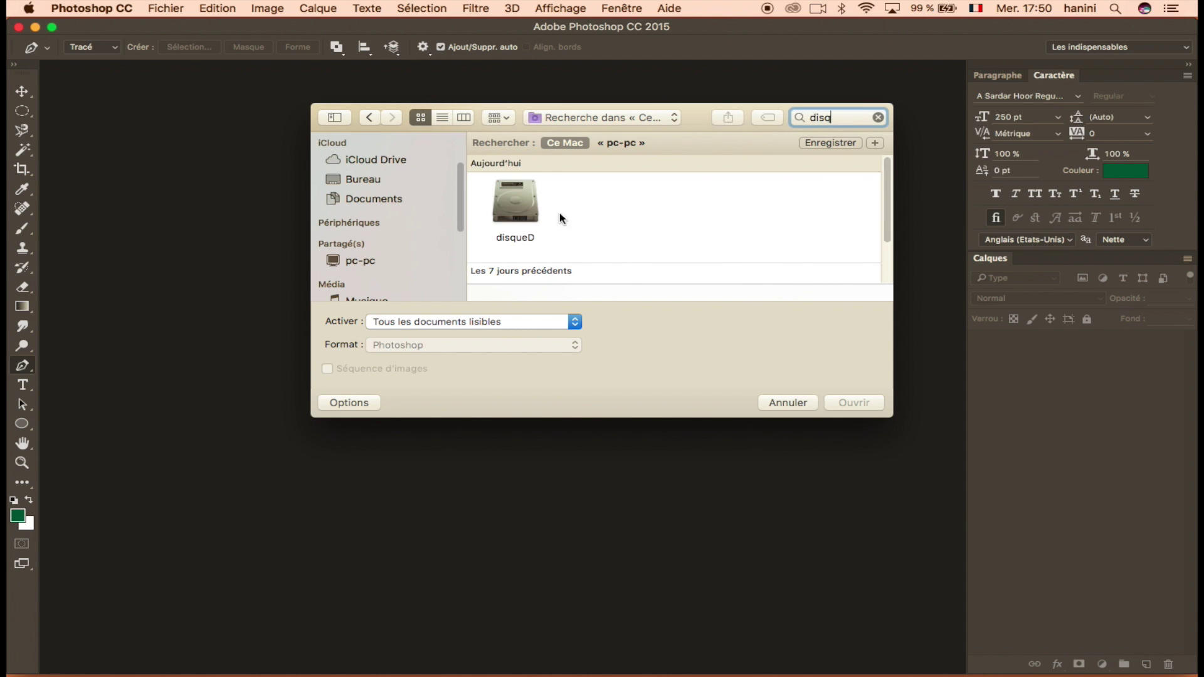
double_click(519, 210)
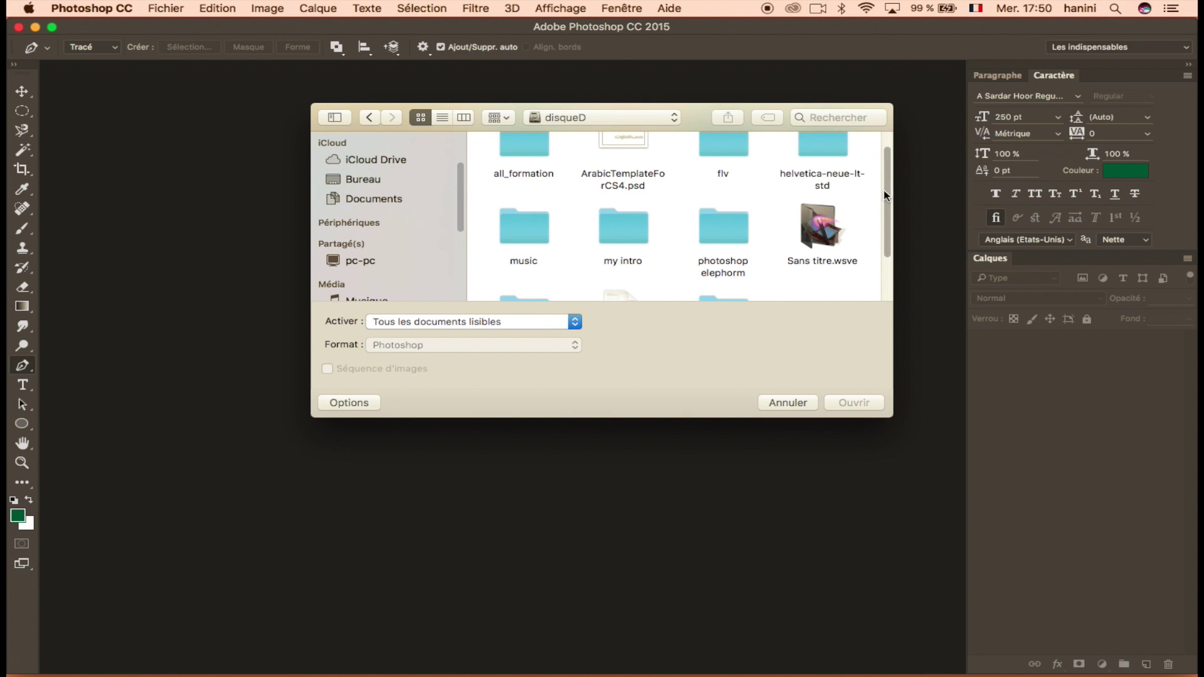
left_click_drag(895, 417, 934, 597)
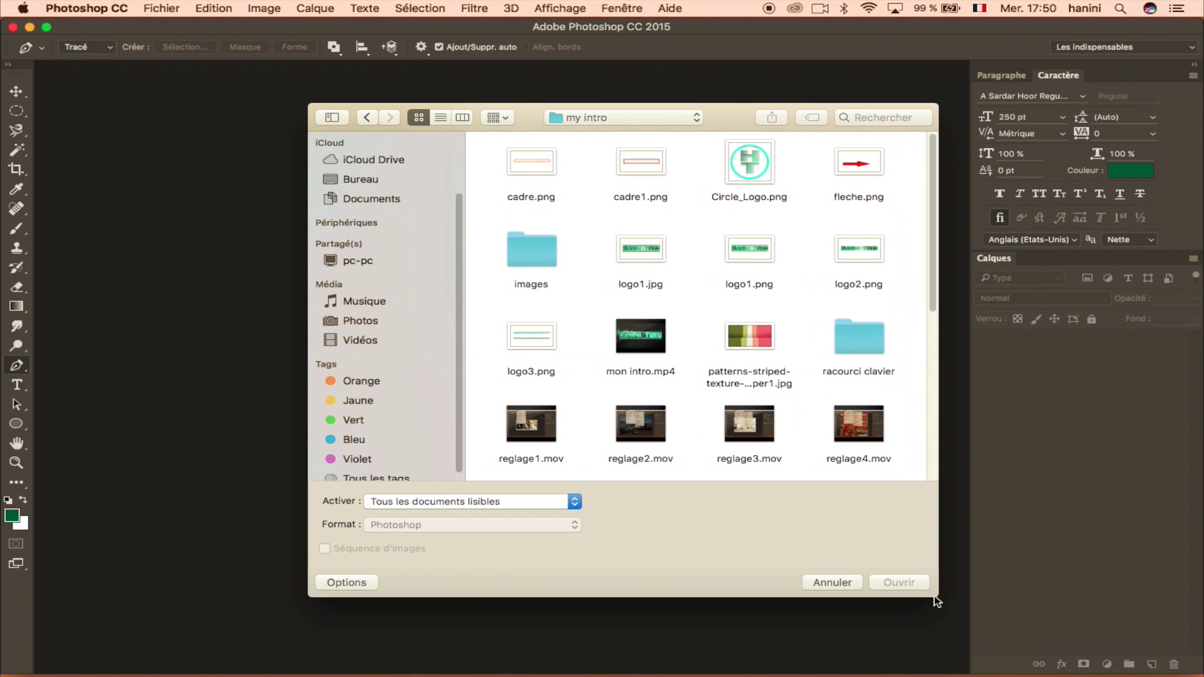
- Open pear0.jpg, pomme.jpg, oeil.jpg, kiwi.jpg and clavier.jpg from the images folder
double_click(533, 251)
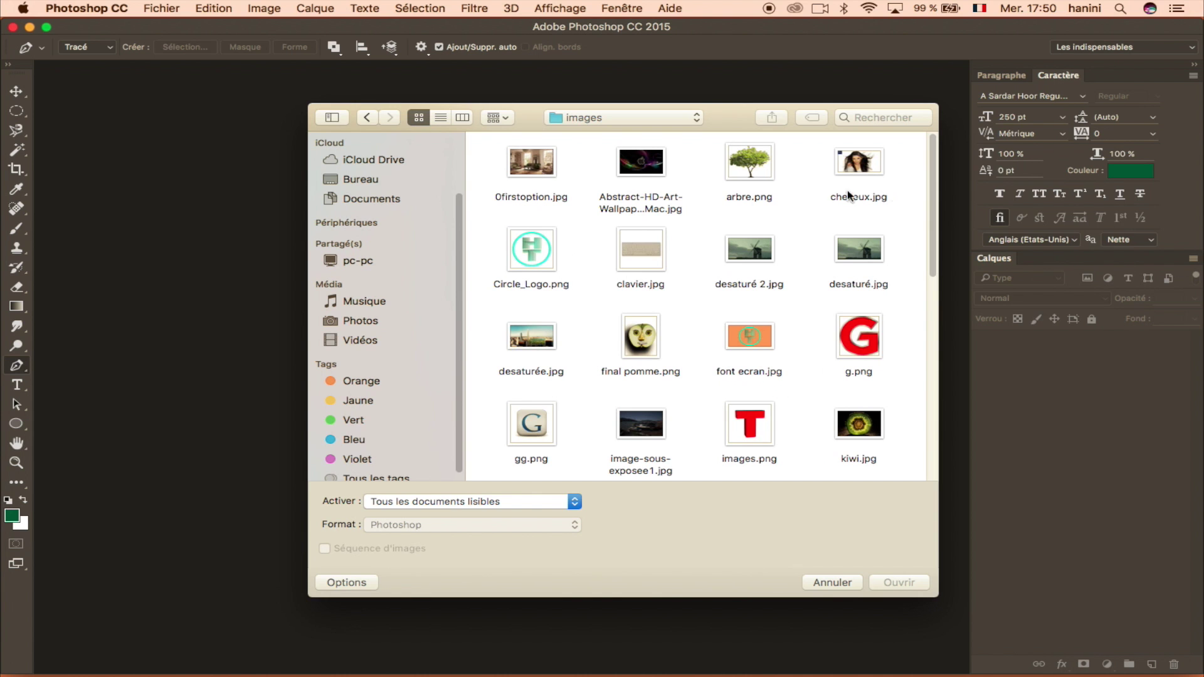
left_click_drag(933, 186, 931, 282)
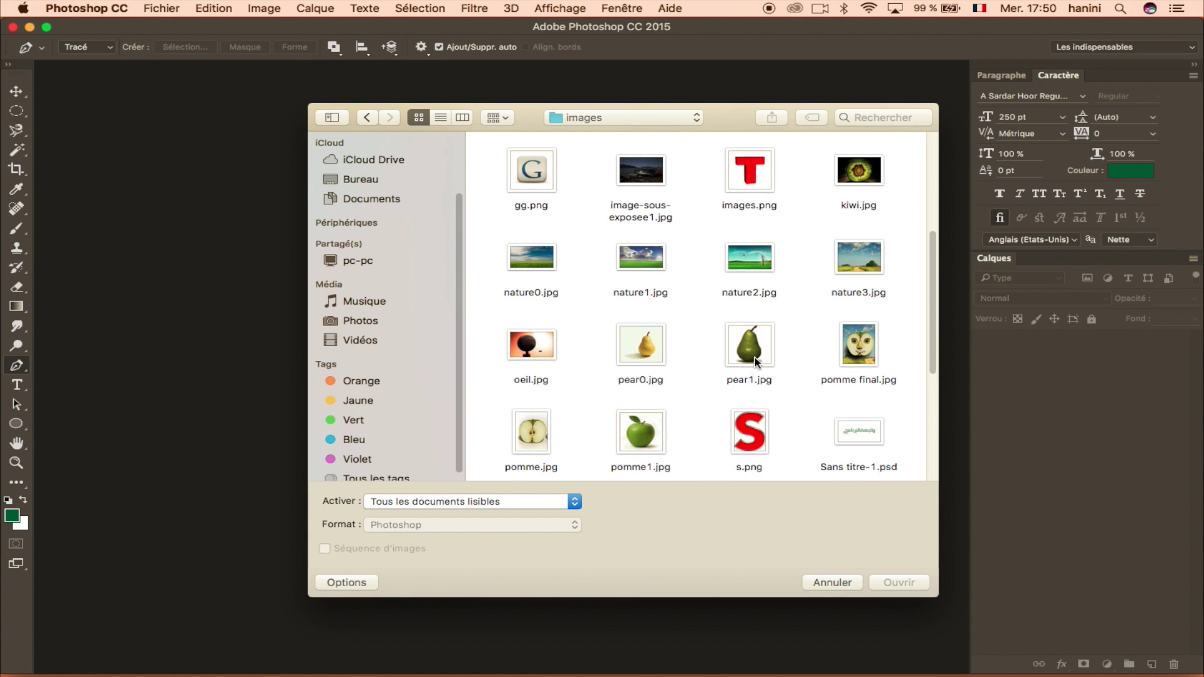
left_click(754, 354)
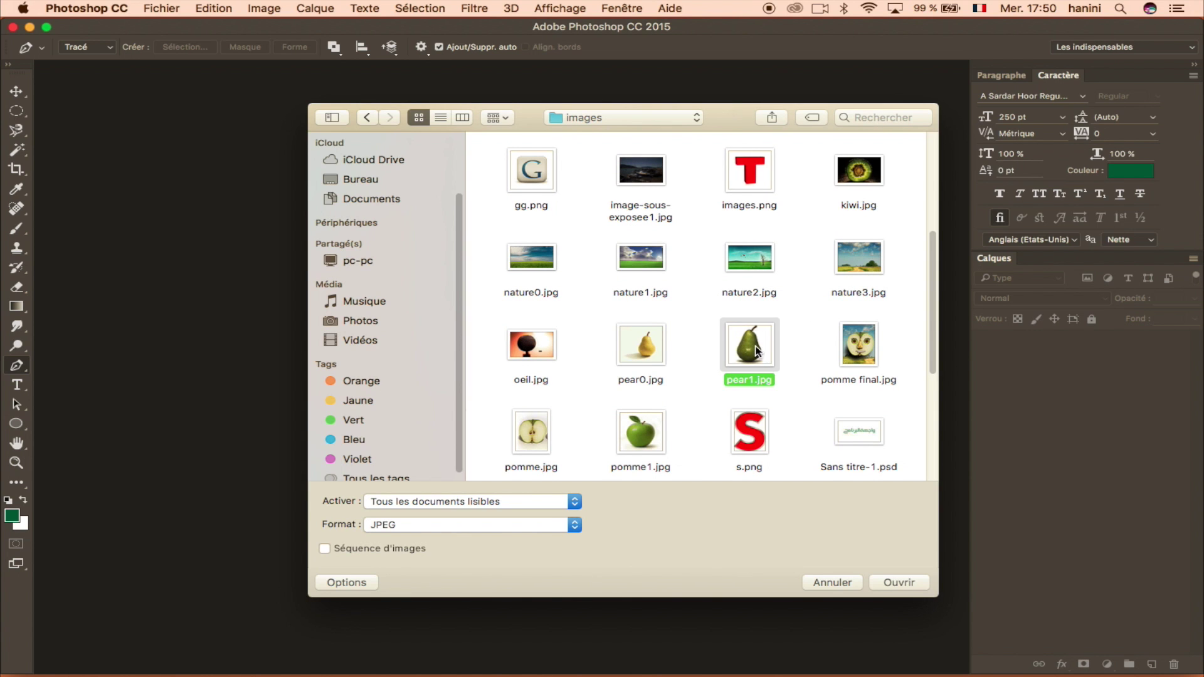
left_click(639, 354)
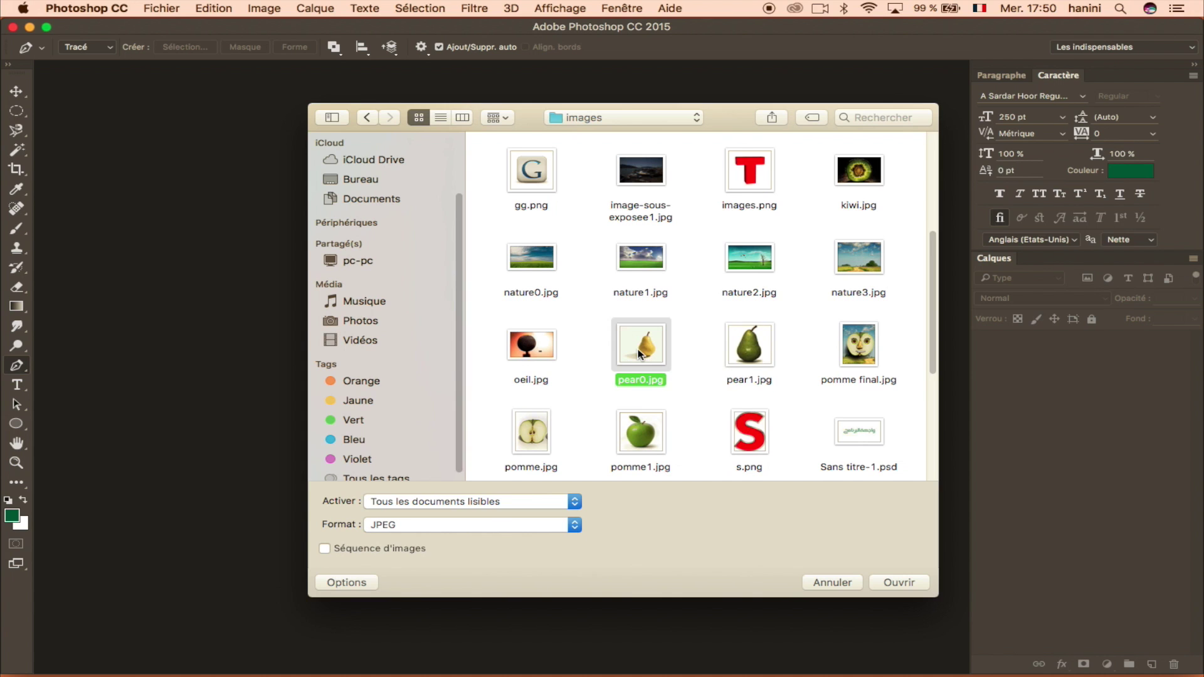
left_click(533, 436, "super")
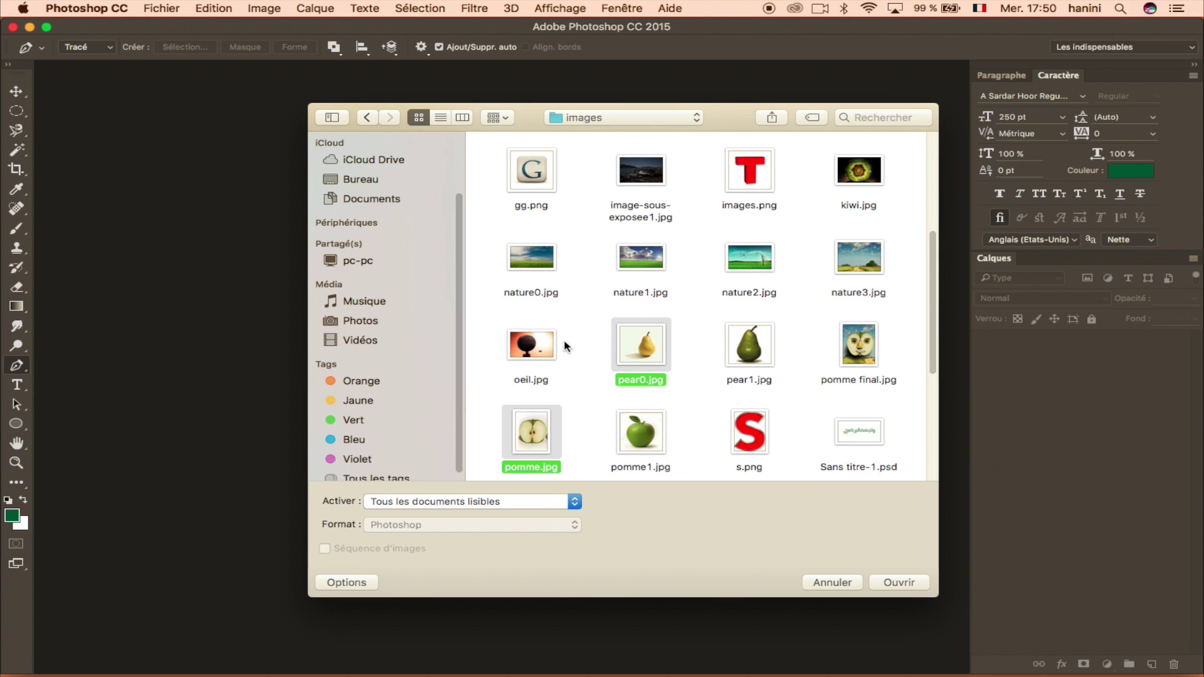
left_click(538, 359, "super")
left_click_drag(933, 279, 933, 395)
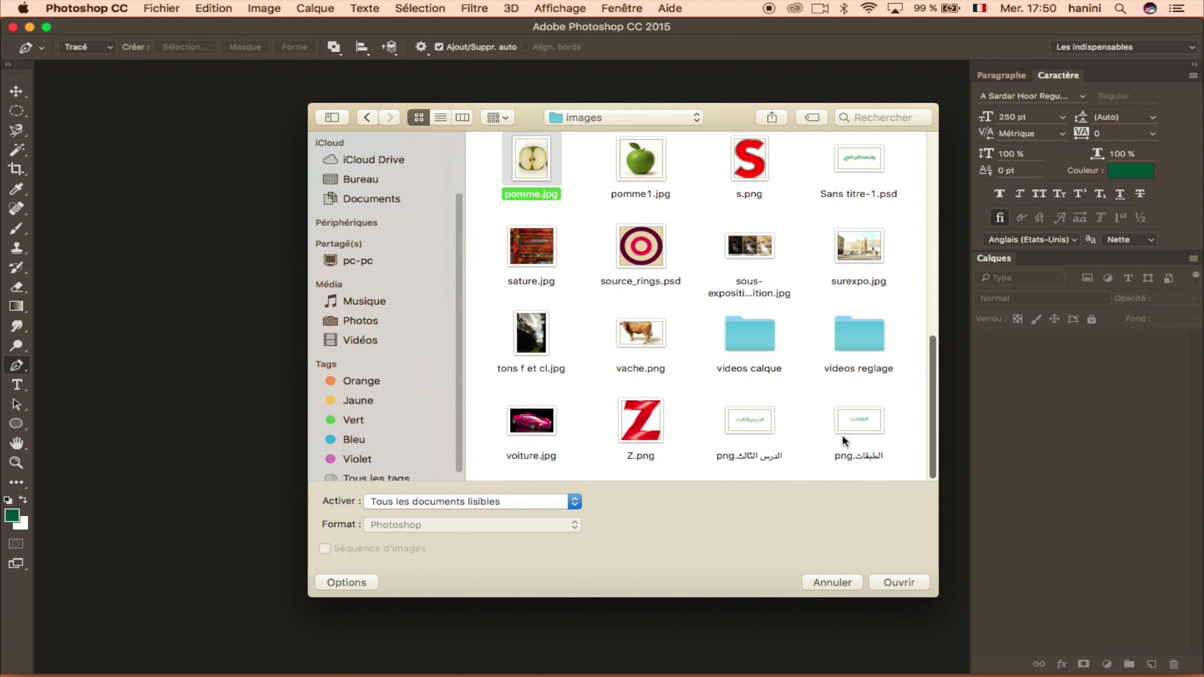
left_click_drag(934, 403, 943, 196)
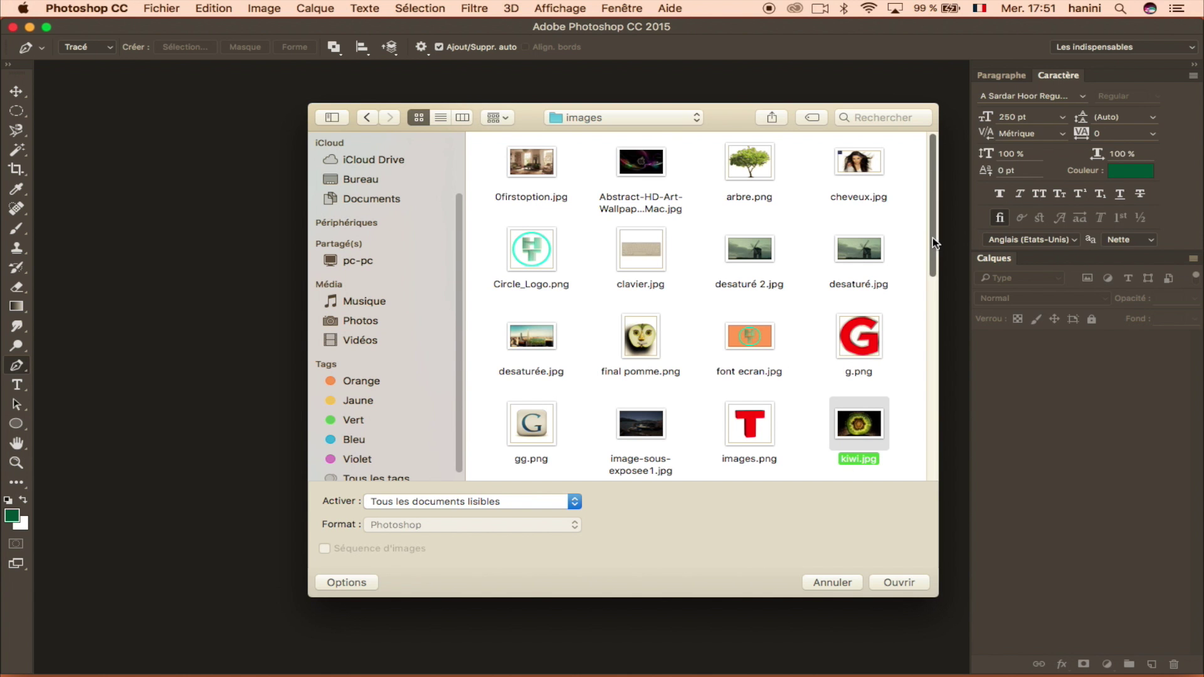
left_click_drag(932, 241, 934, 354)
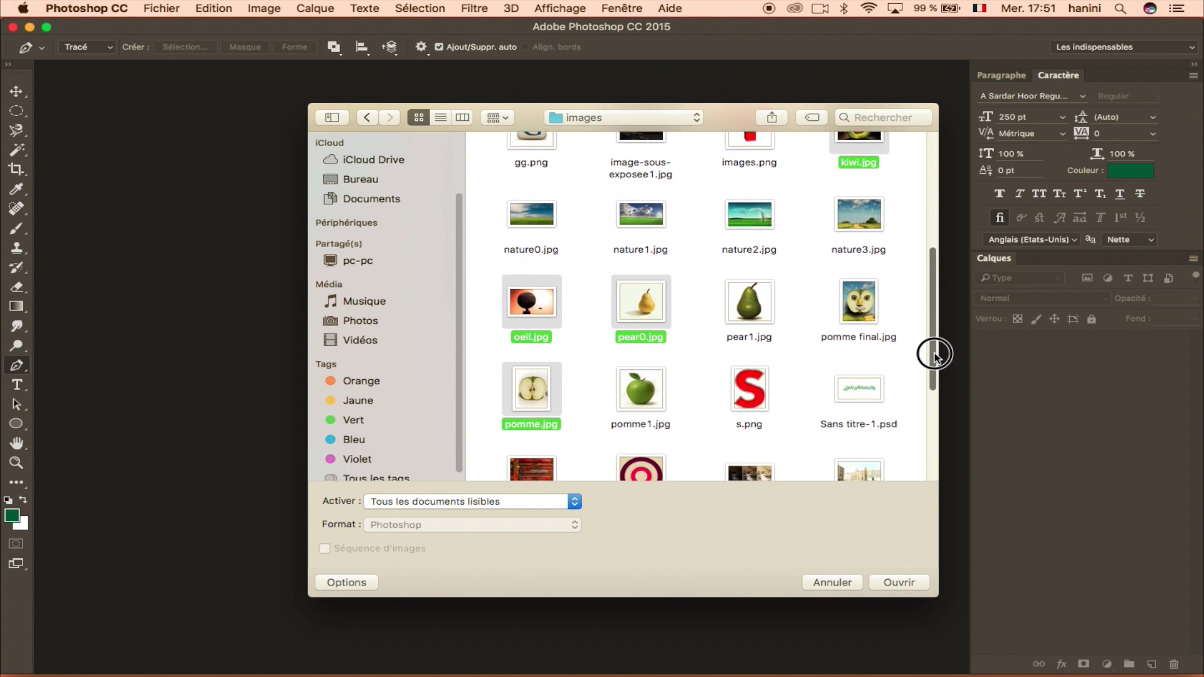
left_click_drag(934, 354, 935, 422)
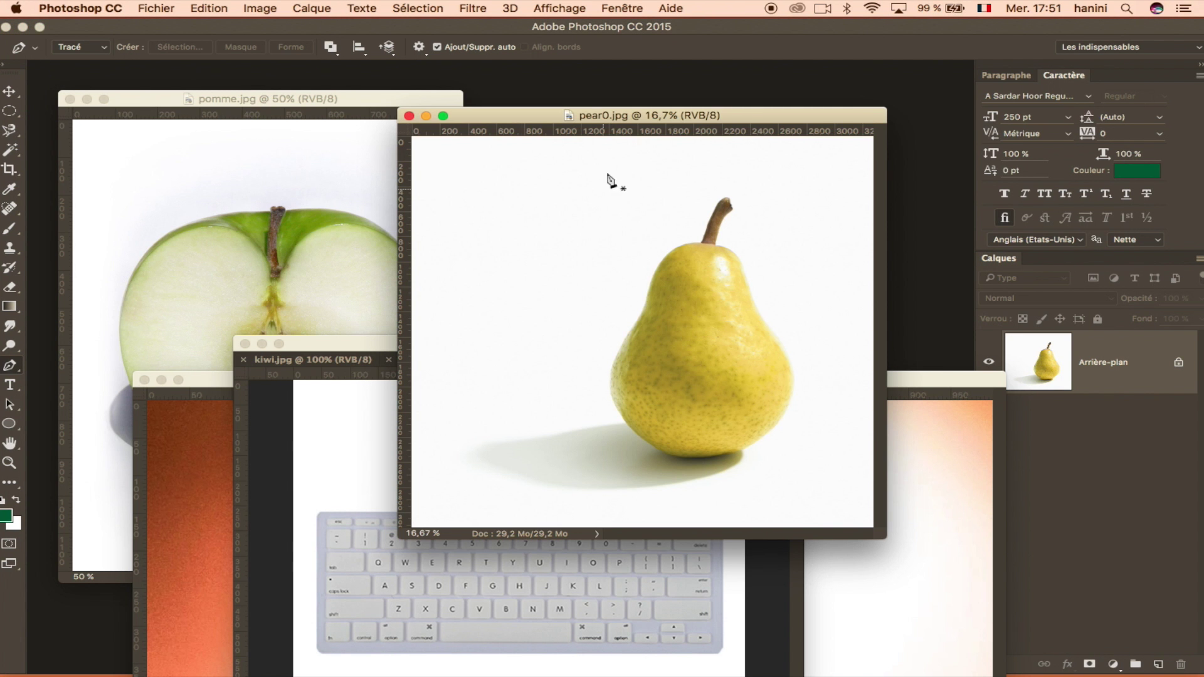
- Quick-select and copy the pear in pear0.jpg, then bring pomme.jpg forward
left_click_drag(595, 121, 649, 95)
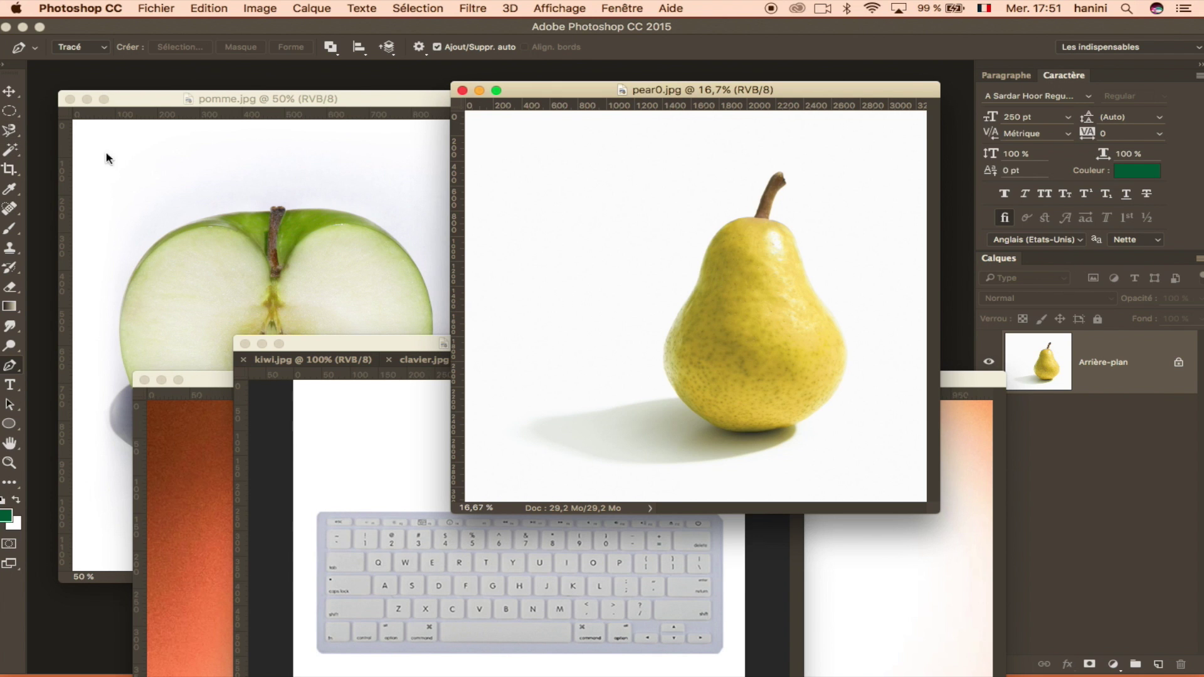
left_click(11, 149)
left_click(131, 151)
left_click_drag(741, 349, 750, 242)
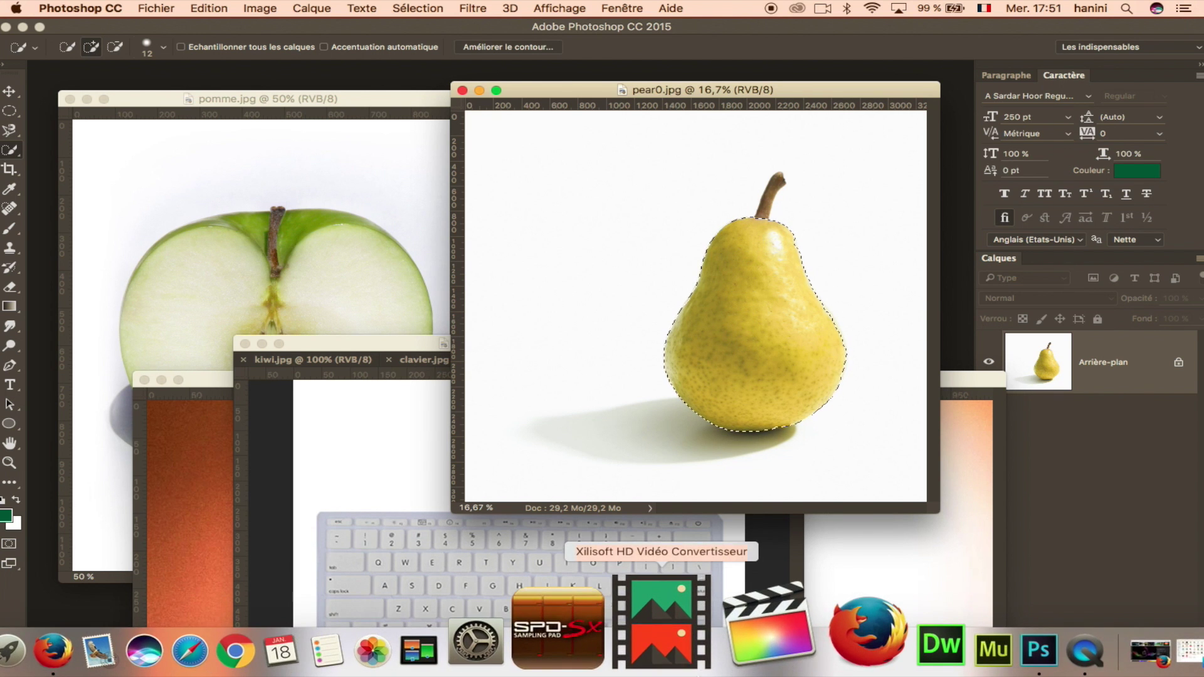
key("super+c")
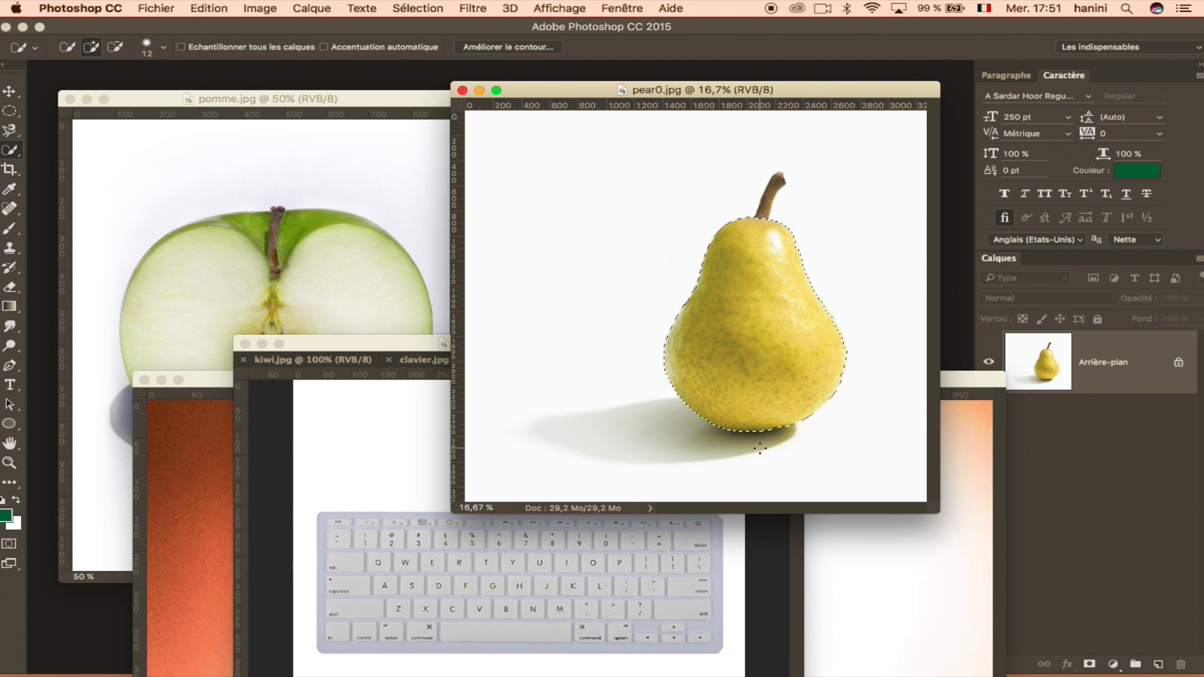
left_click_drag(363, 98, 404, 95)
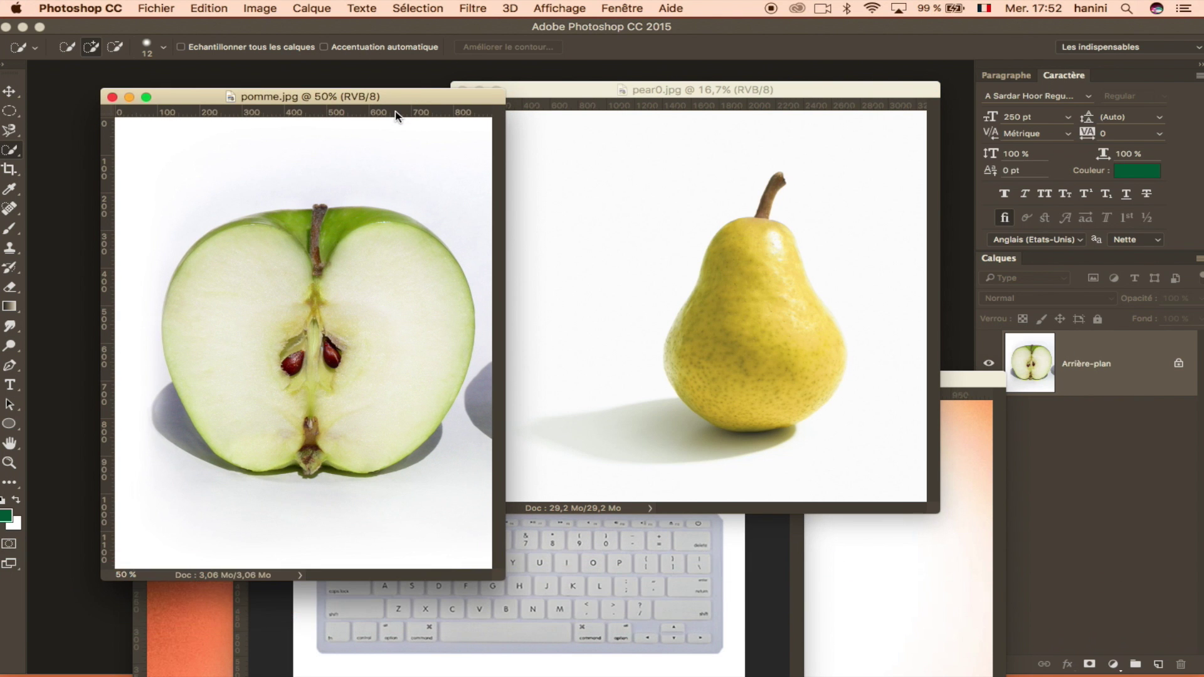
- Paste the pear into pomme.jpg and scale it to about 16% over the apple's core
key("super+v")
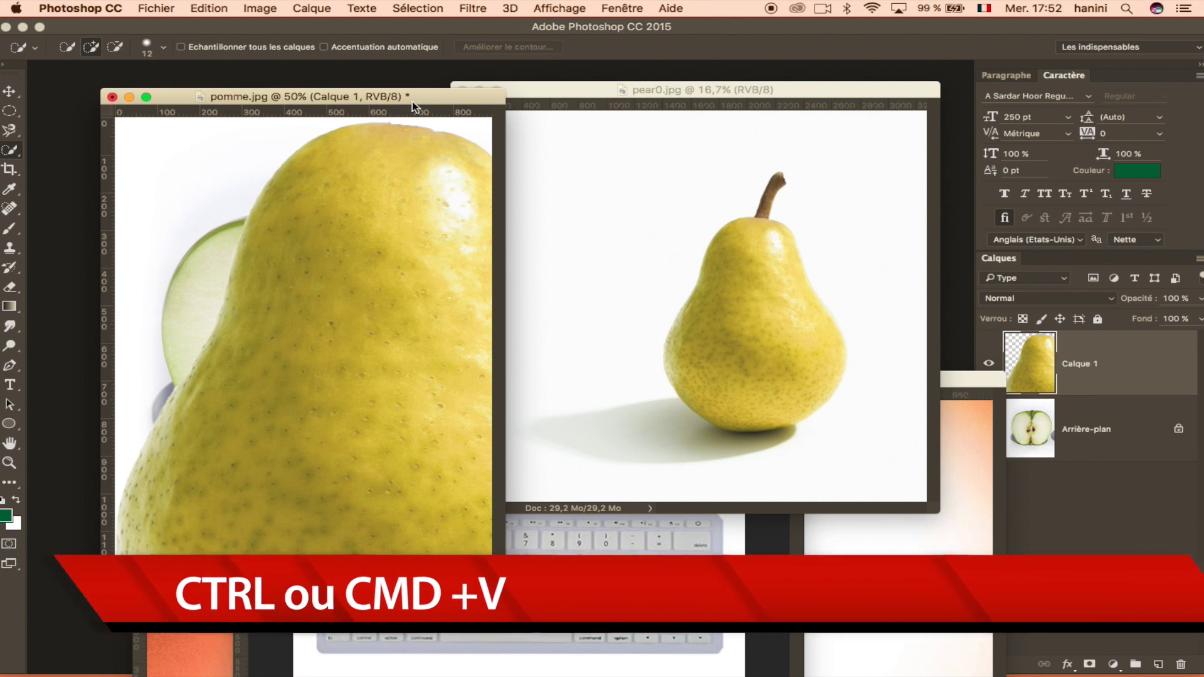
left_click_drag(417, 103, 474, 102)
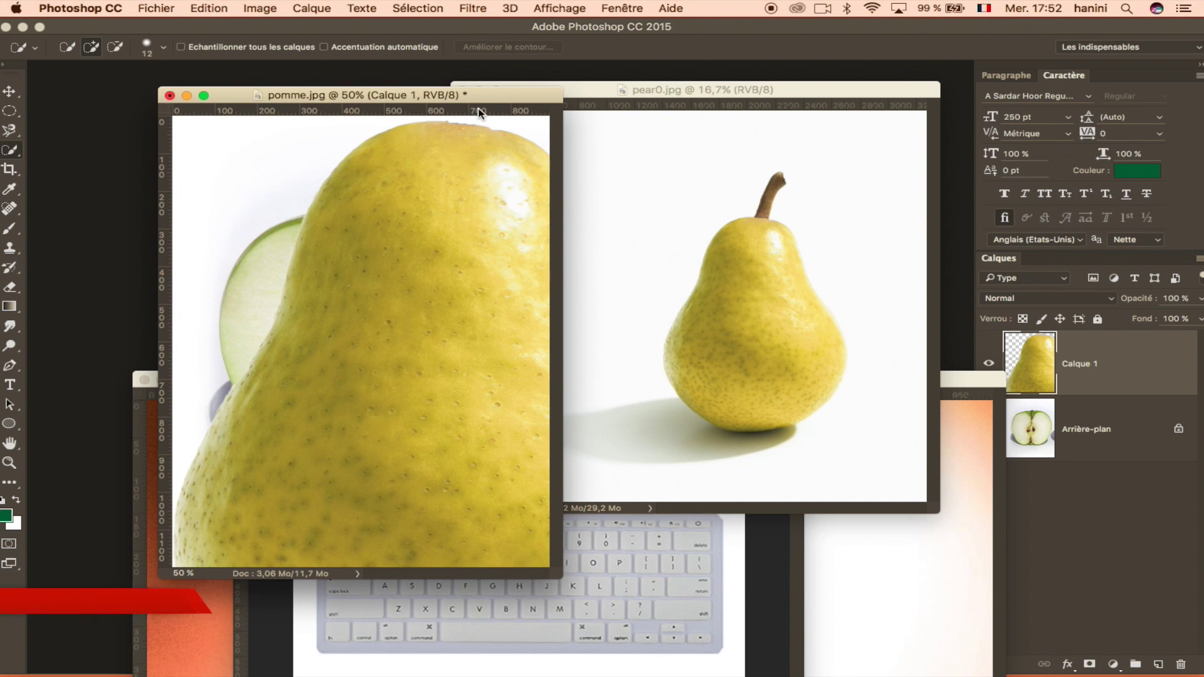
key("super+t")
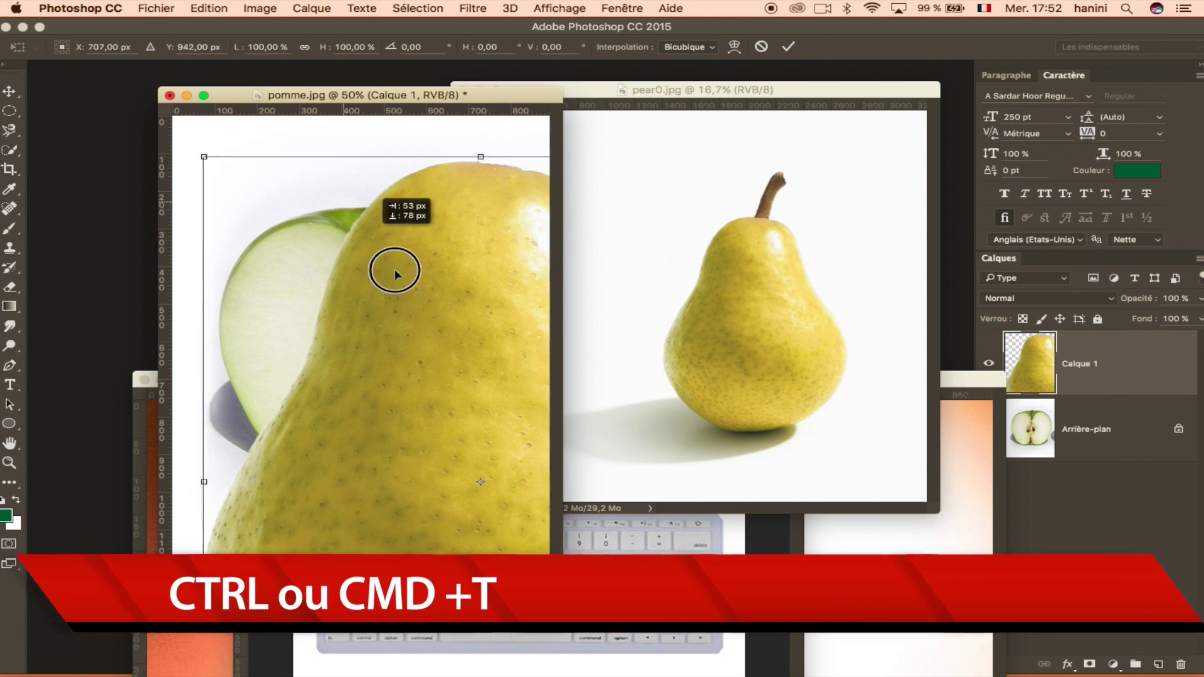
left_click_drag(395, 207, 457, 287)
mouse_move(240, 206)
left_mouse_down()
mouse_move(307, 299)
mouse_move(384, 323)
mouse_move(321, 262)
mouse_move(437, 410)
left_mouse_up()
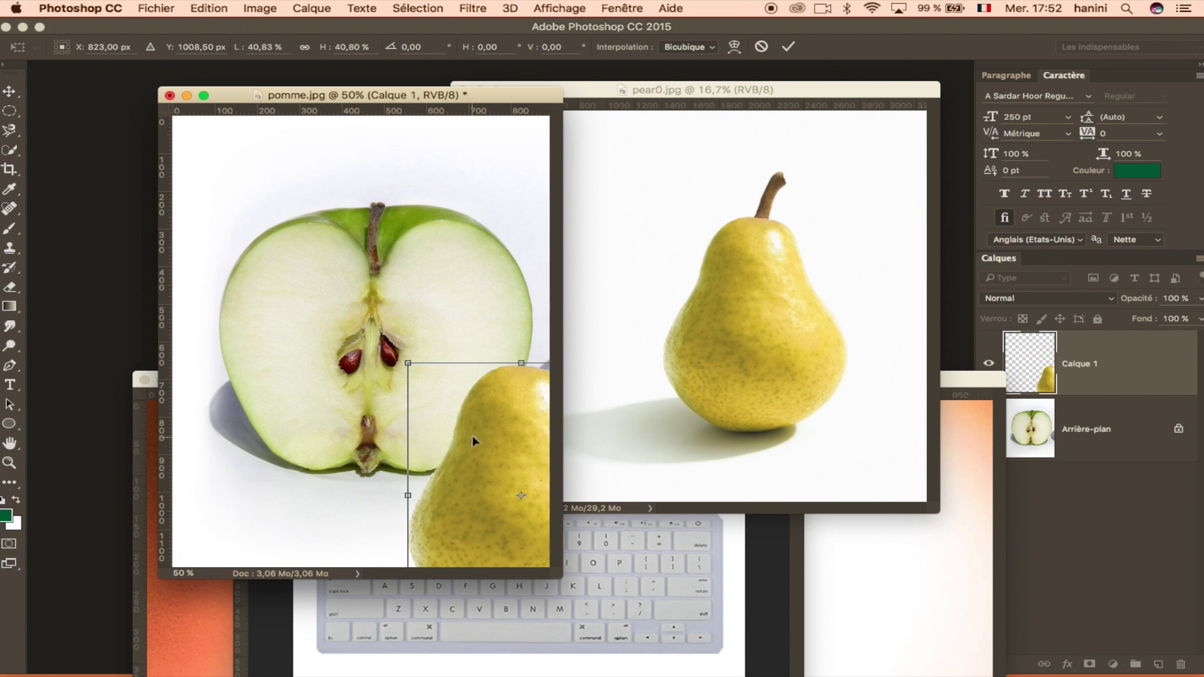
left_click_drag(472, 436, 291, 199)
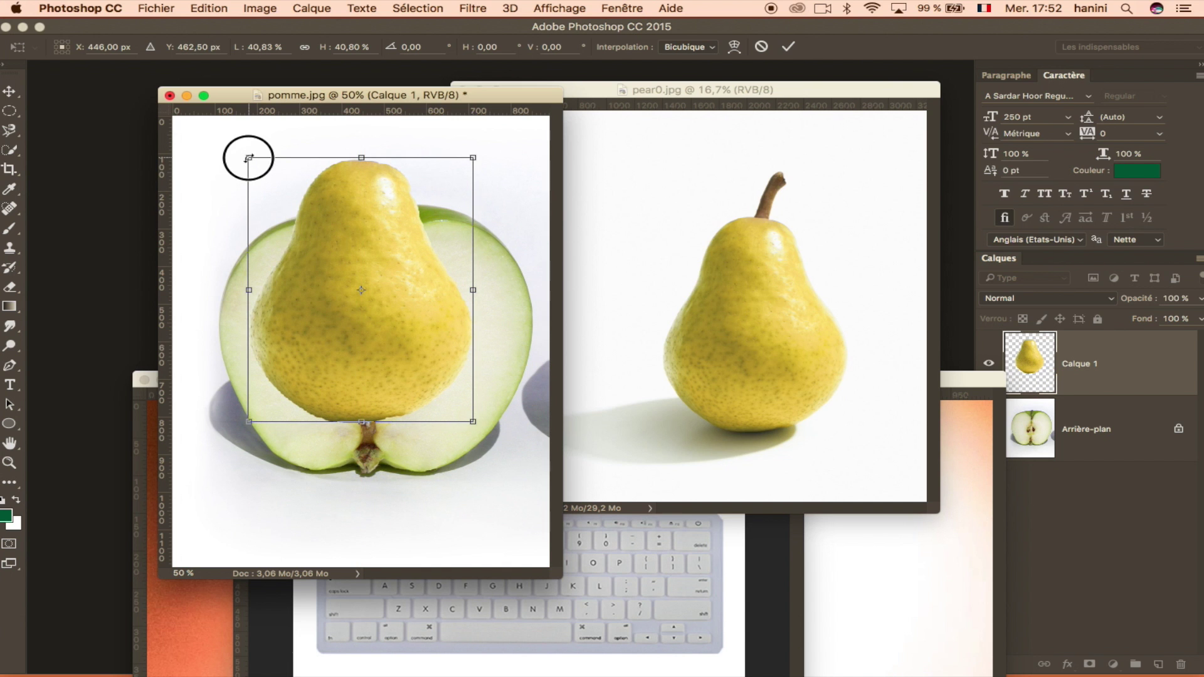
left_click_drag(249, 157, 387, 319)
key("Return")
key("w")
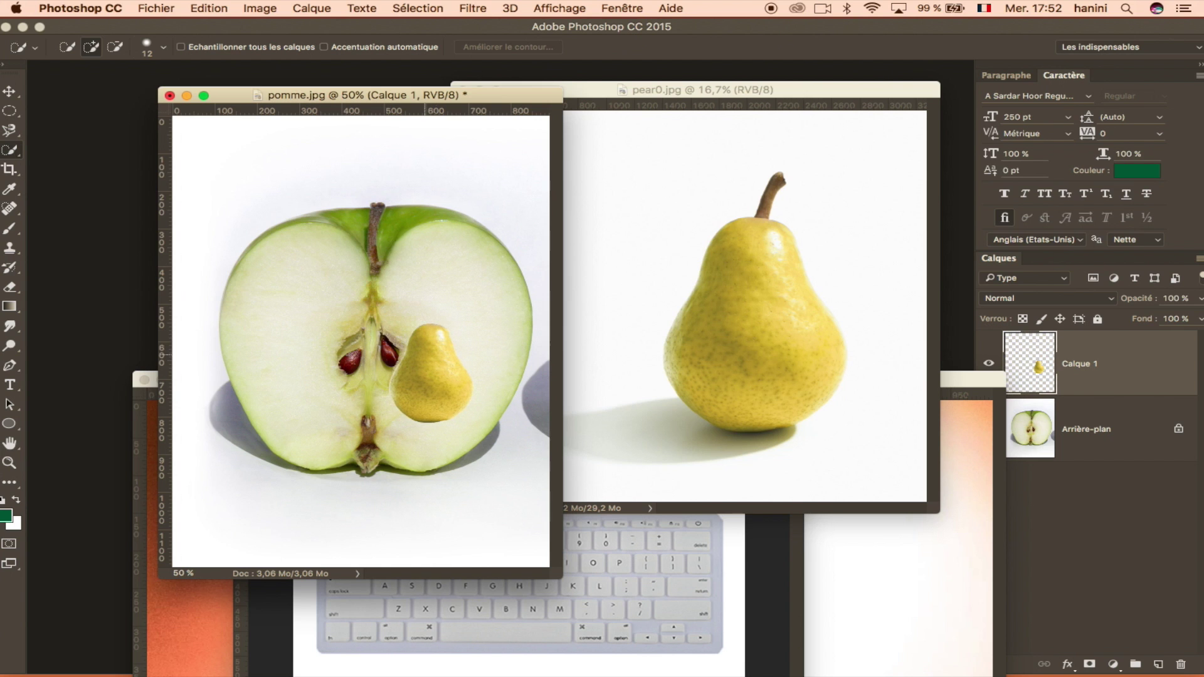
left_click(8, 93)
- Move the pear to the apple's centre, close pear0.jpg, and bring clavier.jpg into view
mouse_move(466, 408)
left_mouse_down()
mouse_move(433, 373)
mouse_move(371, 367)
left_mouse_up()
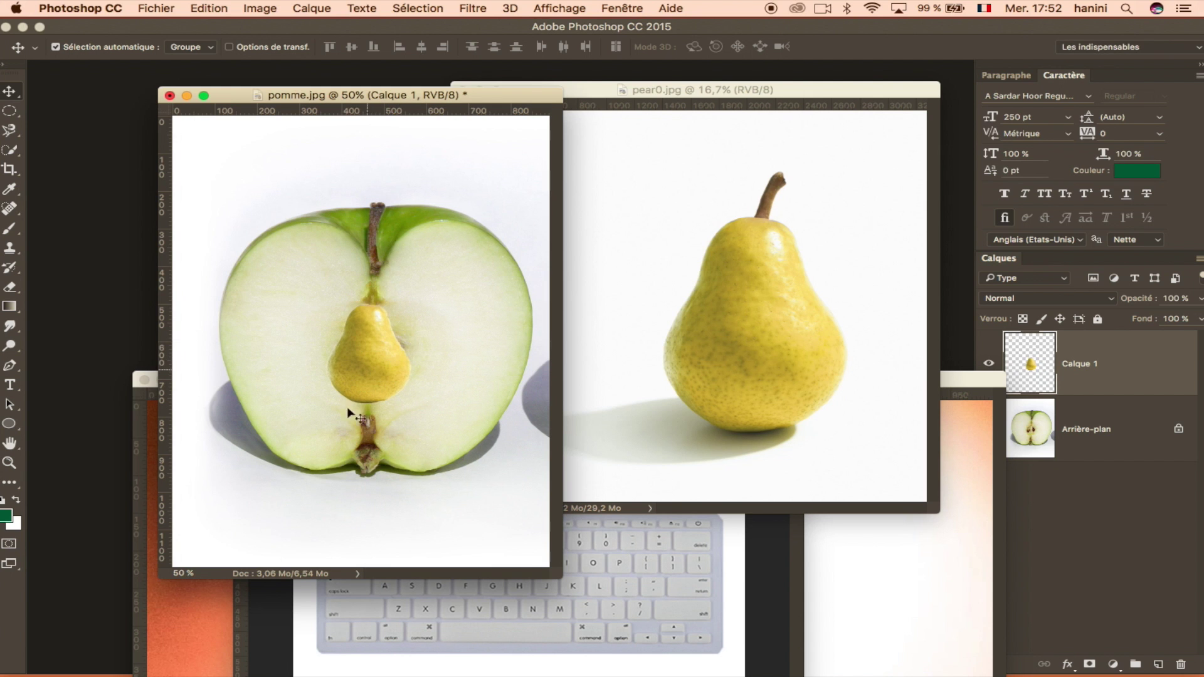
left_click(641, 88)
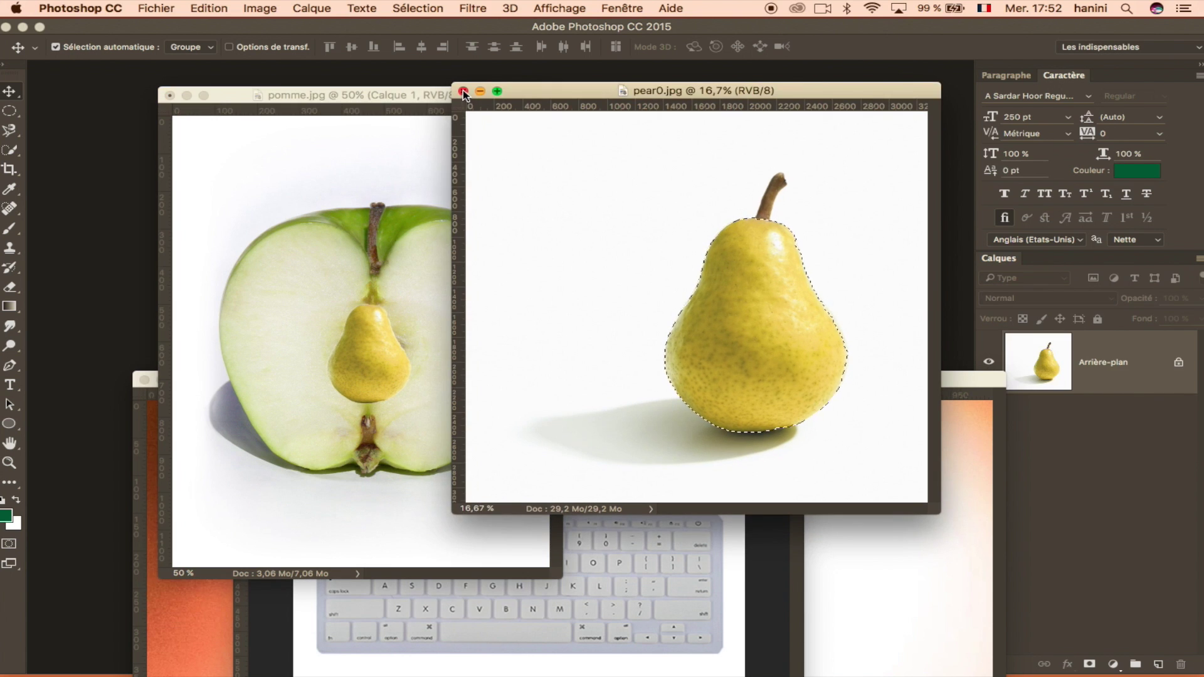
left_click(464, 90)
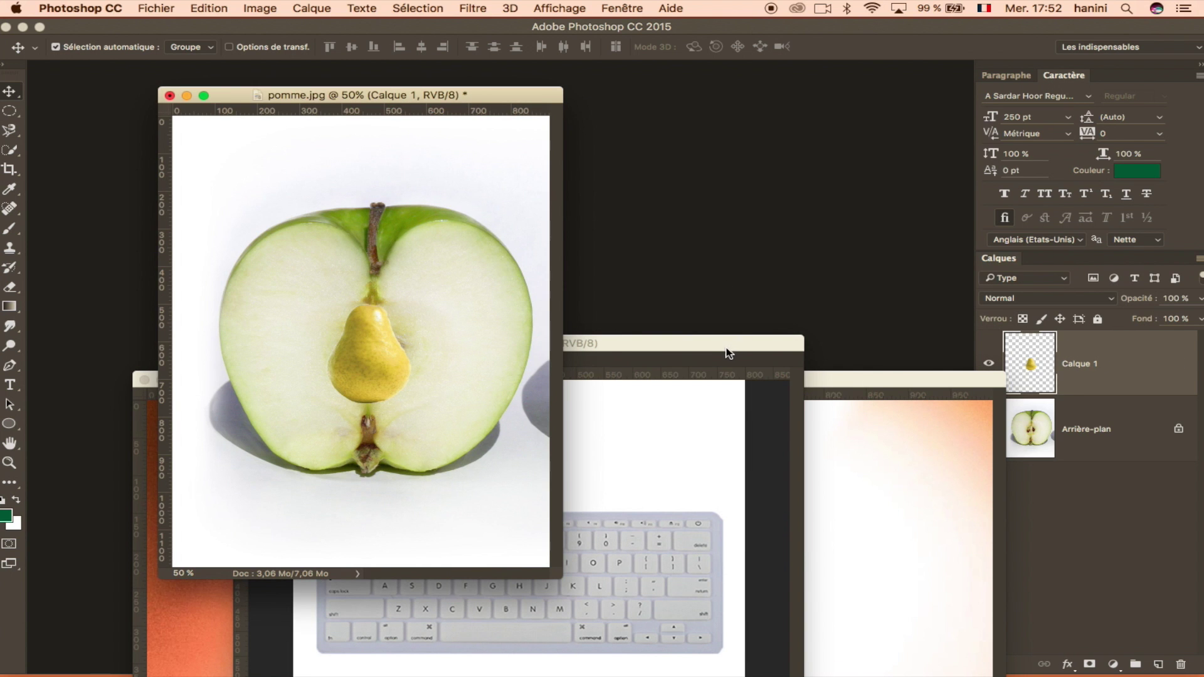
left_click_drag(880, 382, 935, 228)
left_click_drag(637, 226, 1113, 167)
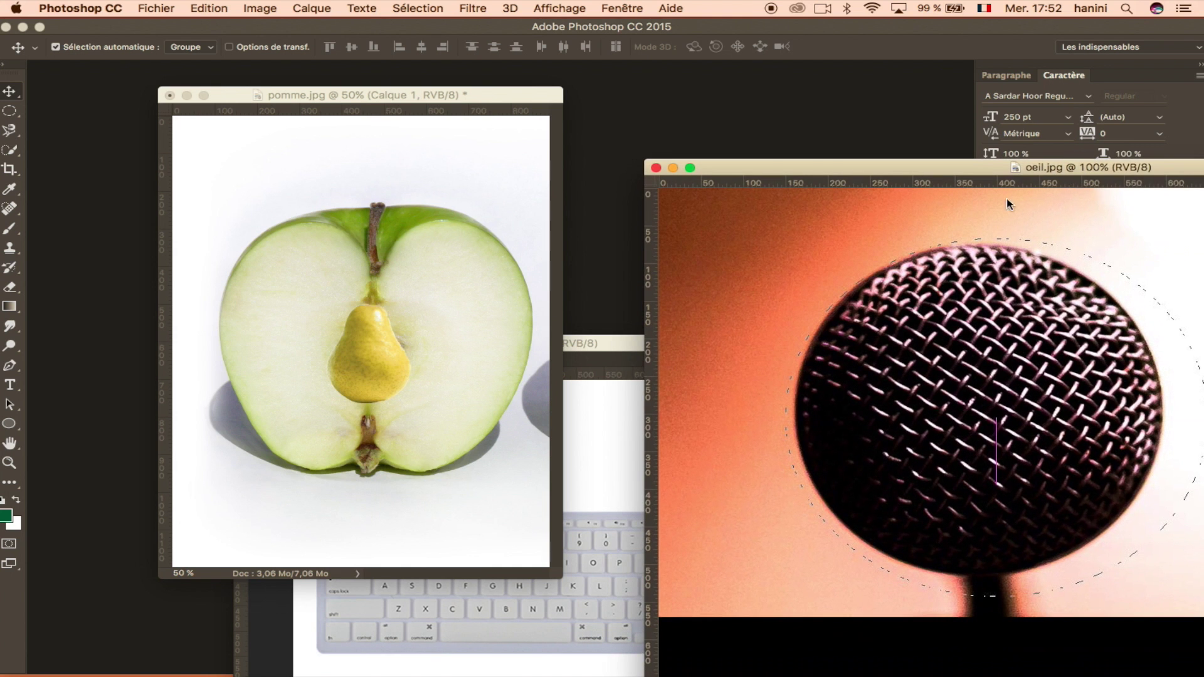
left_click_drag(557, 347, 747, 169)
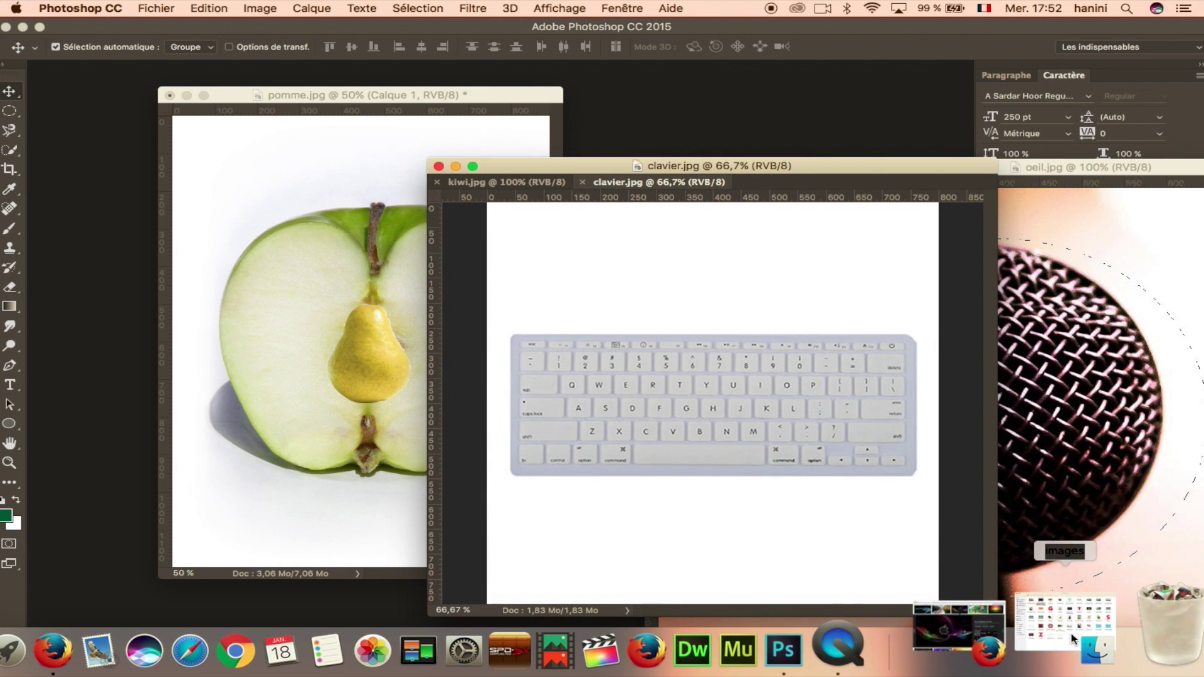
- Open kiwi.jpg from the images folder
double_click(721, 86)
left_click_drag(893, 338, 892, 374)
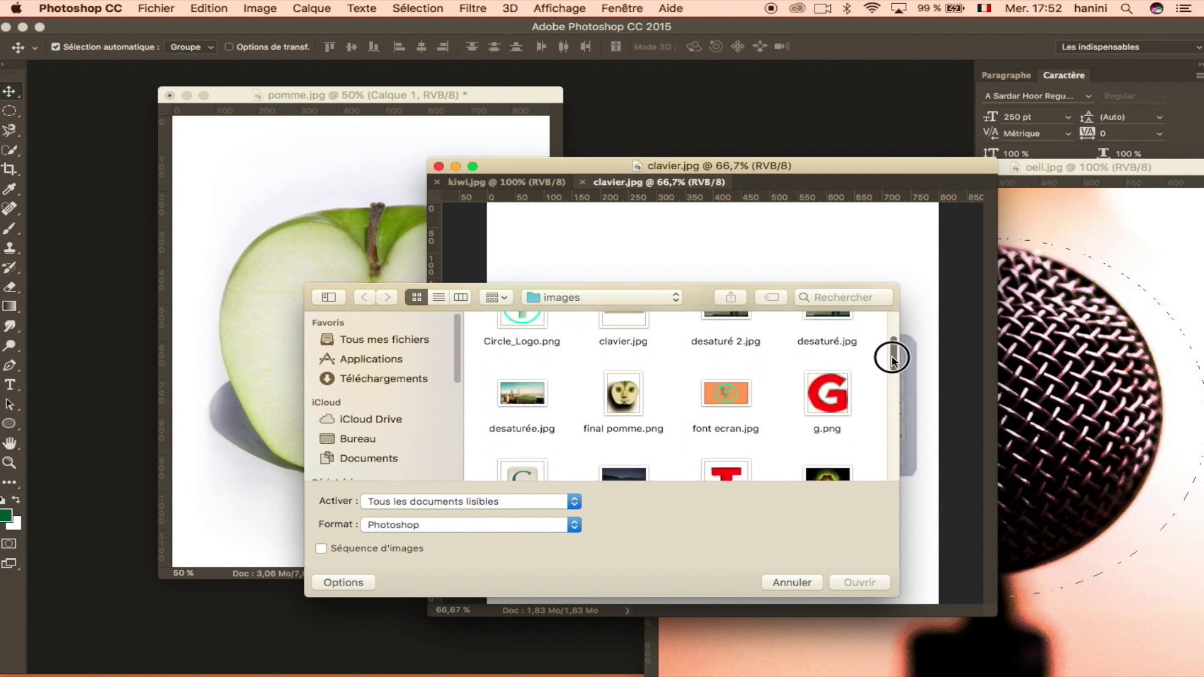
left_click(826, 383)
left_click(852, 582)
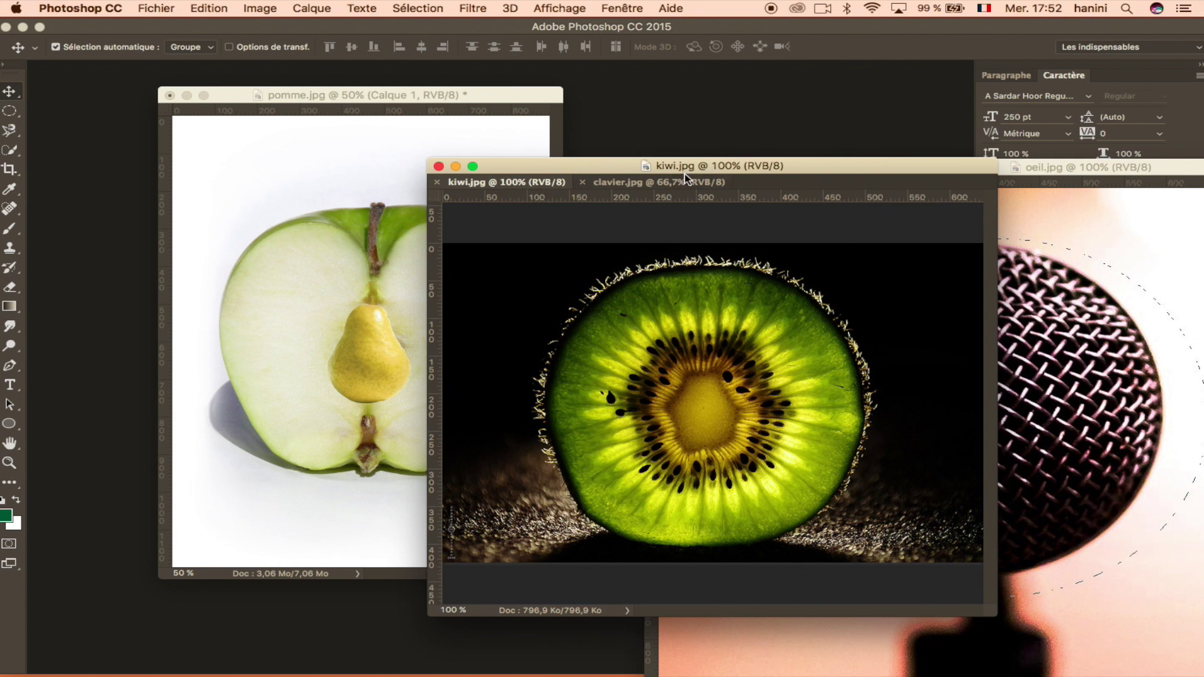
left_click_drag(653, 165, 545, 191)
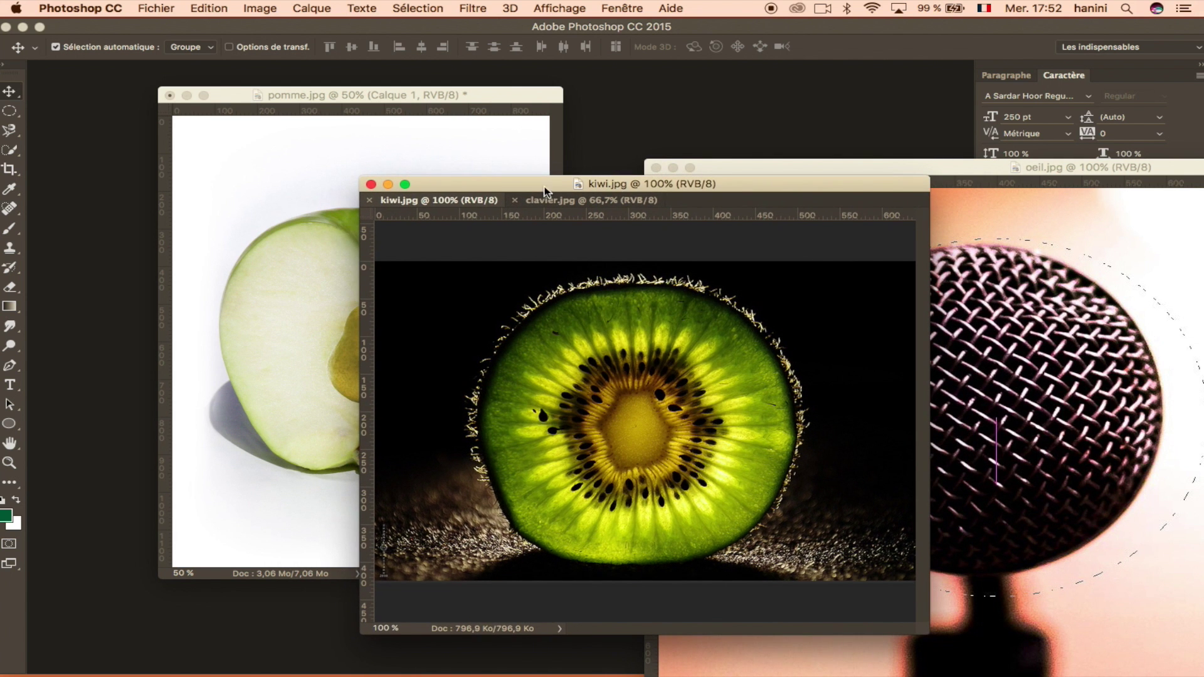
- Draw a circular Elliptical Marquee selection from the kiwi's centre around the whole slice
left_click(9, 113)
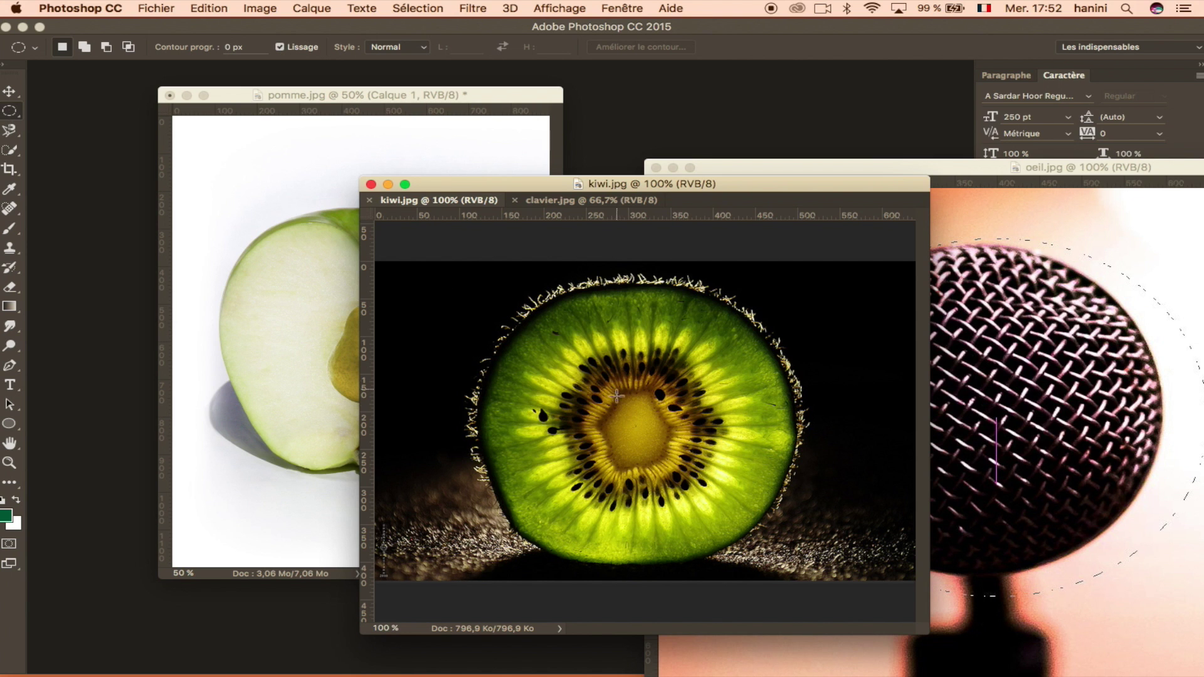
left_click(633, 431)
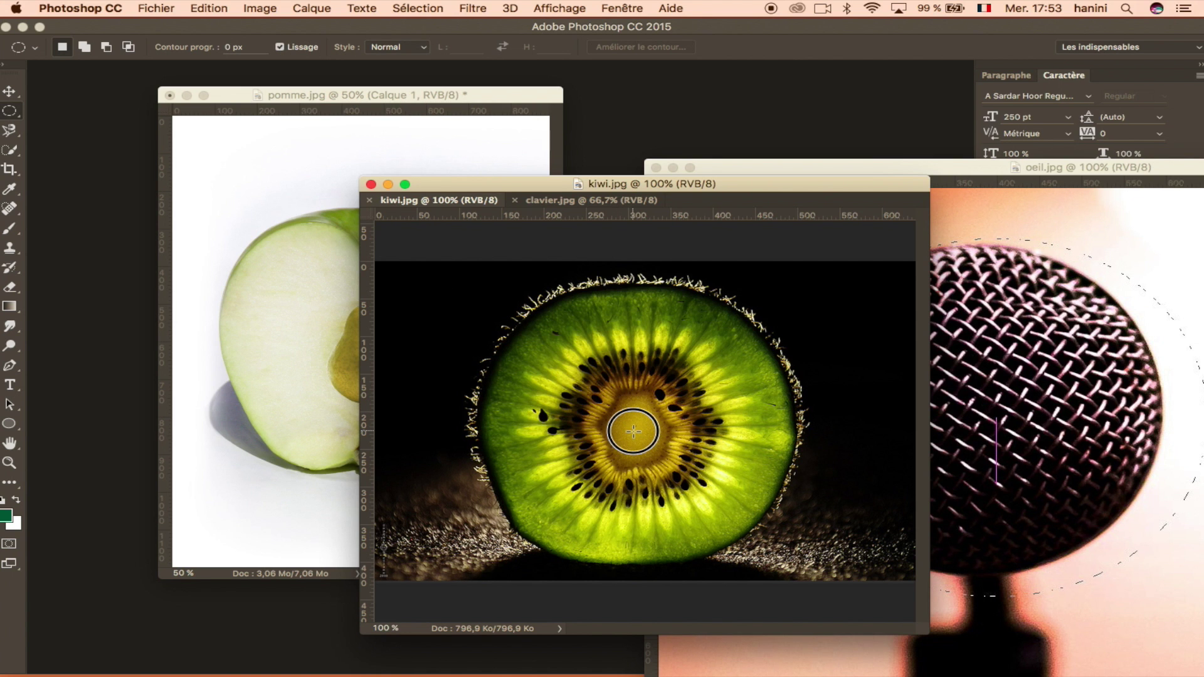
key("shift+alt")
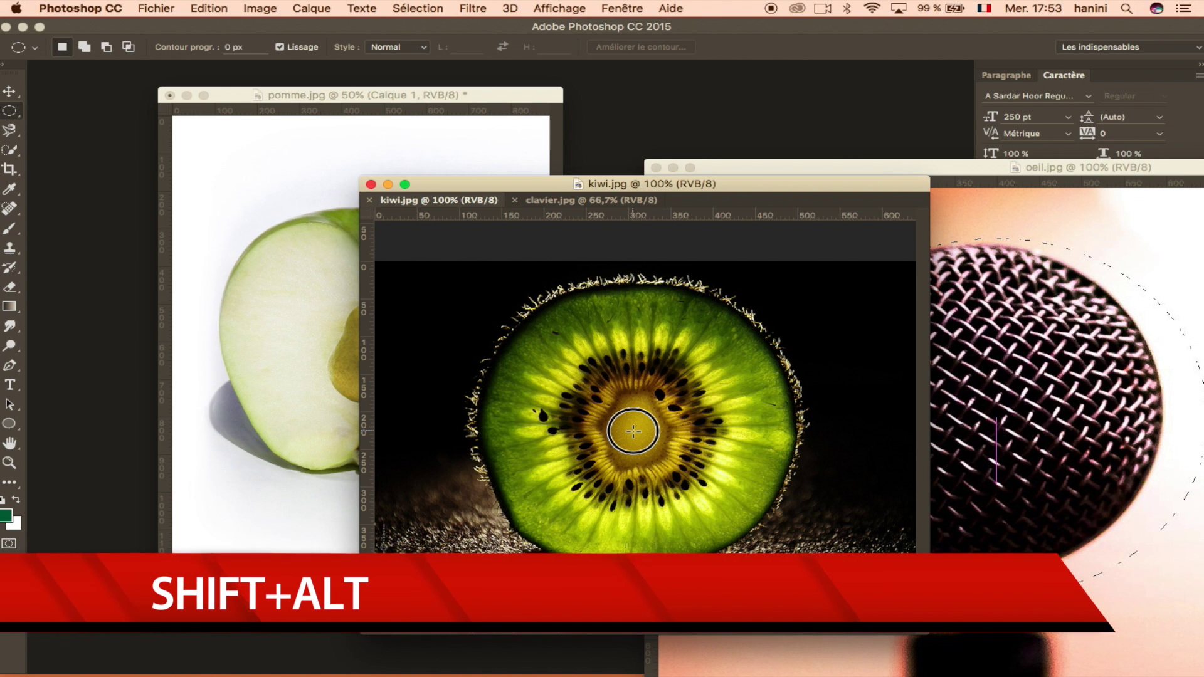
mouse_move(632, 431)
left_mouse_down()
mouse_move(517, 252)
mouse_move(487, 145)
left_mouse_up()
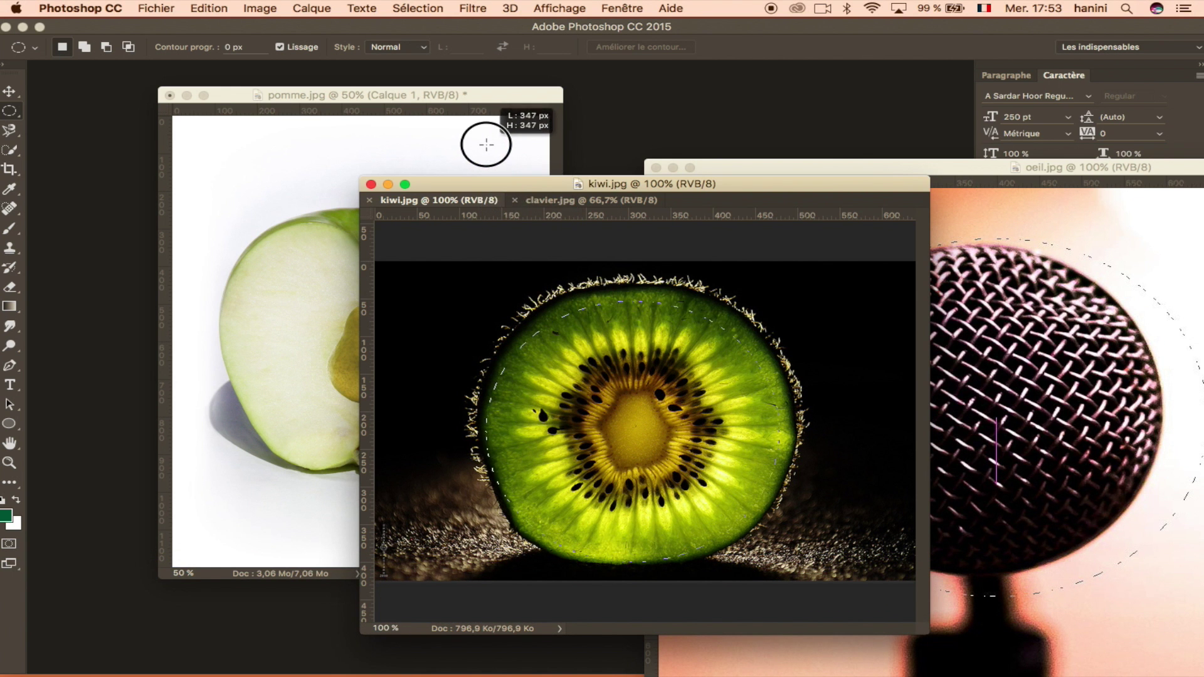
left_click_drag(487, 145, 481, 127)
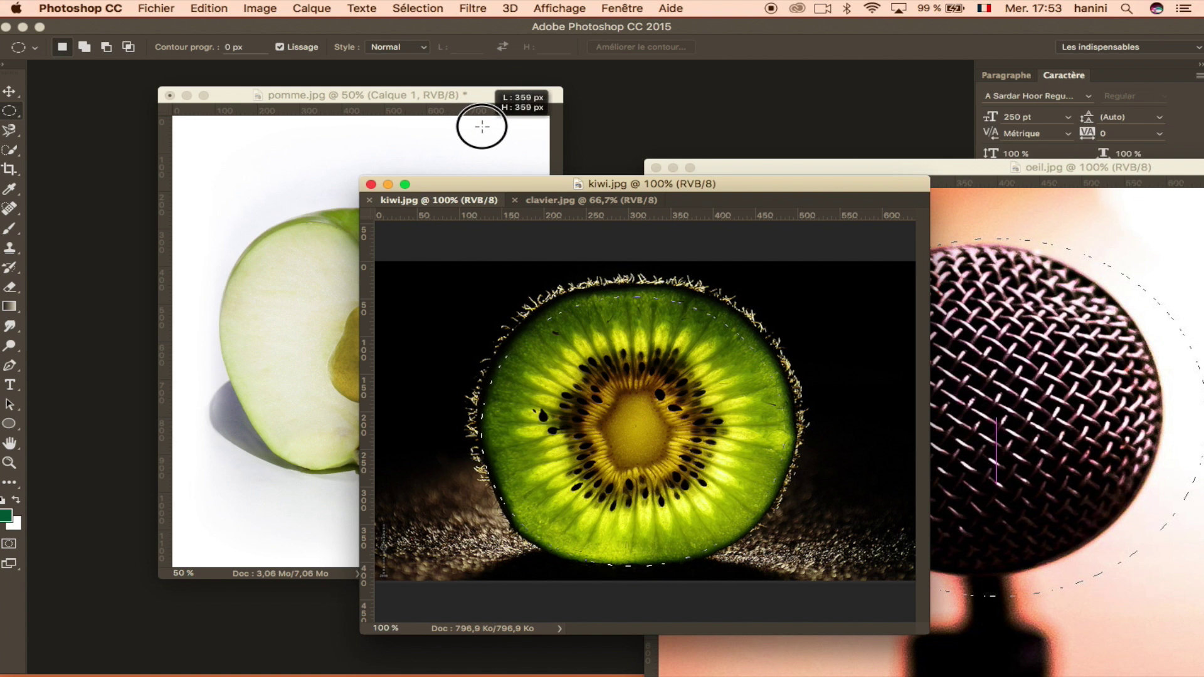
left_click_drag(482, 127, 483, 130)
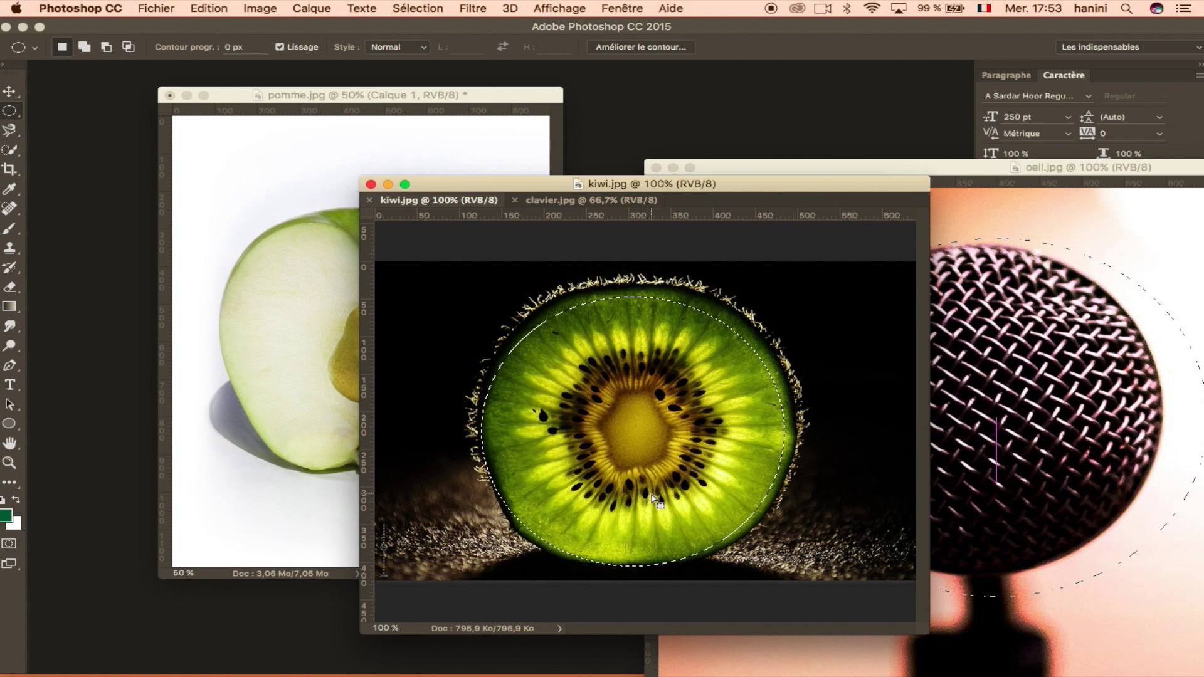
- Copy the kiwi circle and paste it into pomme.jpg as layer Calque 2, ready to transform
key("super+c")
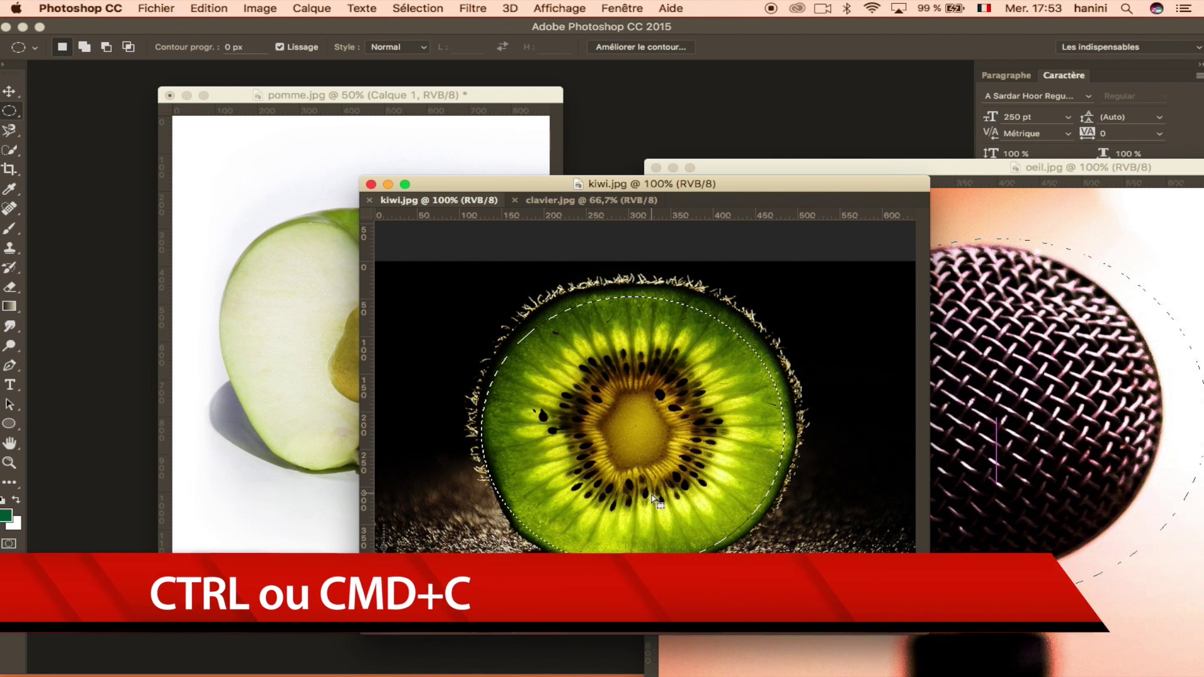
left_click(494, 93)
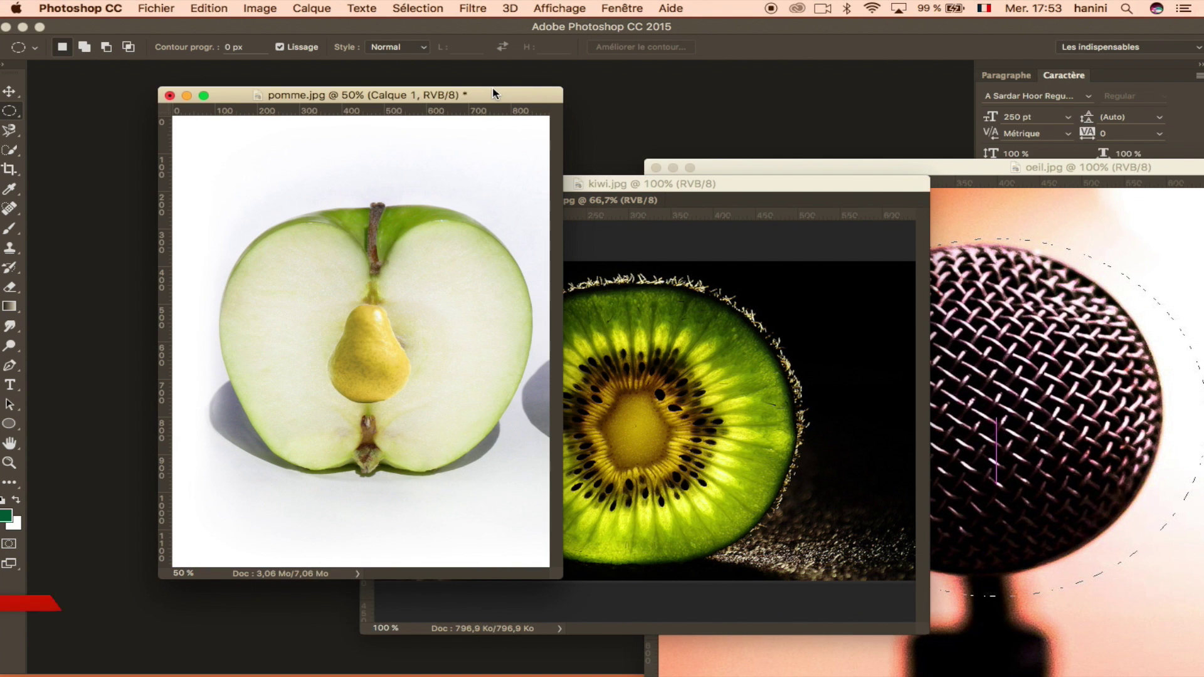
key("super+v")
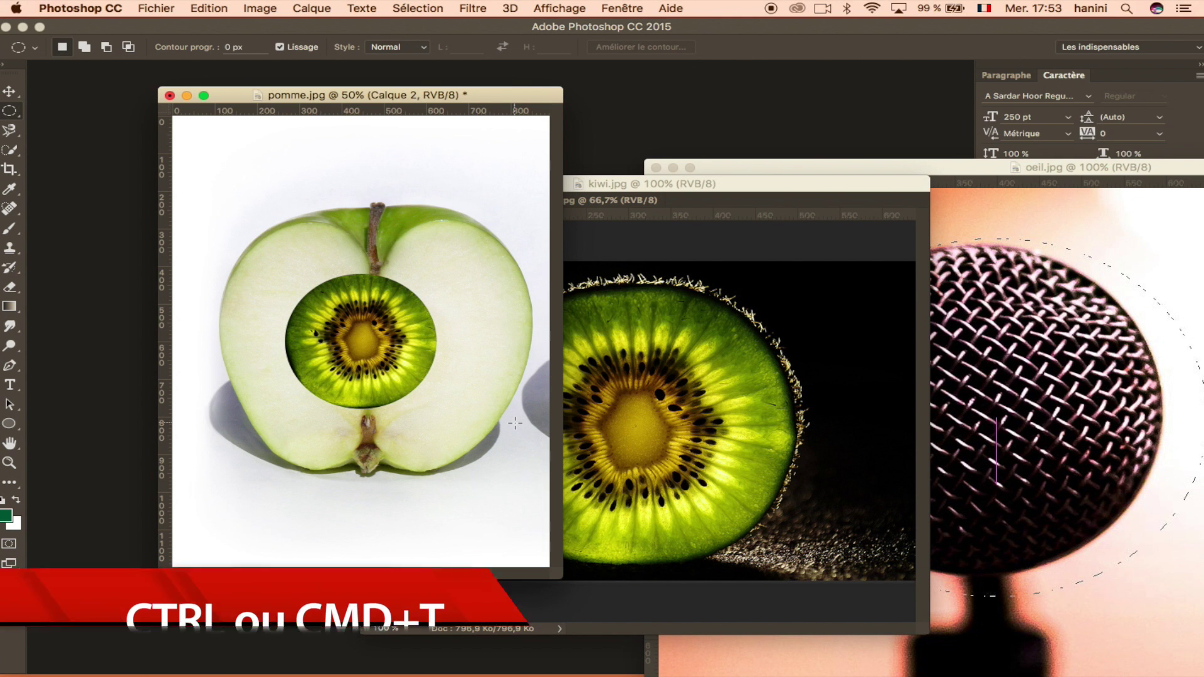
key("super+t")
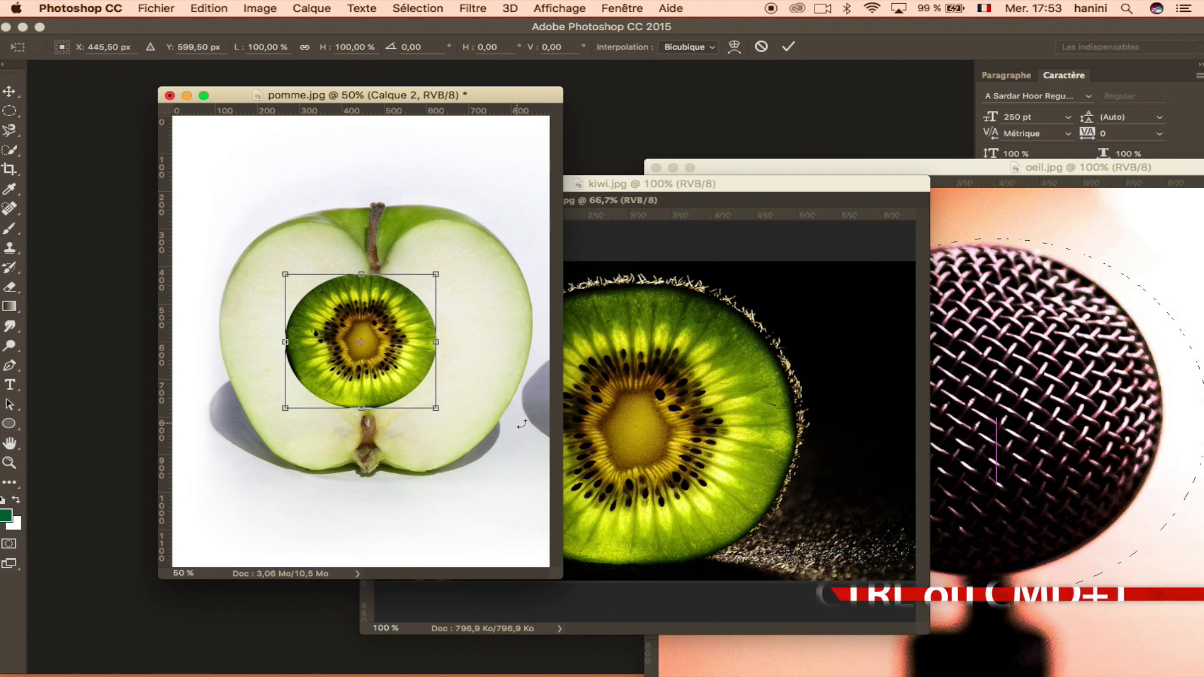
- Scale the pasted kiwi down and move it toward the apple's upper left
left_click_drag(405, 320, 359, 274)
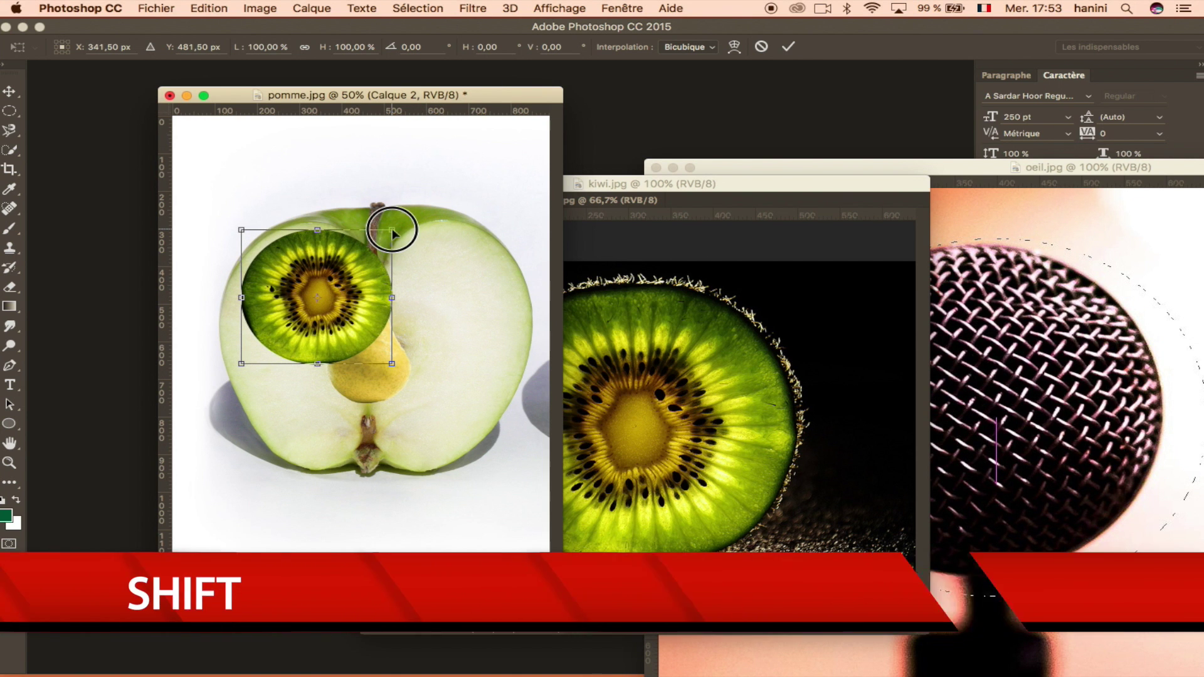
left_click_drag(392, 231, 263, 355)
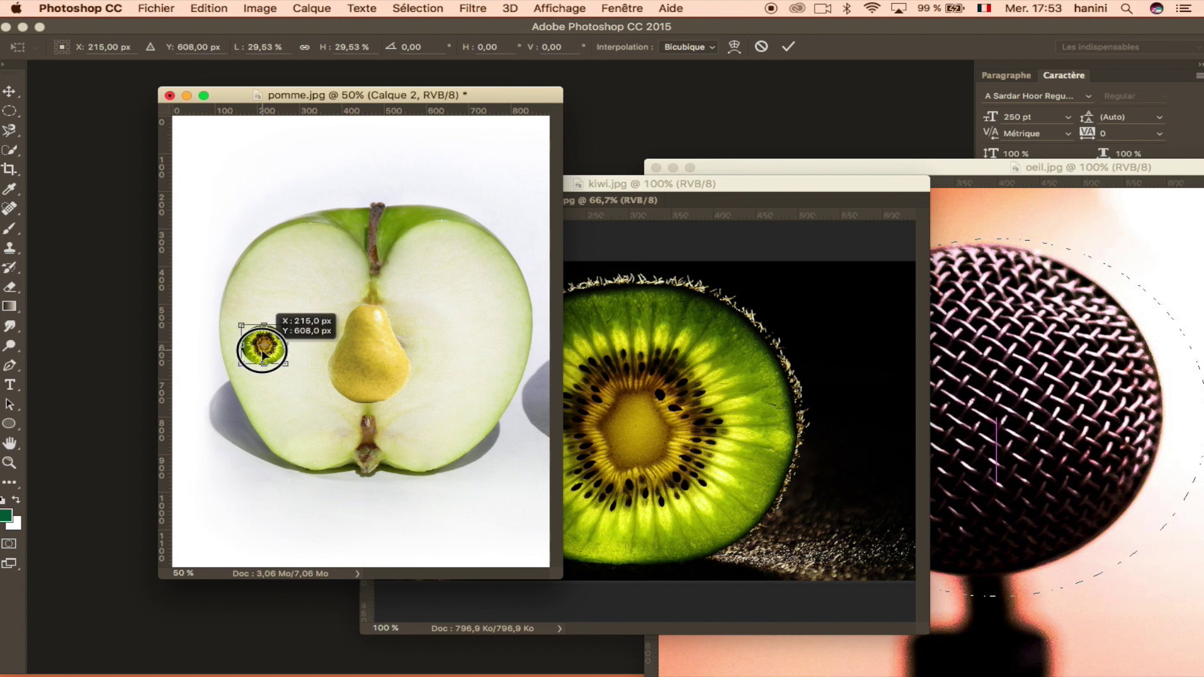
left_click_drag(262, 354, 292, 325)
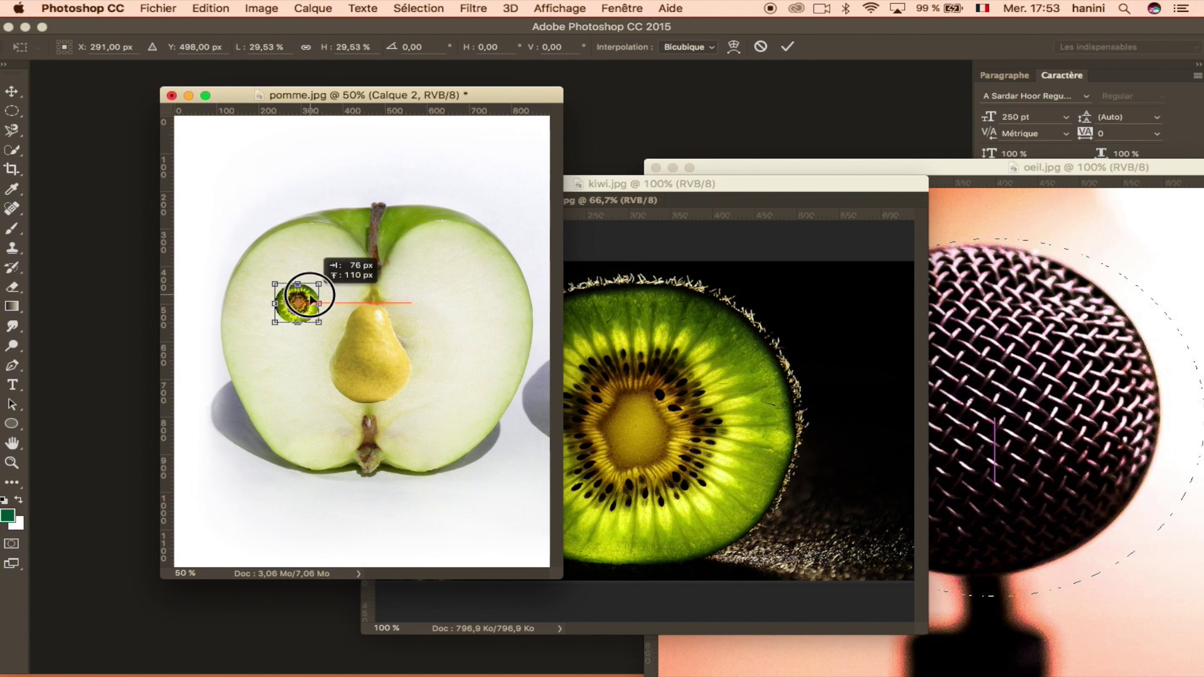
mouse_move(295, 303)
left_mouse_down()
mouse_move(325, 264)
mouse_move(295, 303)
left_mouse_up()
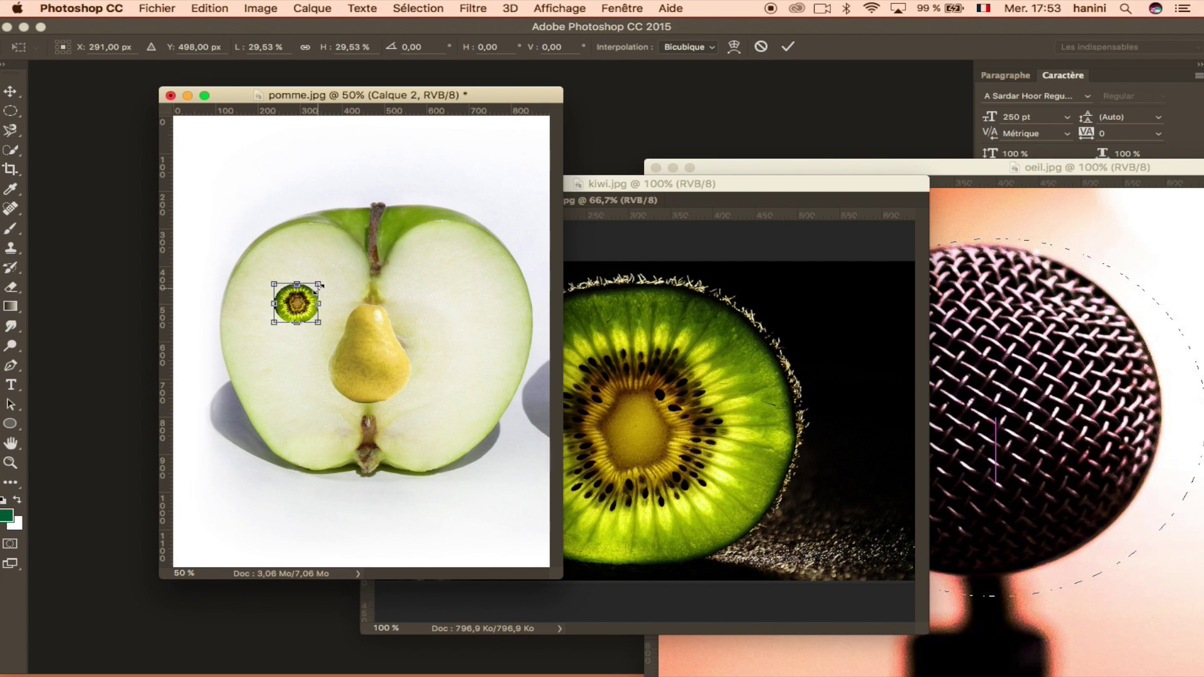
mouse_move(318, 284)
left_mouse_down()
mouse_move(370, 237)
mouse_move(411, 221)
left_mouse_up()
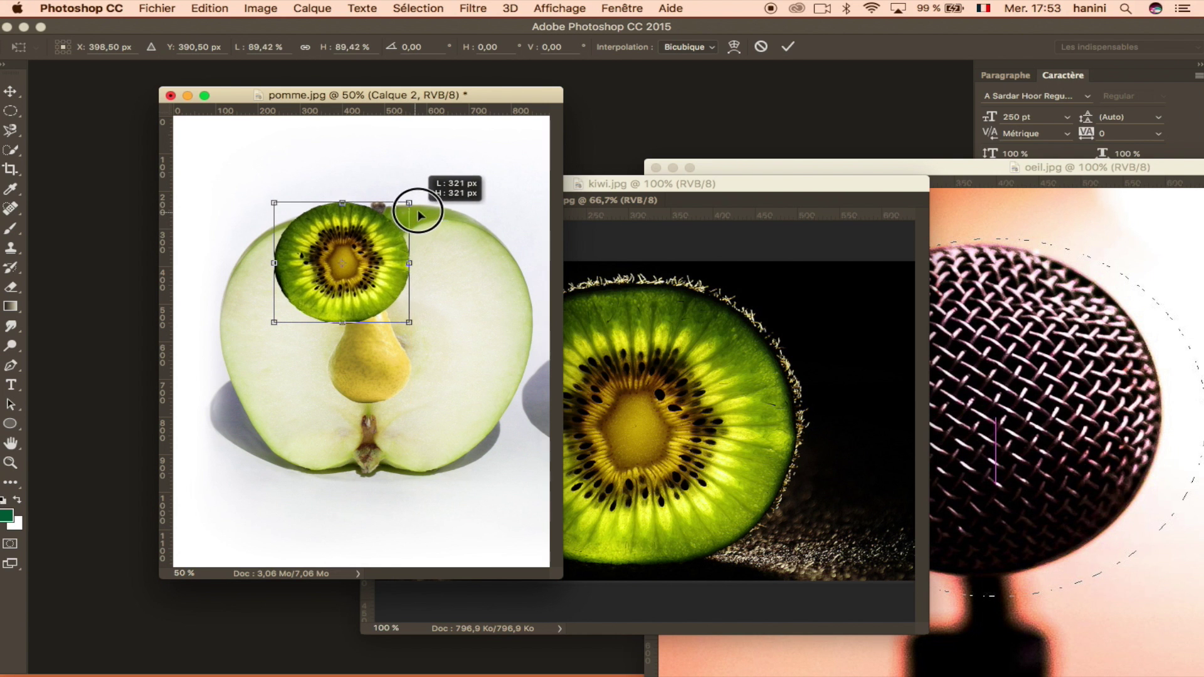
left_click_drag(412, 220, 412, 199)
mouse_move(432, 333)
left_mouse_down()
mouse_move(376, 344)
mouse_move(417, 326)
left_mouse_up()
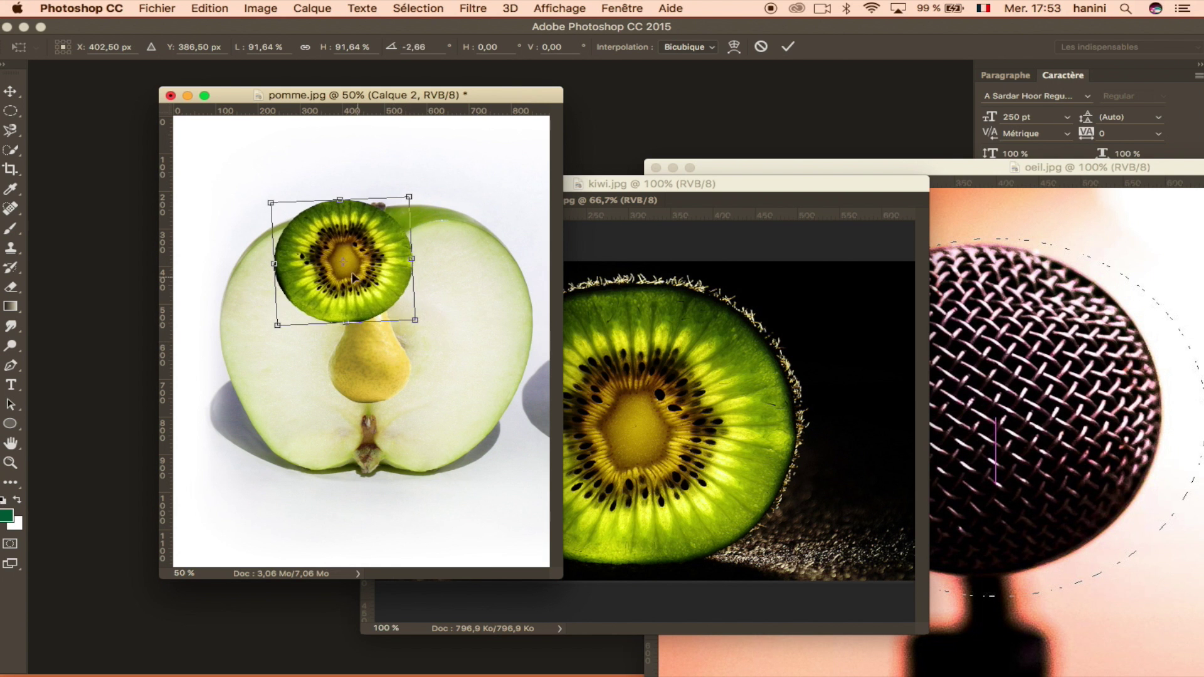
- Tilt the kiwi slightly, shrink it to about 39%, and commit it beside the pear
left_click_drag(344, 263, 406, 316)
mouse_move(263, 187)
left_mouse_down()
mouse_move(210, 237)
mouse_move(310, 511)
mouse_move(376, 518)
mouse_move(290, 167)
mouse_move(270, 201)
mouse_move(280, 183)
left_mouse_up()
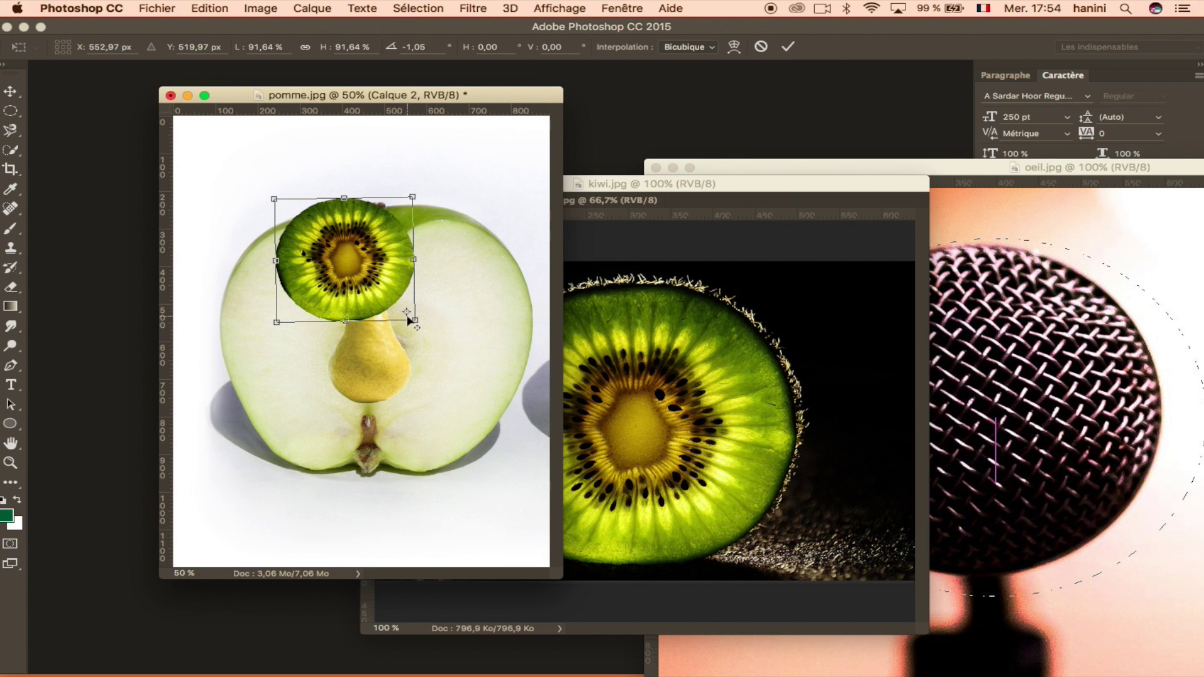
mouse_move(409, 313)
left_mouse_down()
mouse_move(344, 259)
mouse_move(342, 284)
left_mouse_up()
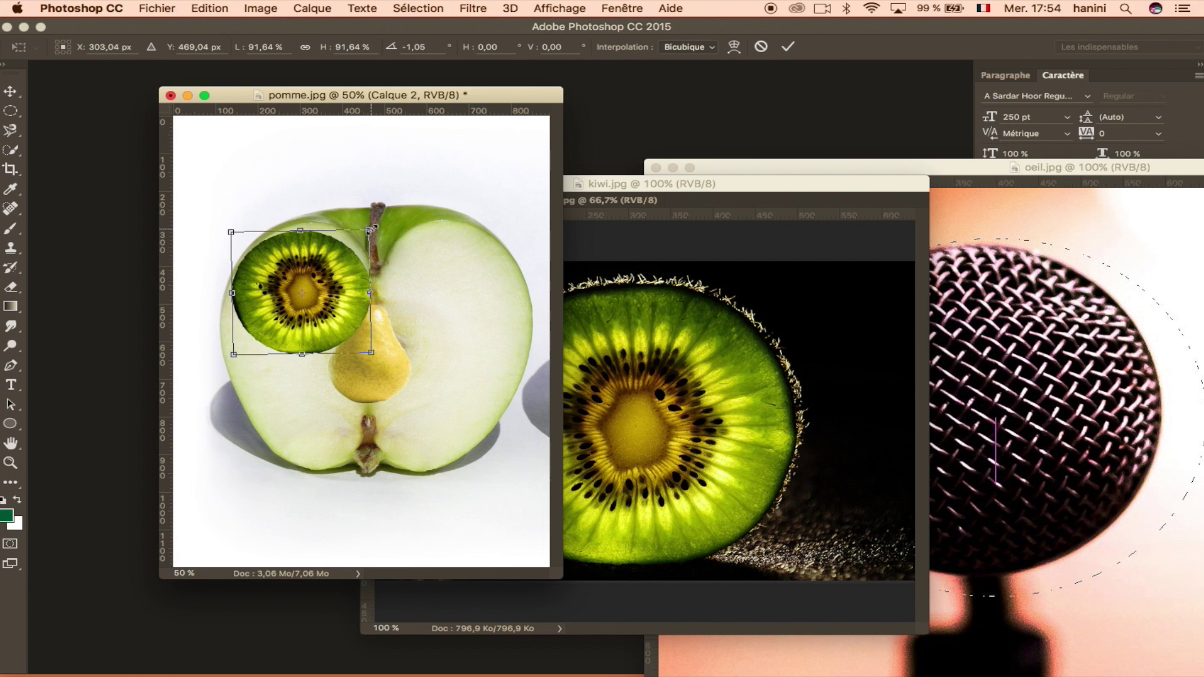
mouse_move(369, 231)
left_mouse_down()
mouse_move(291, 303)
mouse_move(323, 302)
left_mouse_up()
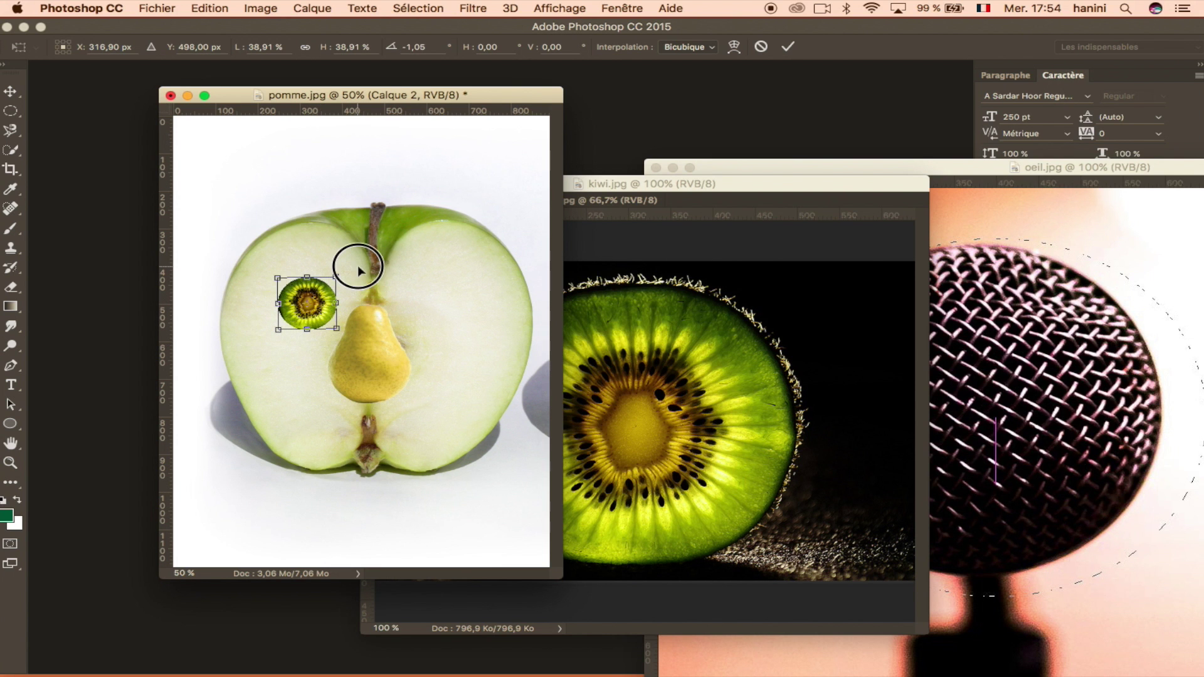
left_click_drag(358, 268, 356, 270)
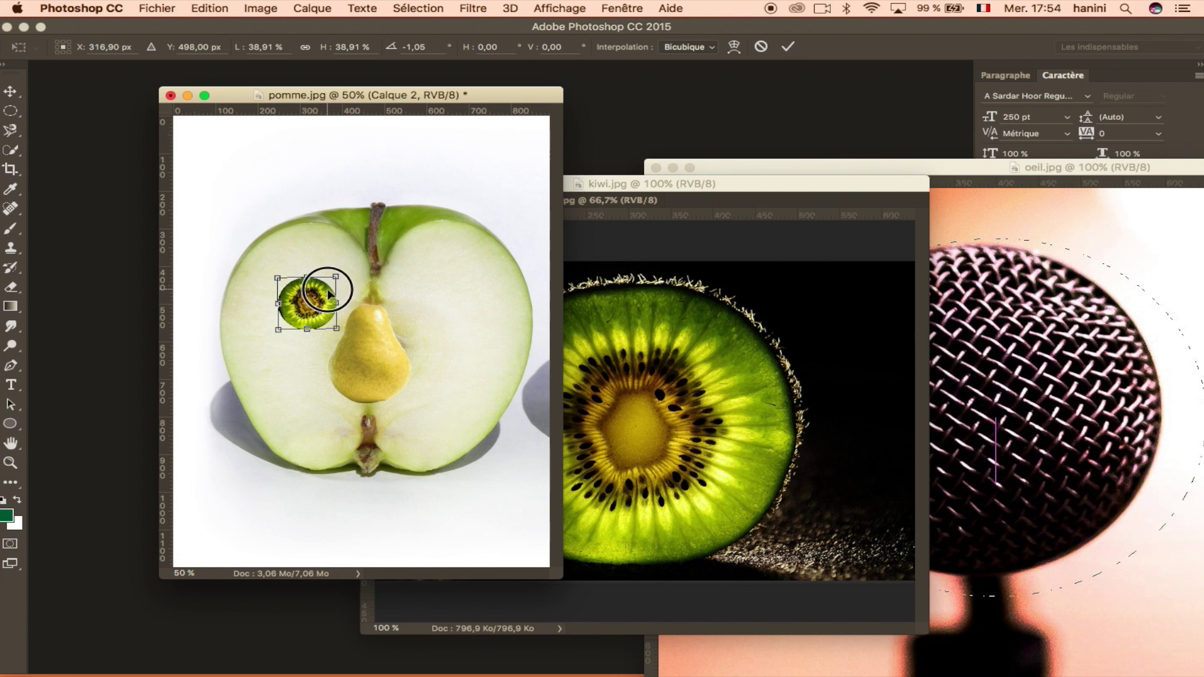
left_click_drag(331, 299, 321, 298)
key("Return")
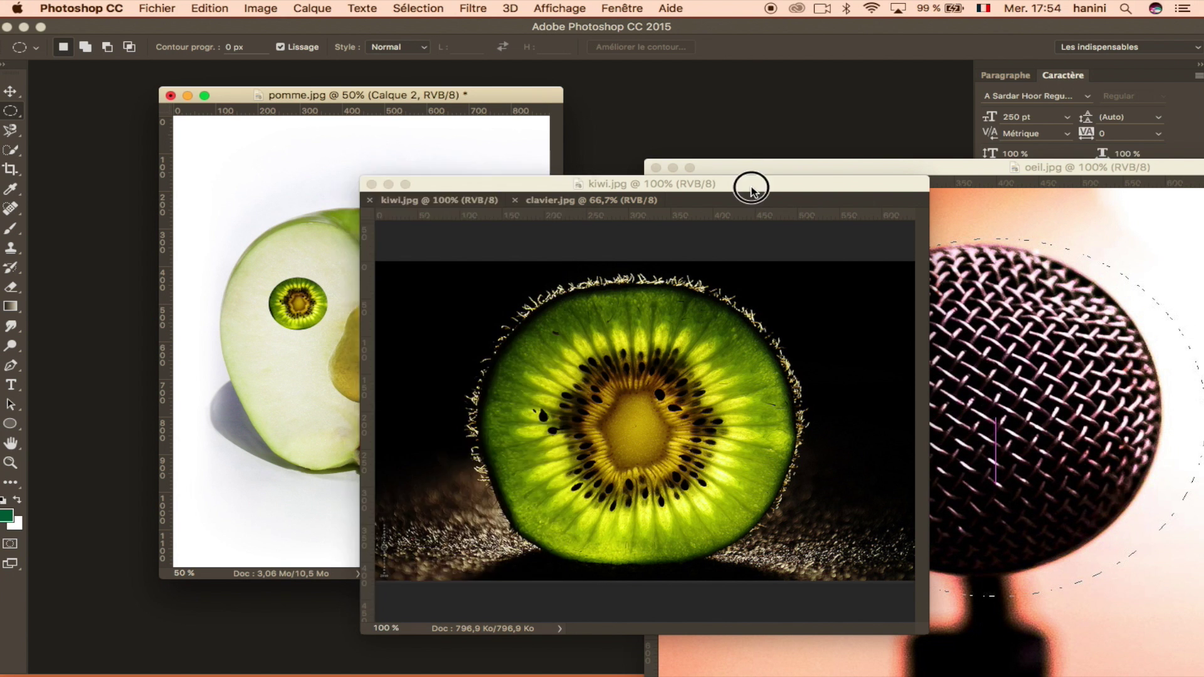
- Reposition the left kiwi eye with the Move tool, undoing a first duplicate attempt
left_click_drag(757, 197, 1000, 286)
left_click(497, 95)
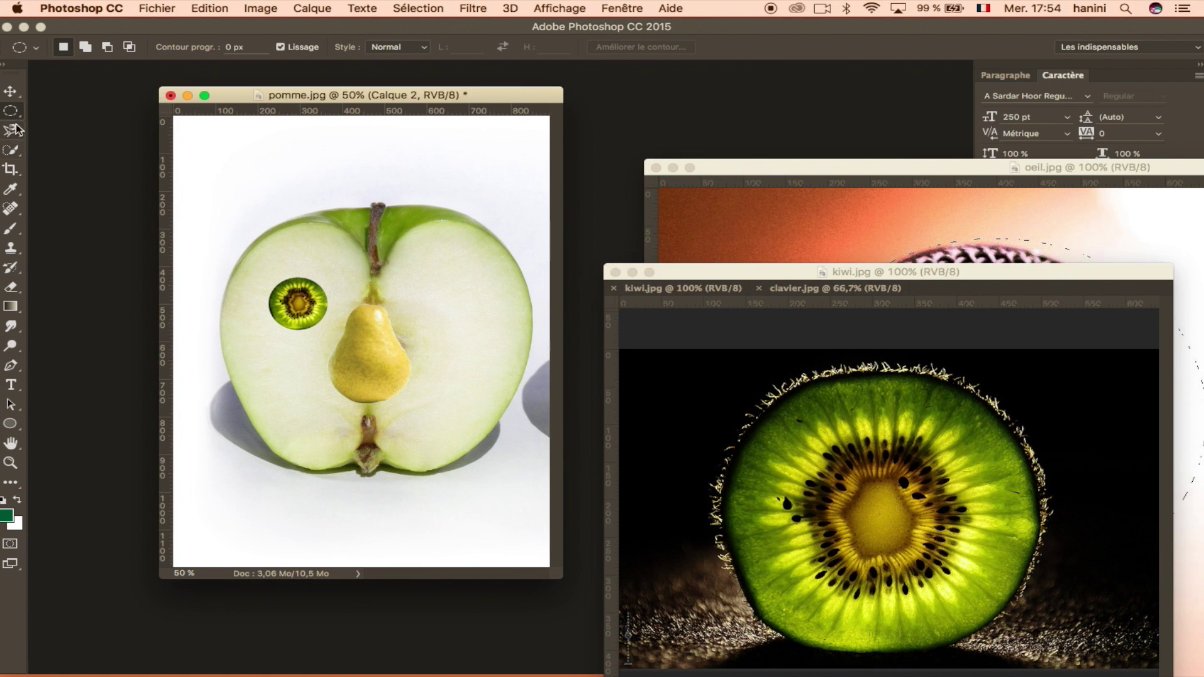
left_click(11, 92)
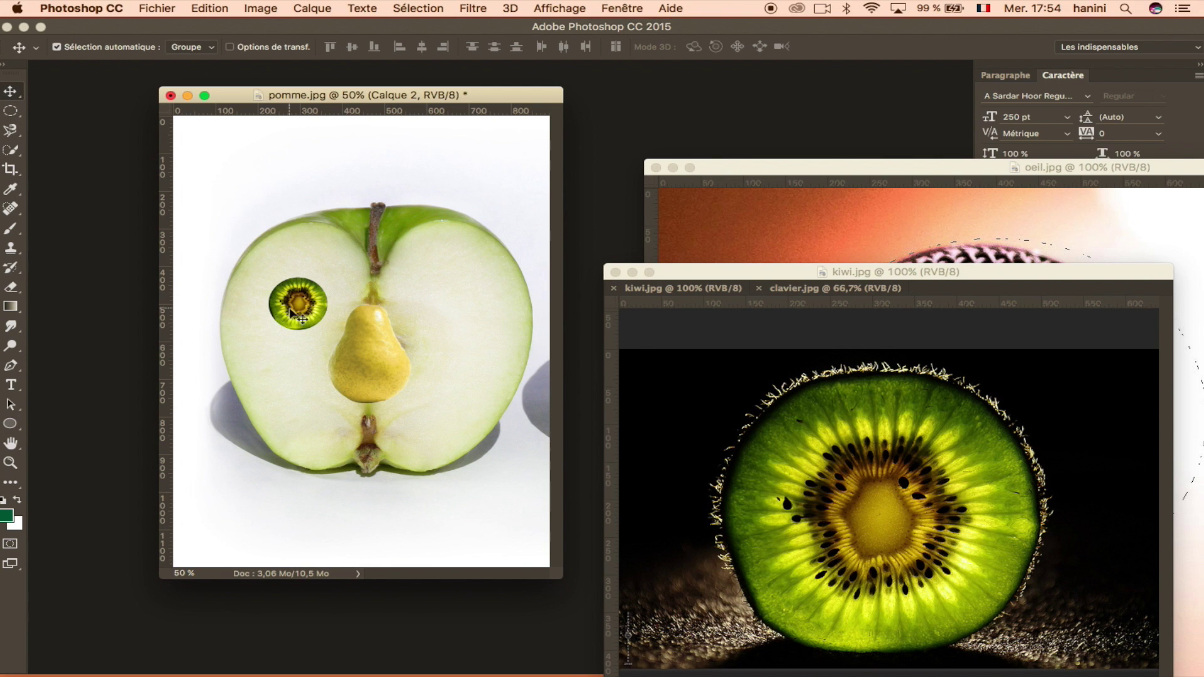
left_click_drag(313, 312, 354, 311)
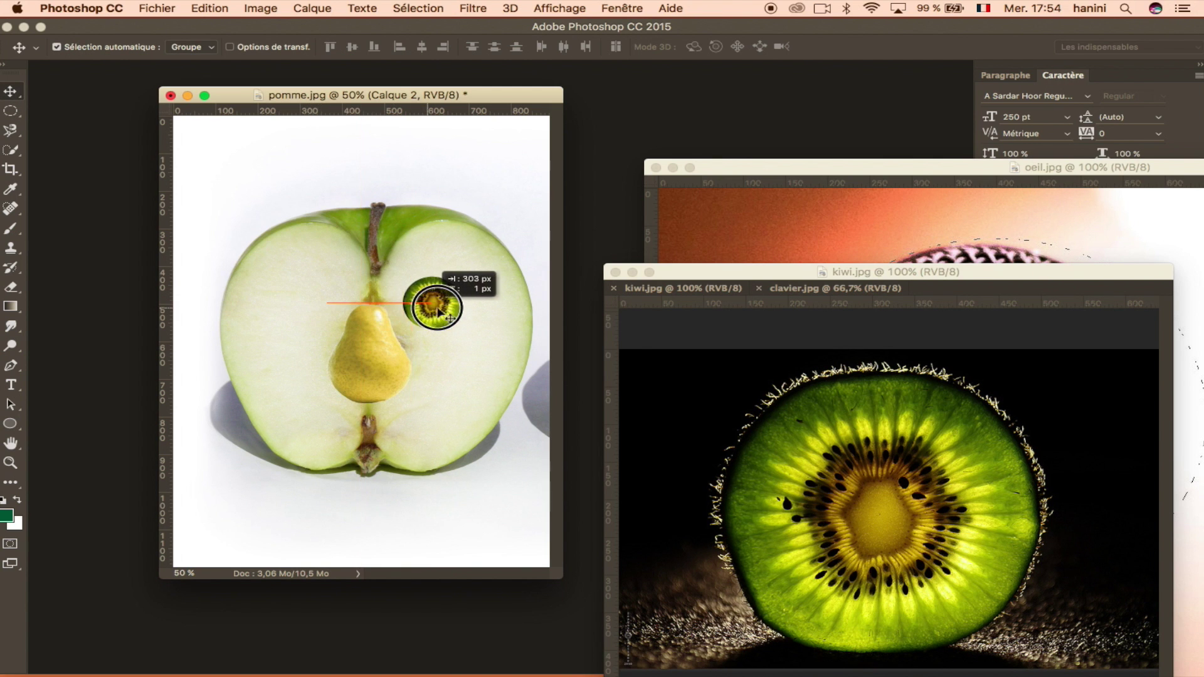
mouse_move(355, 312)
left_mouse_down()
mouse_move(453, 307)
mouse_move(300, 301)
left_mouse_up()
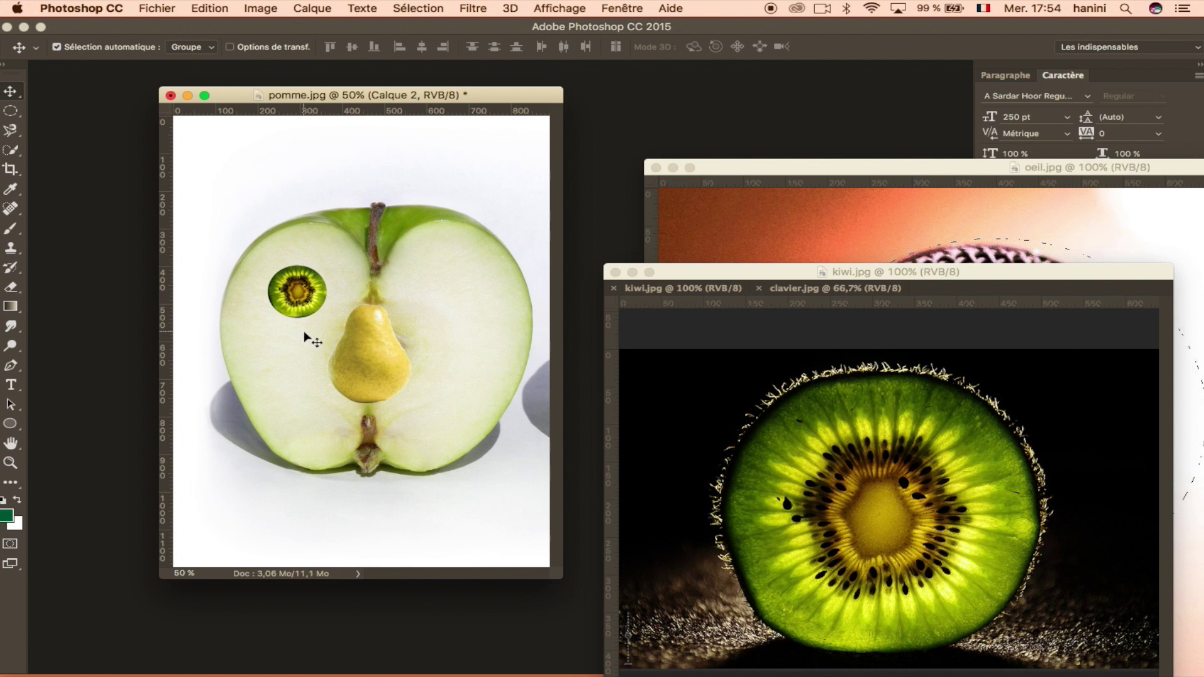
left_click_drag(306, 297, 451, 302)
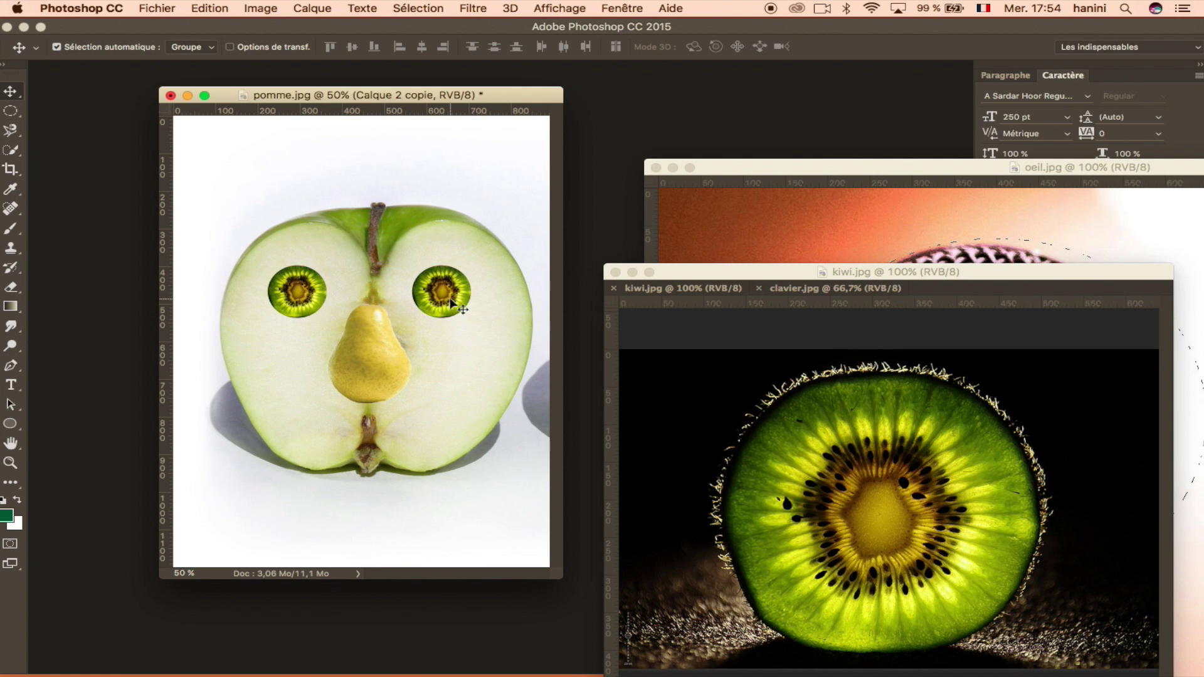
key("ctrl+z")
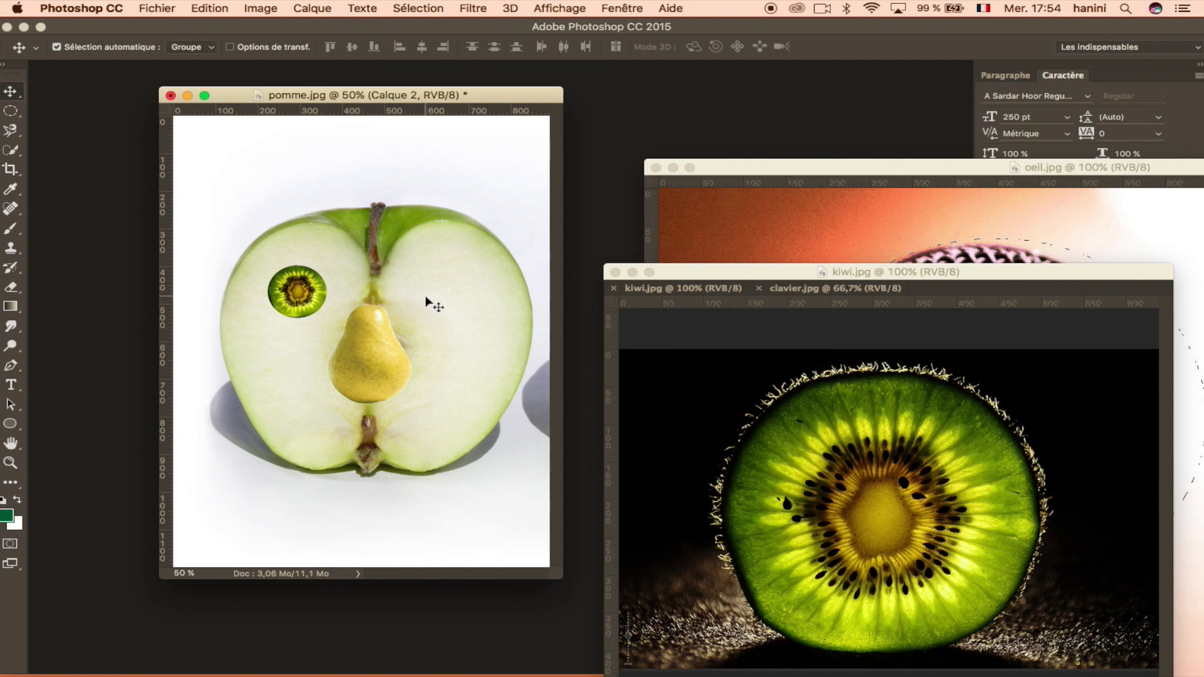
- Duplicate the kiwi eye onto the apple's right half, level with the first, and close kiwi.jpg
mouse_move(315, 293)
left_mouse_down()
mouse_move(304, 295)
mouse_move(321, 292)
left_mouse_up()
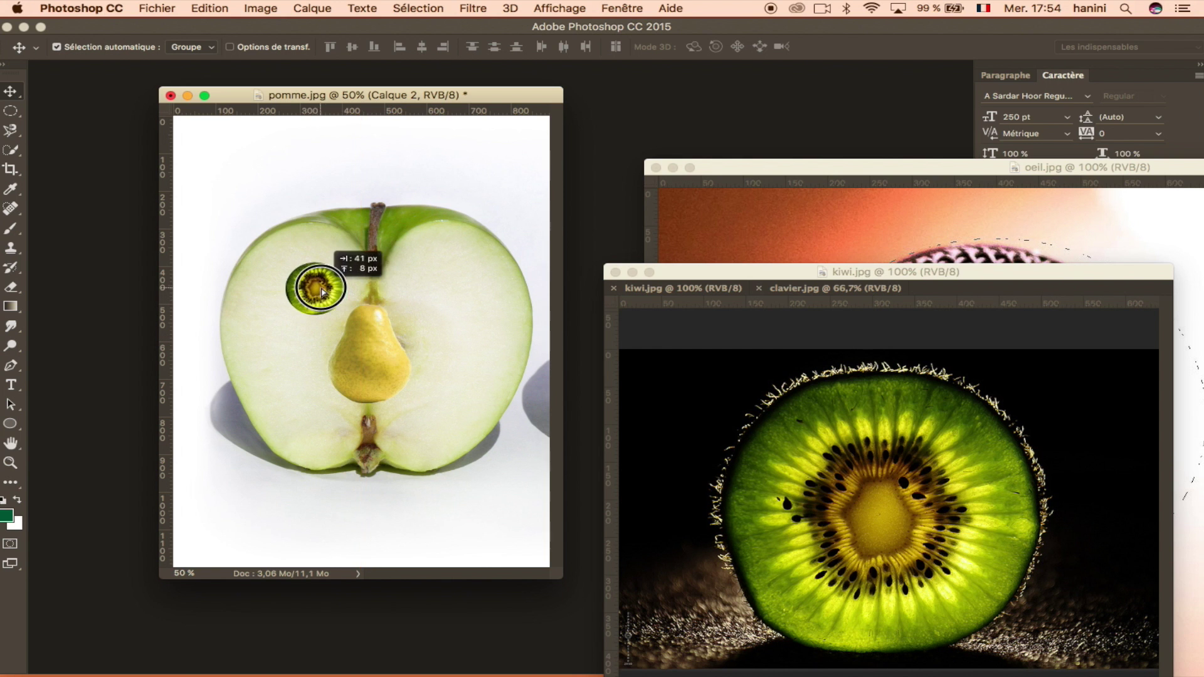
left_click_drag(322, 292, 421, 373)
key("super+z")
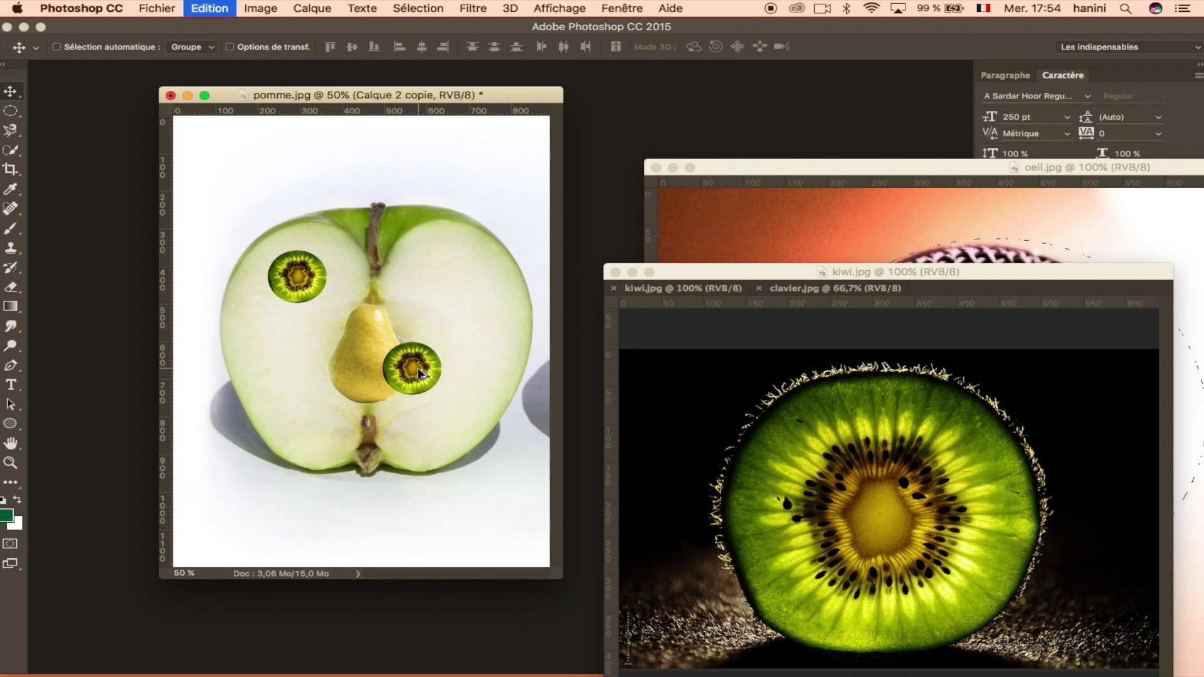
left_click_drag(306, 279, 305, 287)
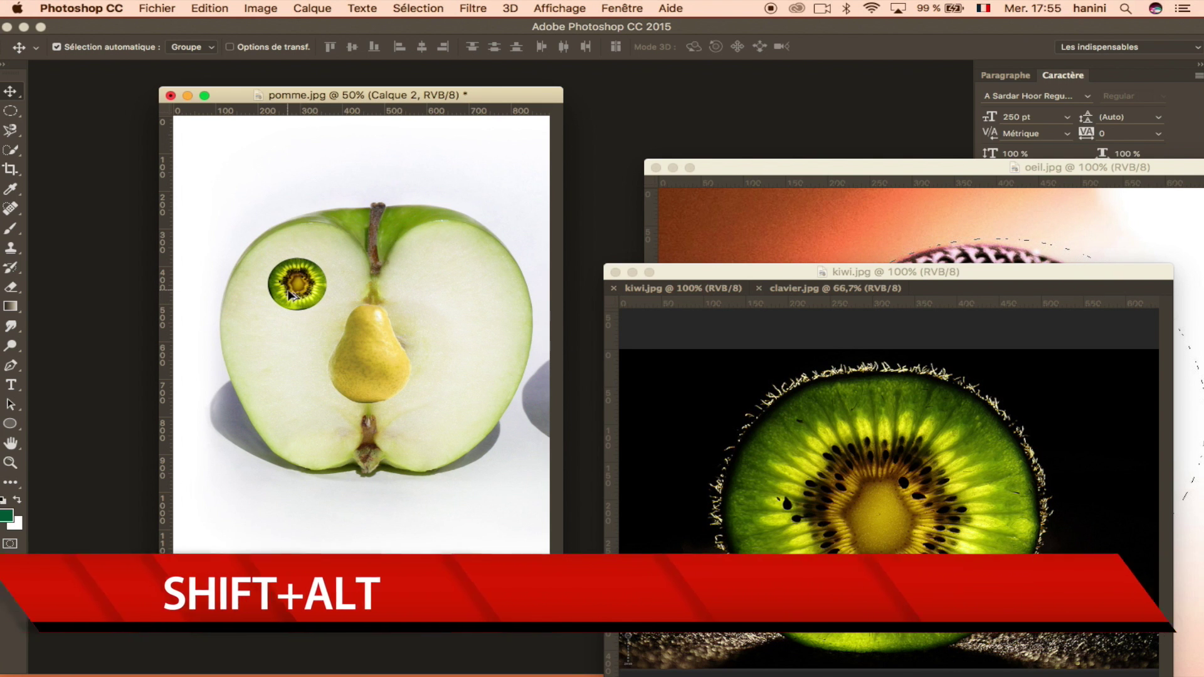
left_click_drag(291, 295, 444, 277)
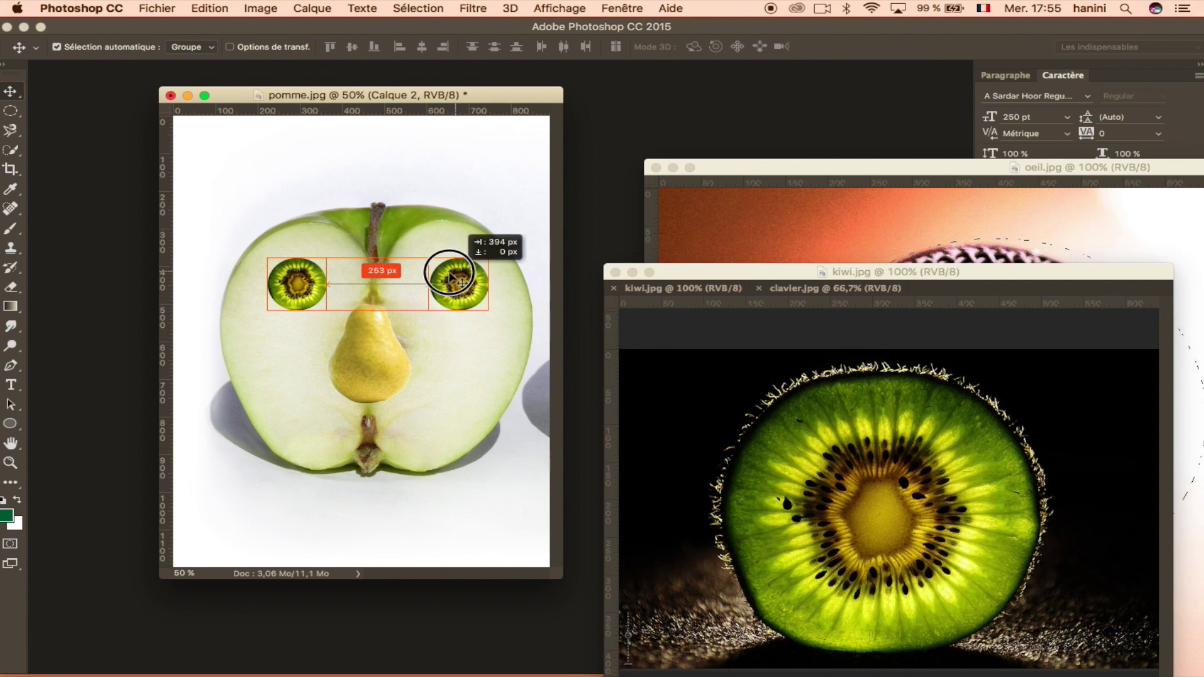
left_click_drag(444, 276, 445, 278)
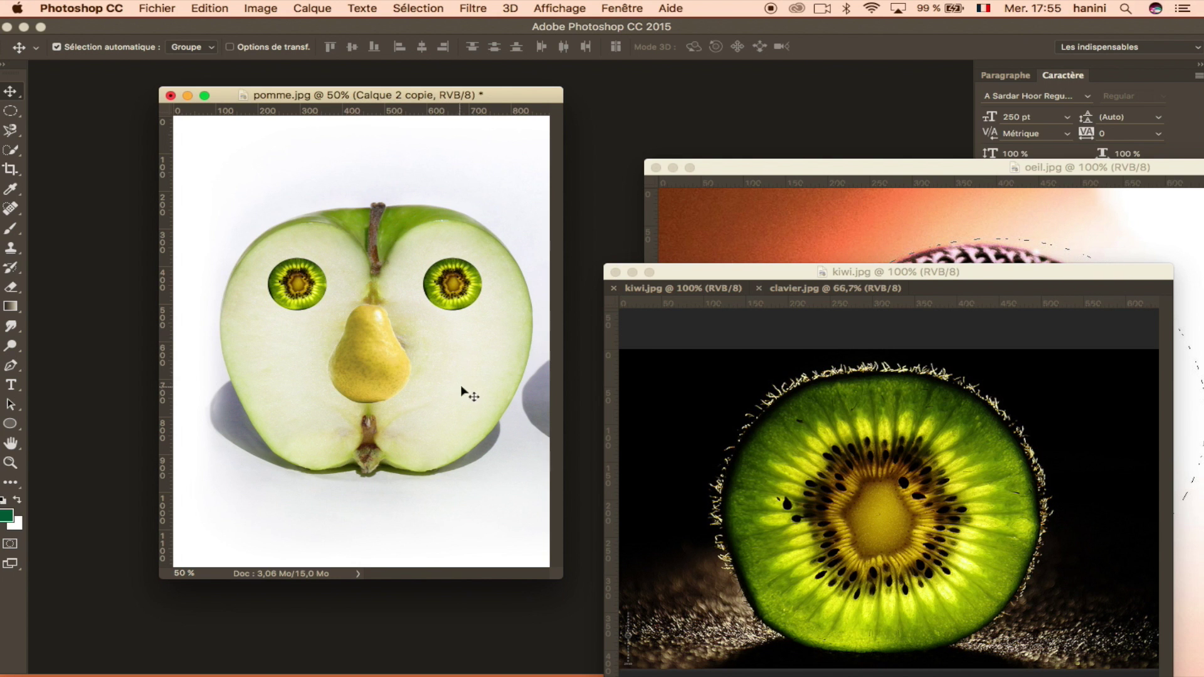
left_click(615, 273)
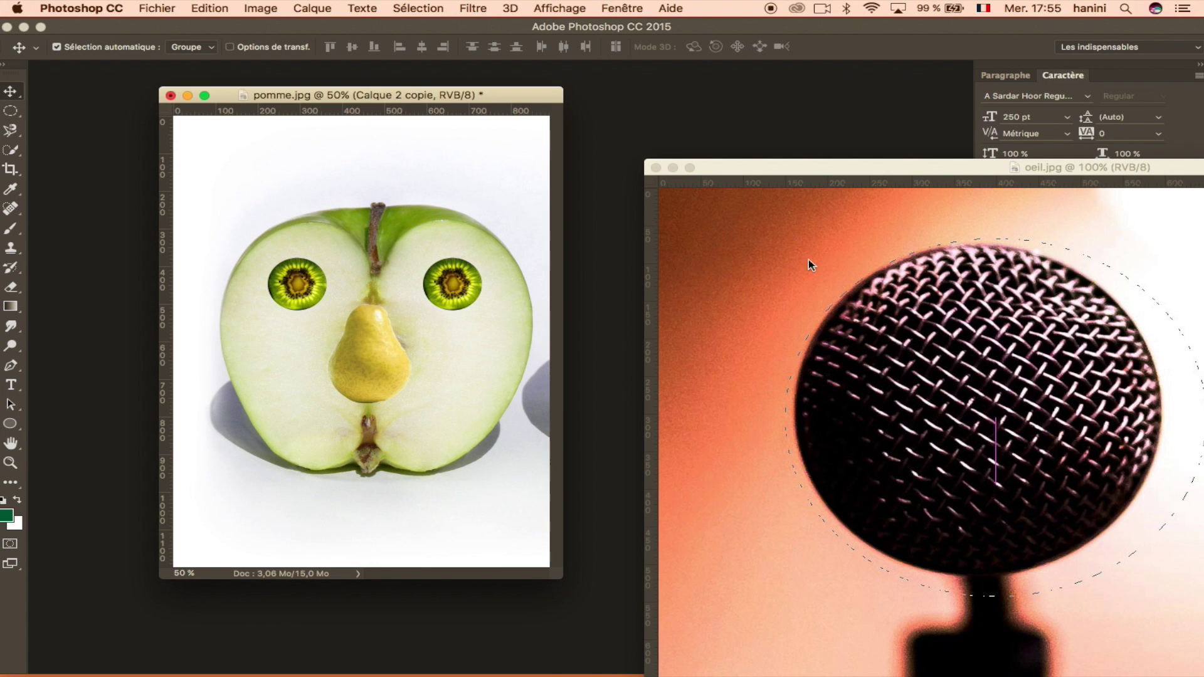
- Copy an elliptical selection of the microphone head from oeil.jpg and paste it into pomme.jpg
left_click_drag(893, 175, 721, 143)
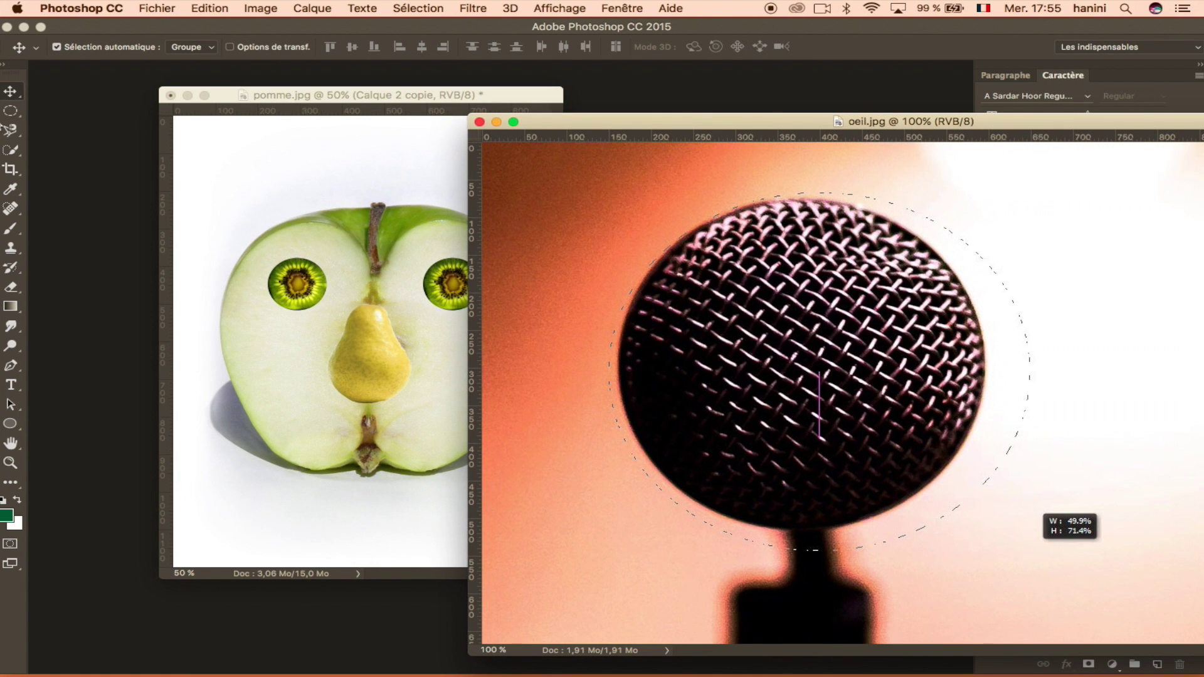
left_click(10, 111)
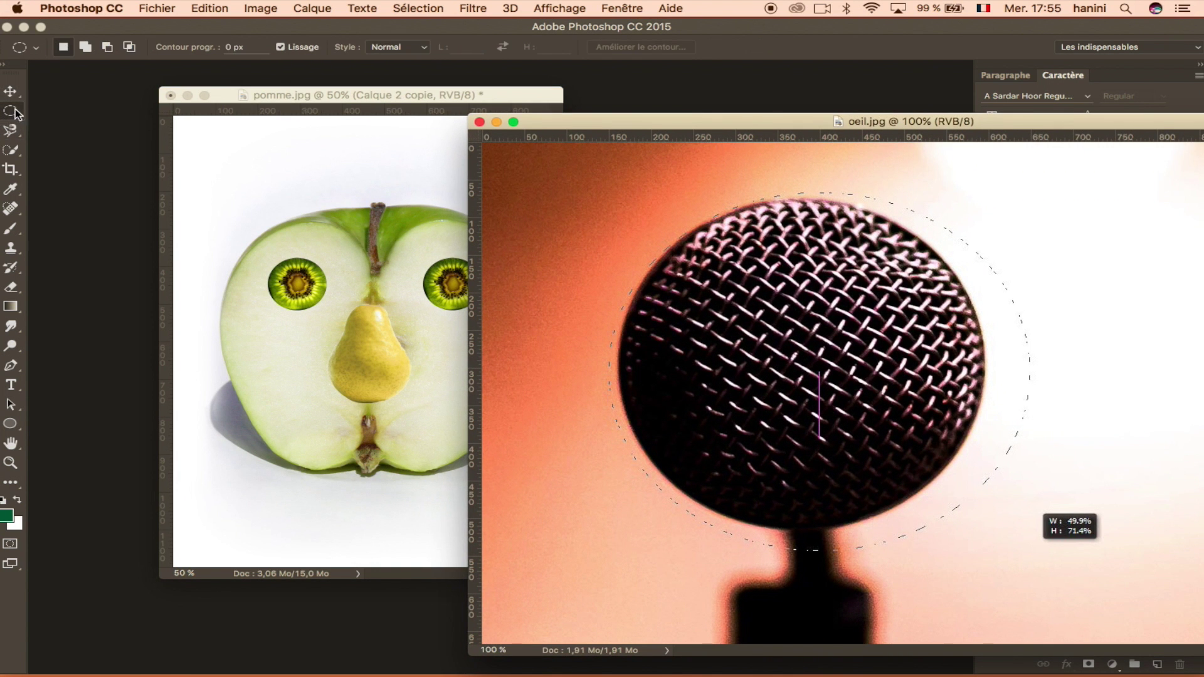
left_click(804, 361)
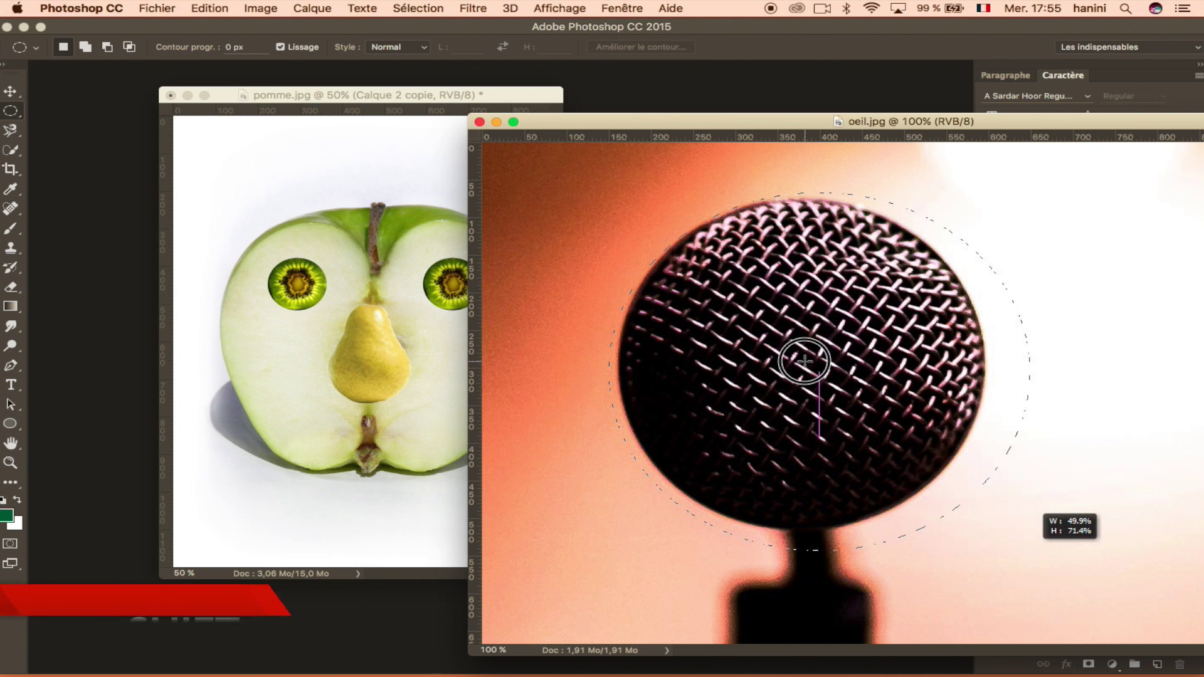
left_click_drag(804, 361, 627, 109)
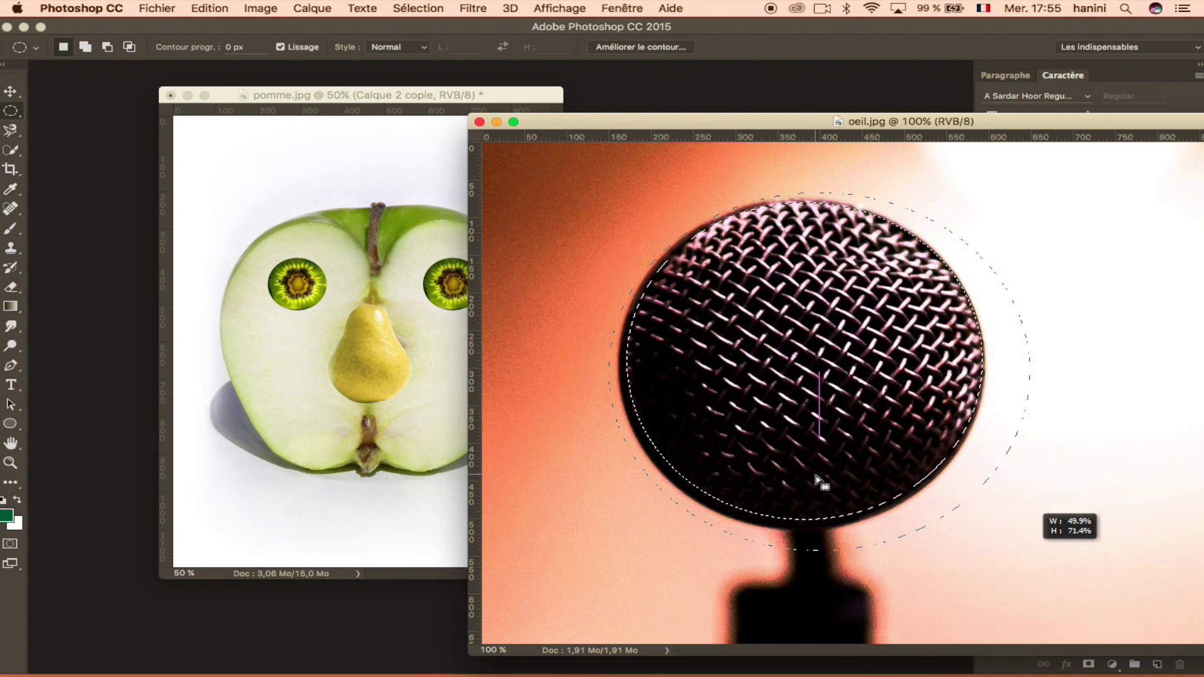
key("super+c")
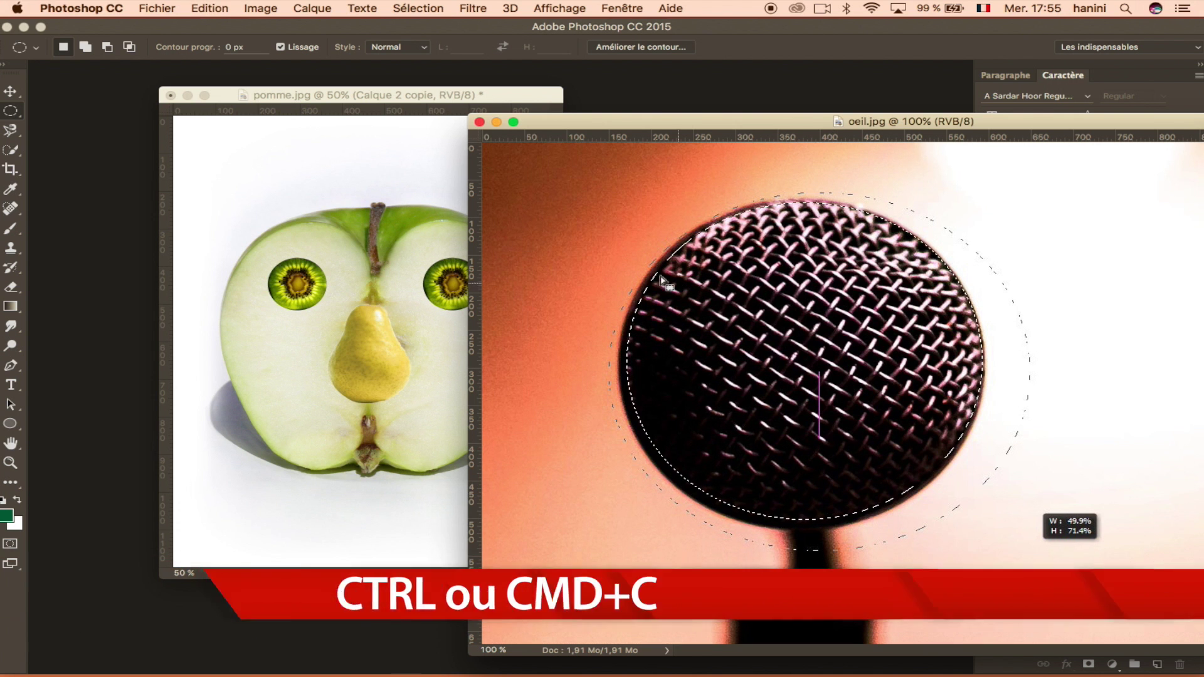
left_click(405, 96)
key("super+v")
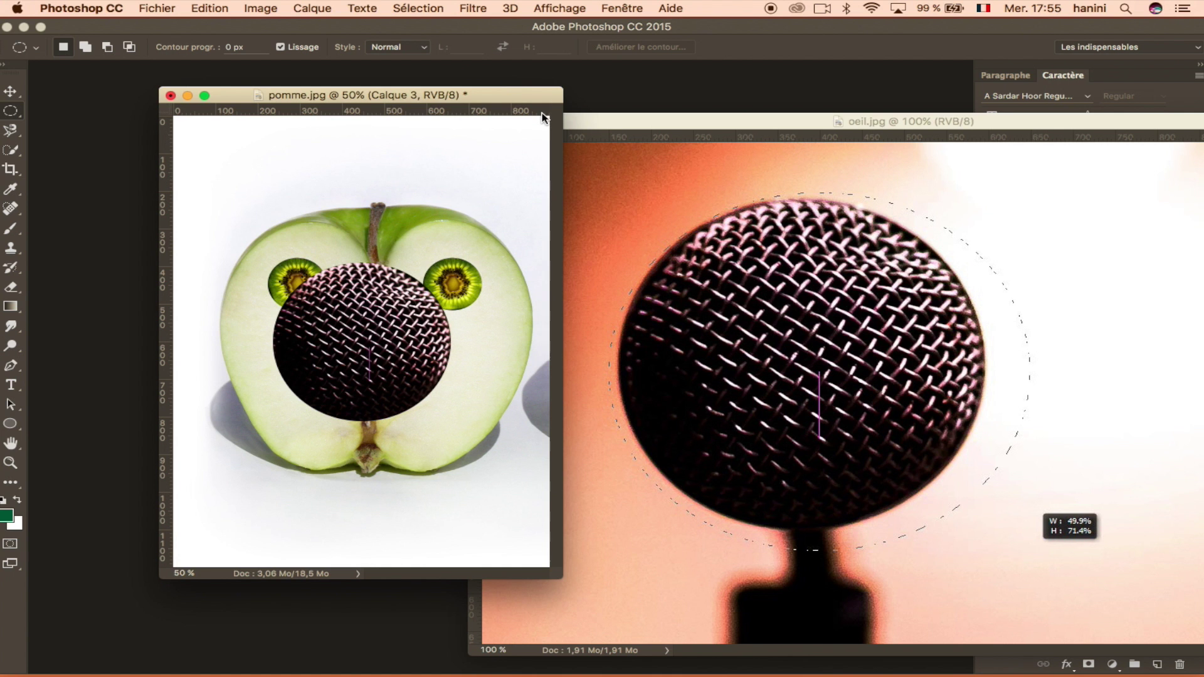
- Shrink the microphone ball to pupil size and place copies in both kiwi eyes
key("super+t")
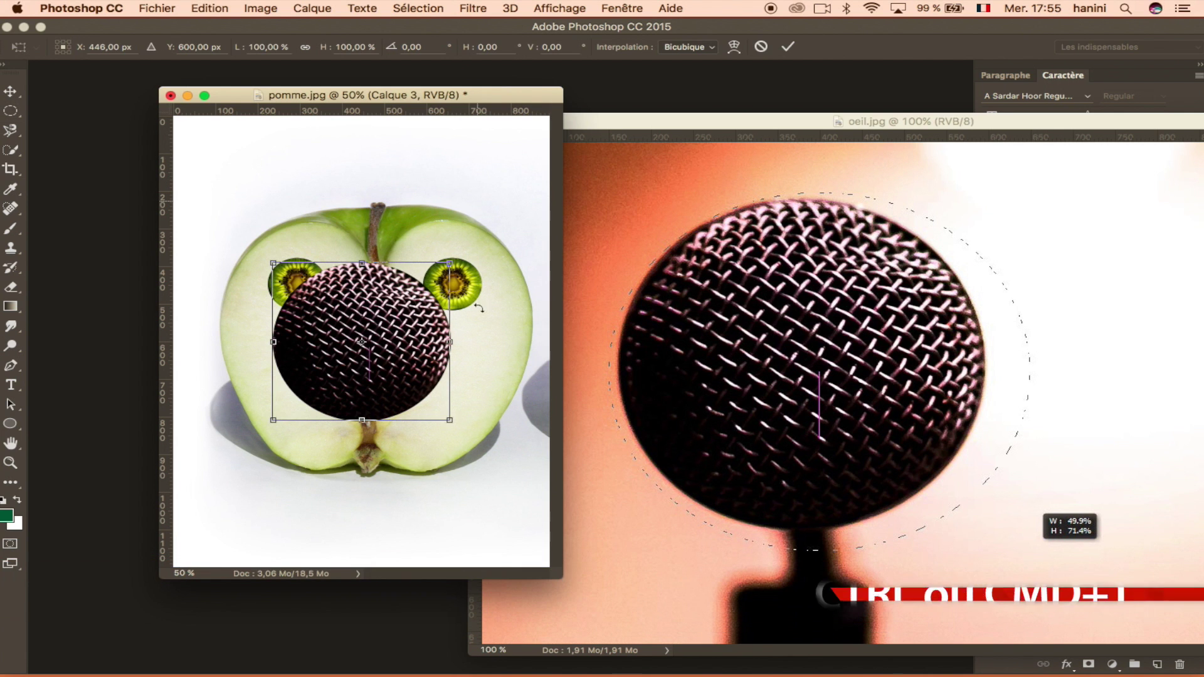
left_click_drag(450, 260, 289, 389)
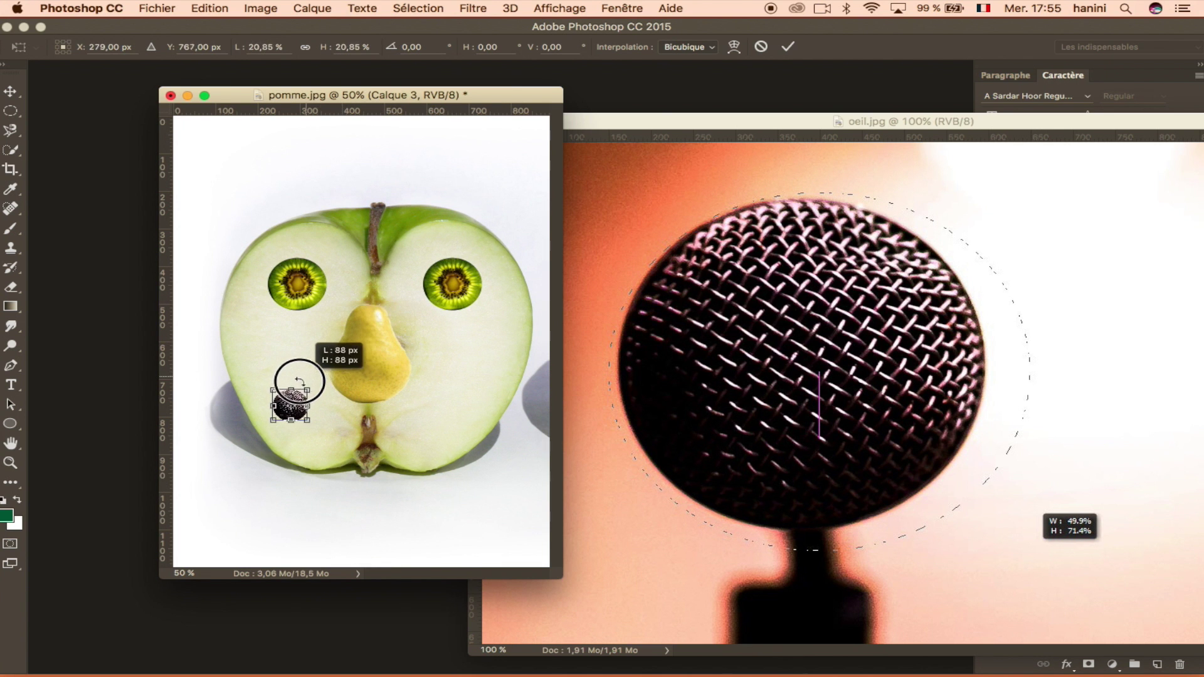
left_click_drag(289, 390, 292, 386)
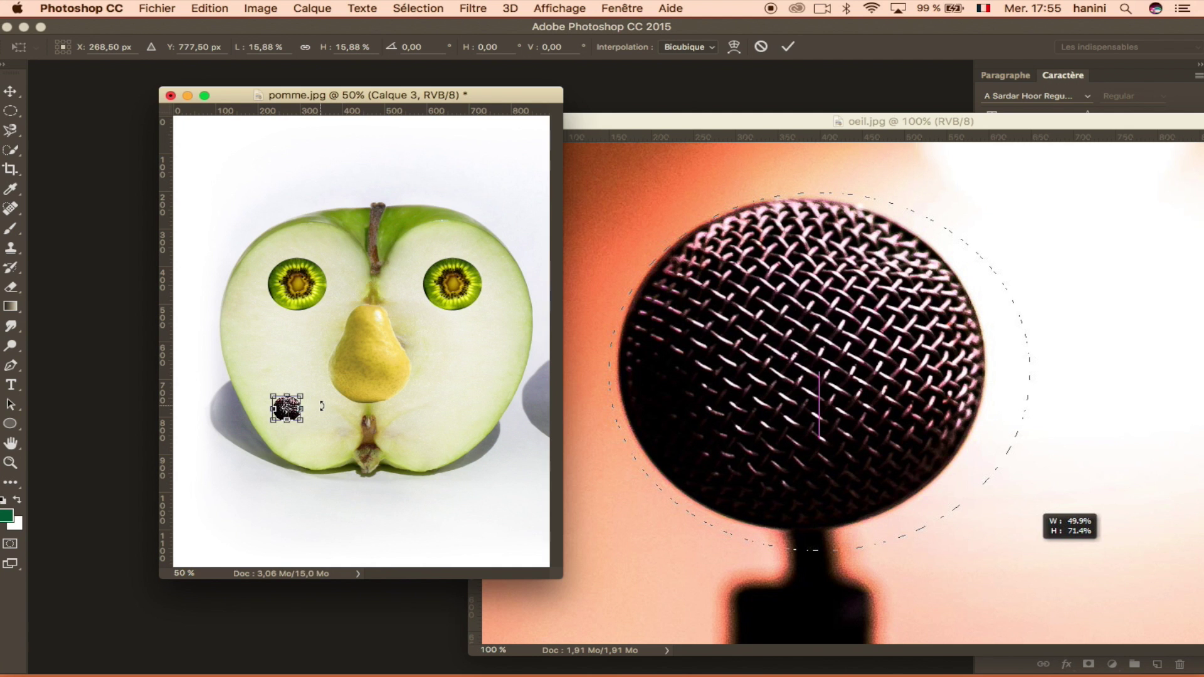
key("Return")
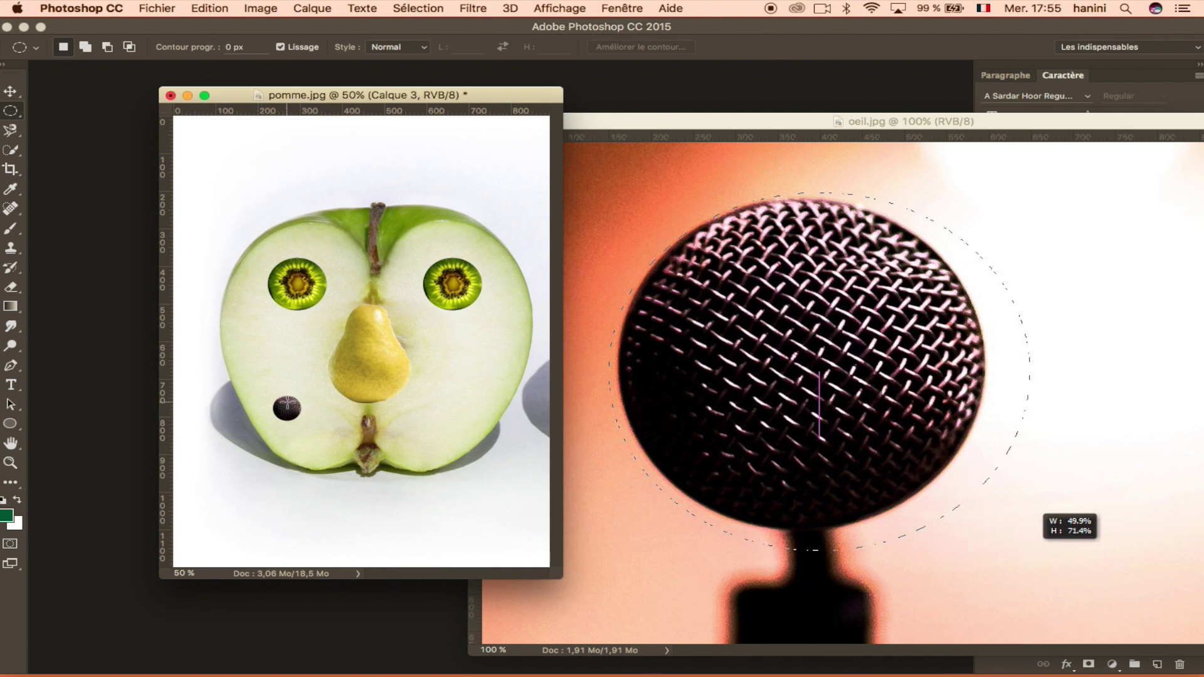
left_click(10, 93)
left_click_drag(286, 408, 300, 289)
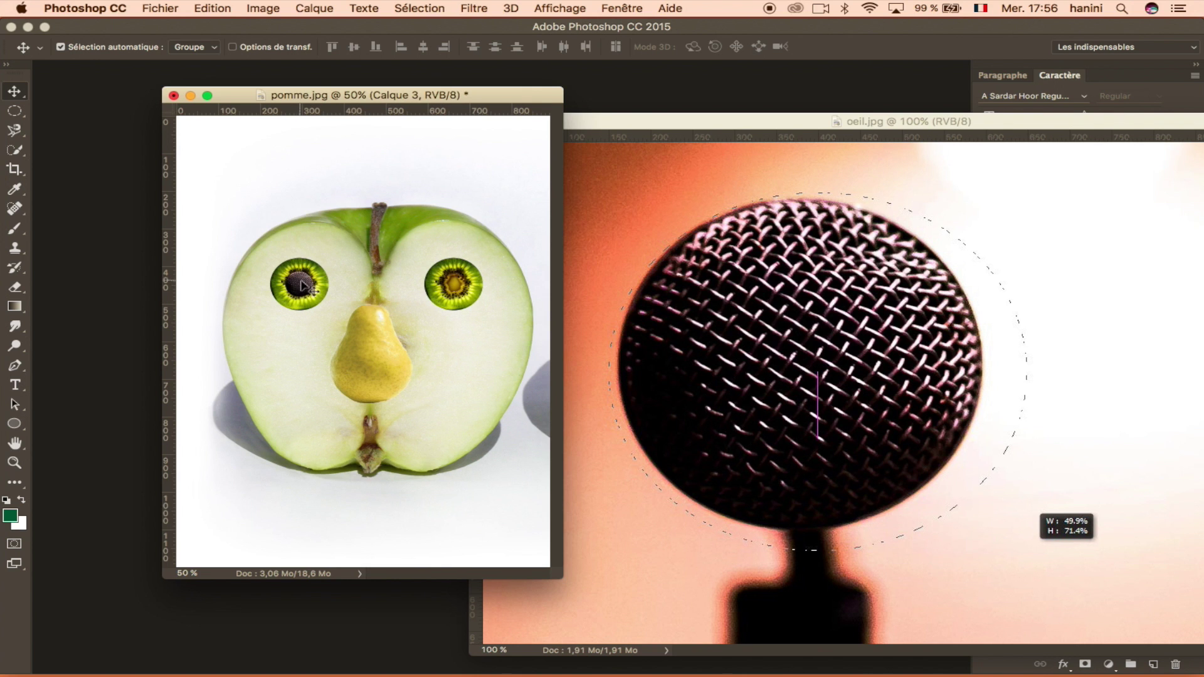
left_click_drag(303, 292, 474, 293)
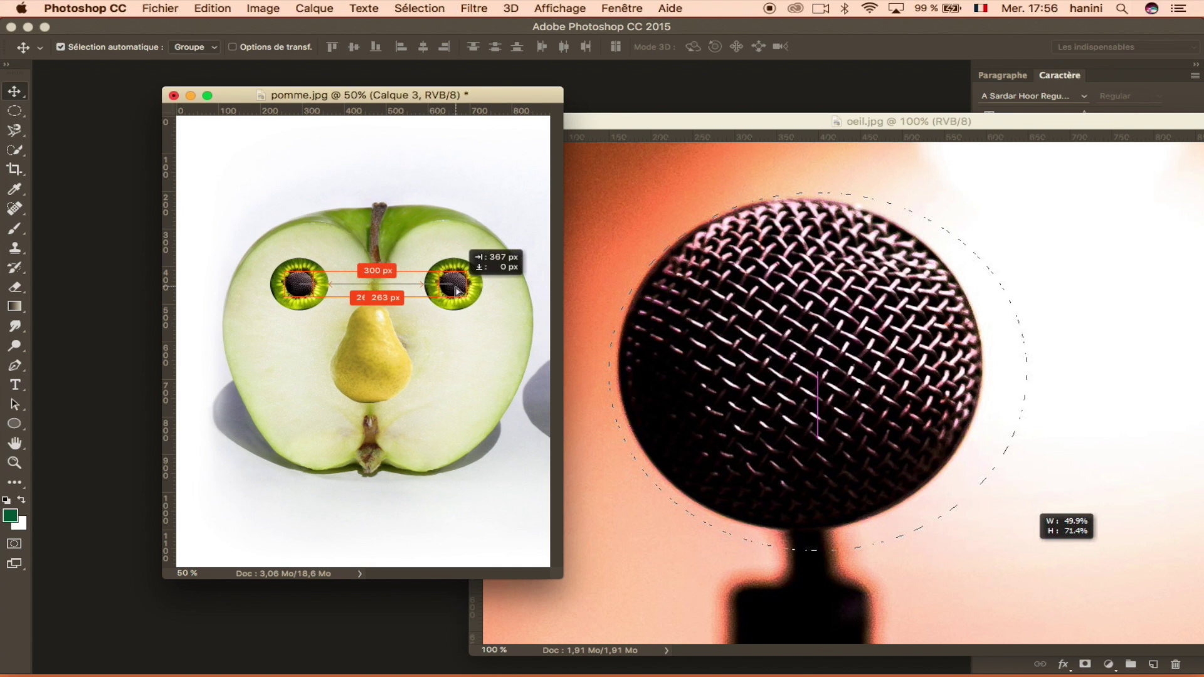
- Close oeil.jpg, move the apple window left, and bring up the Open dialog
left_click(899, 133)
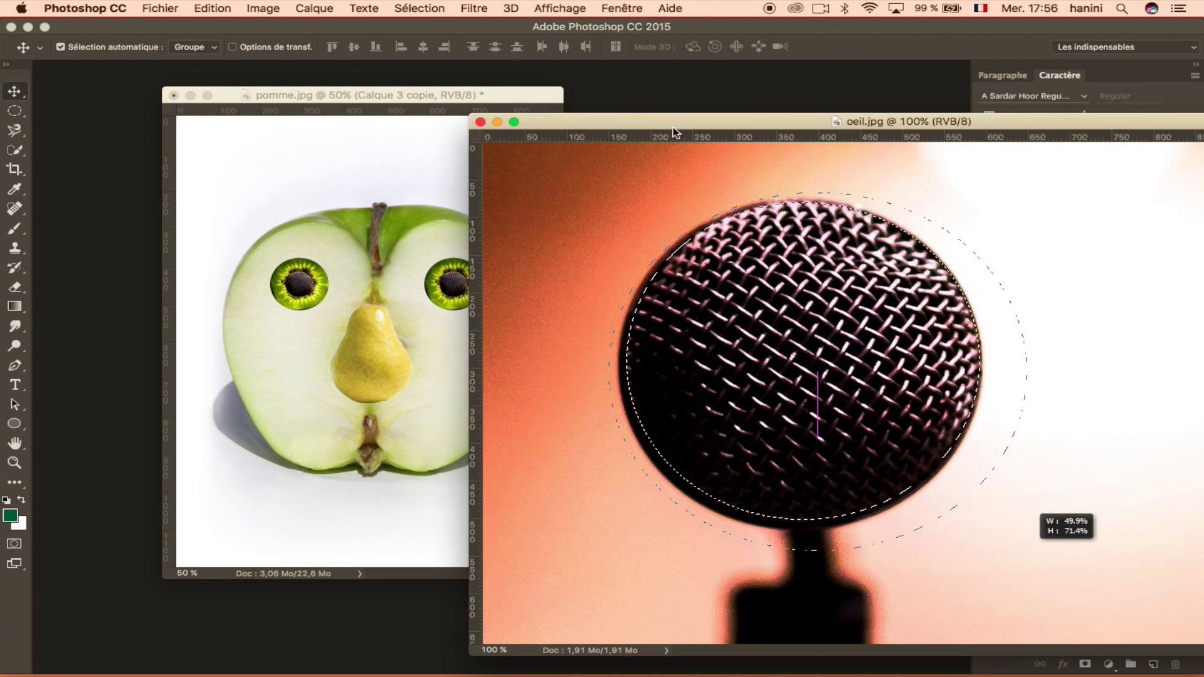
left_click(483, 121)
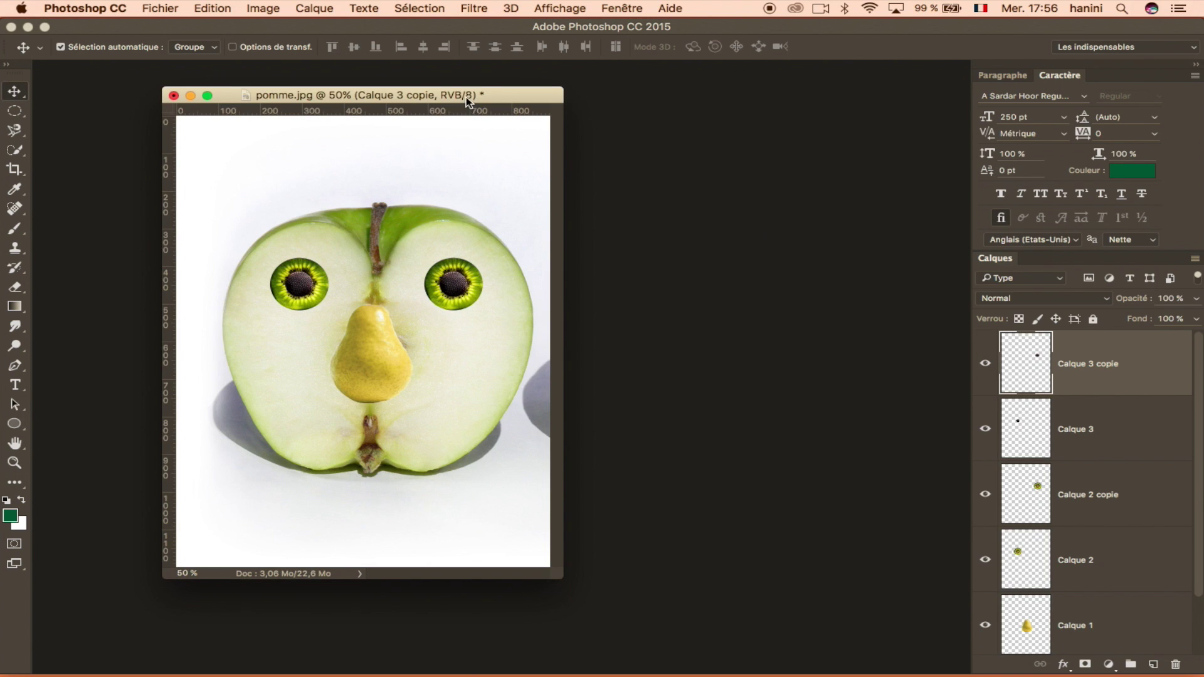
left_click_drag(464, 100, 408, 99)
key("ctrl+o")
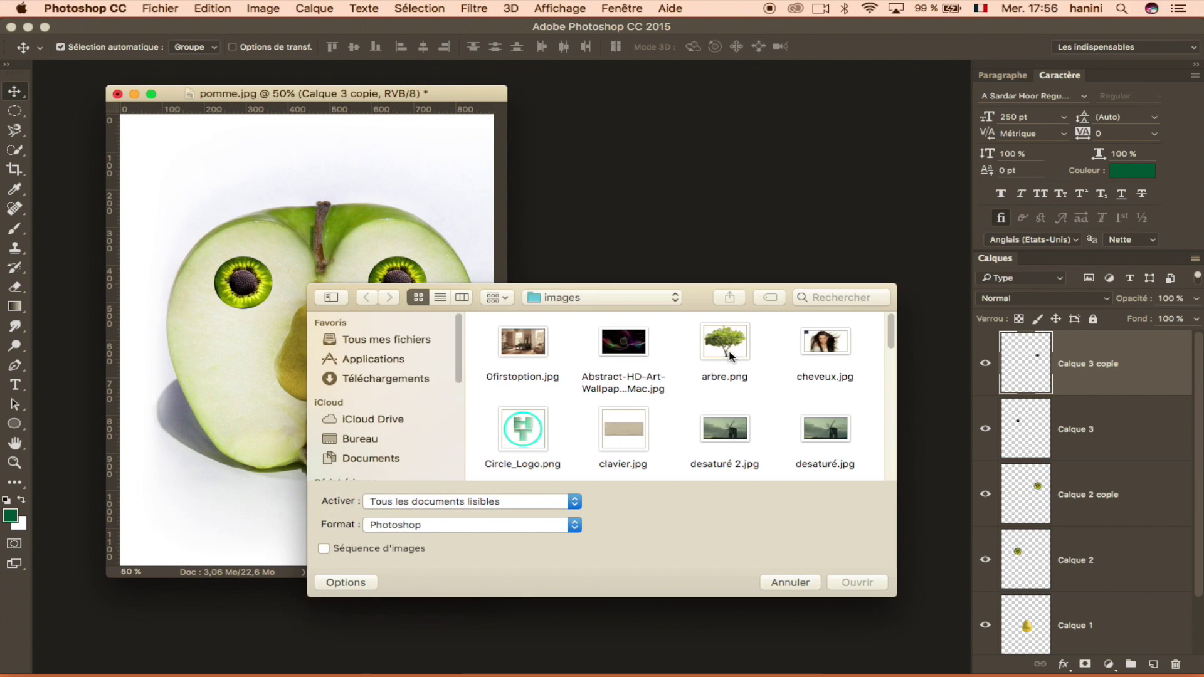
- Open clavier.jpg, accept the colour profile warning, and position its window beside the apple
left_click(634, 414)
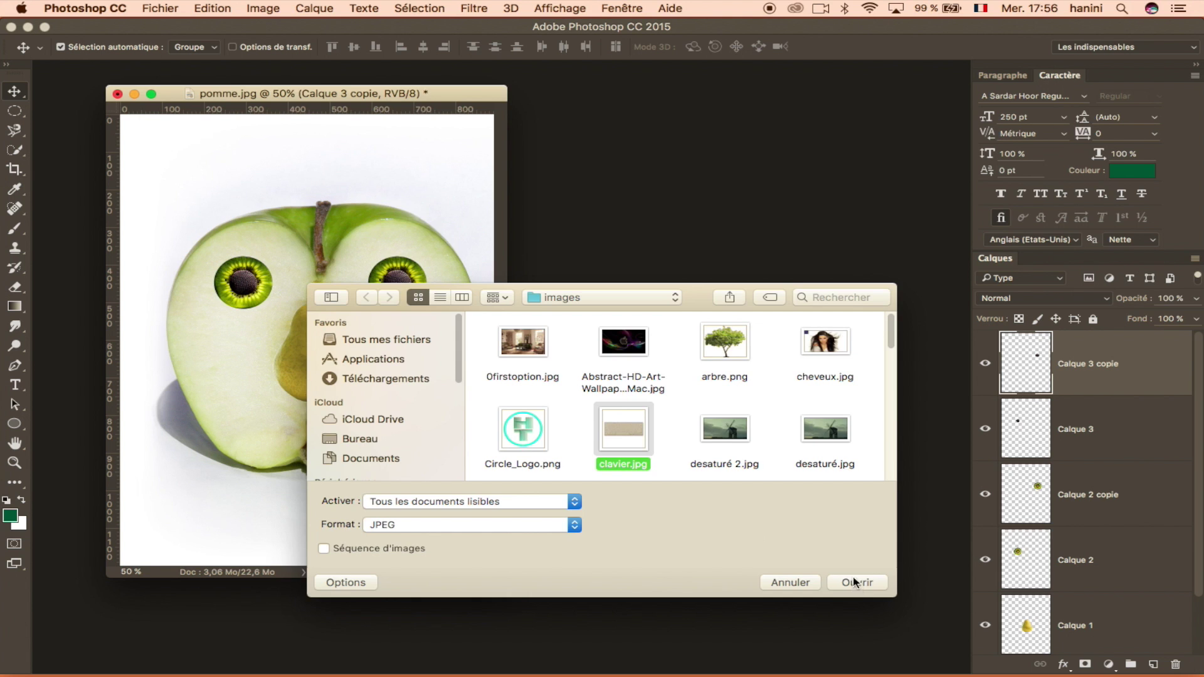
left_click(855, 583)
left_click(765, 405)
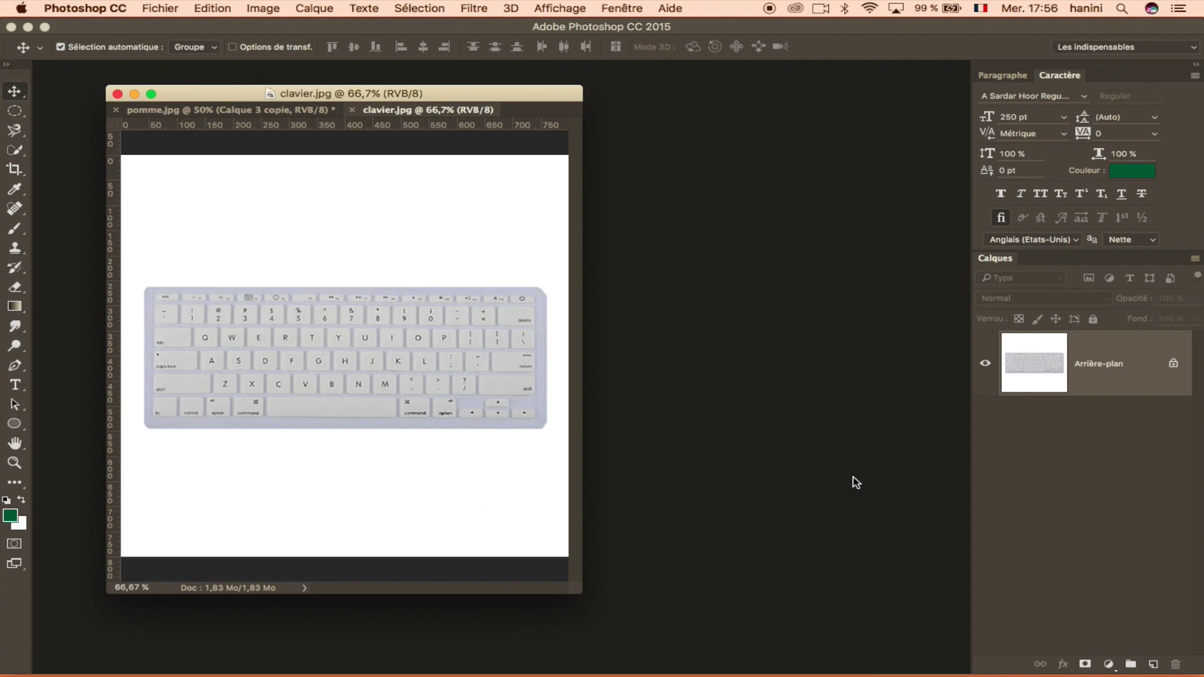
mouse_move(351, 95)
left_mouse_down()
mouse_move(583, 91)
mouse_move(697, 182)
mouse_move(628, 183)
mouse_move(295, 126)
mouse_move(295, 110)
left_mouse_up()
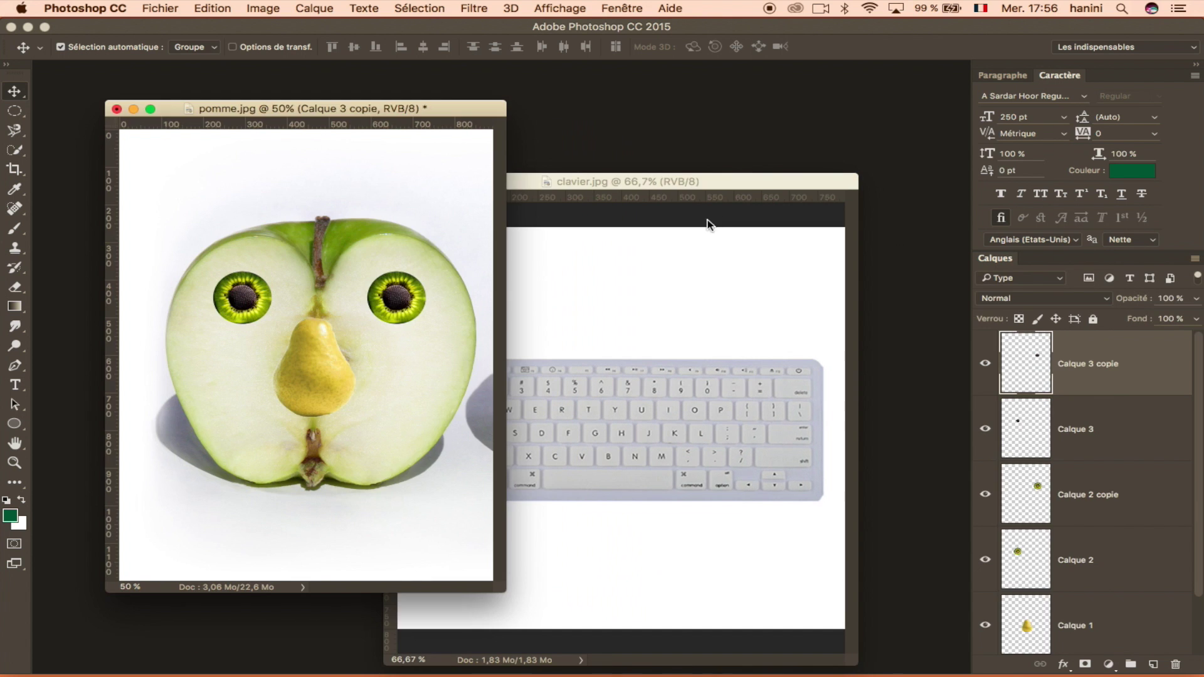
left_click_drag(656, 182, 685, 150)
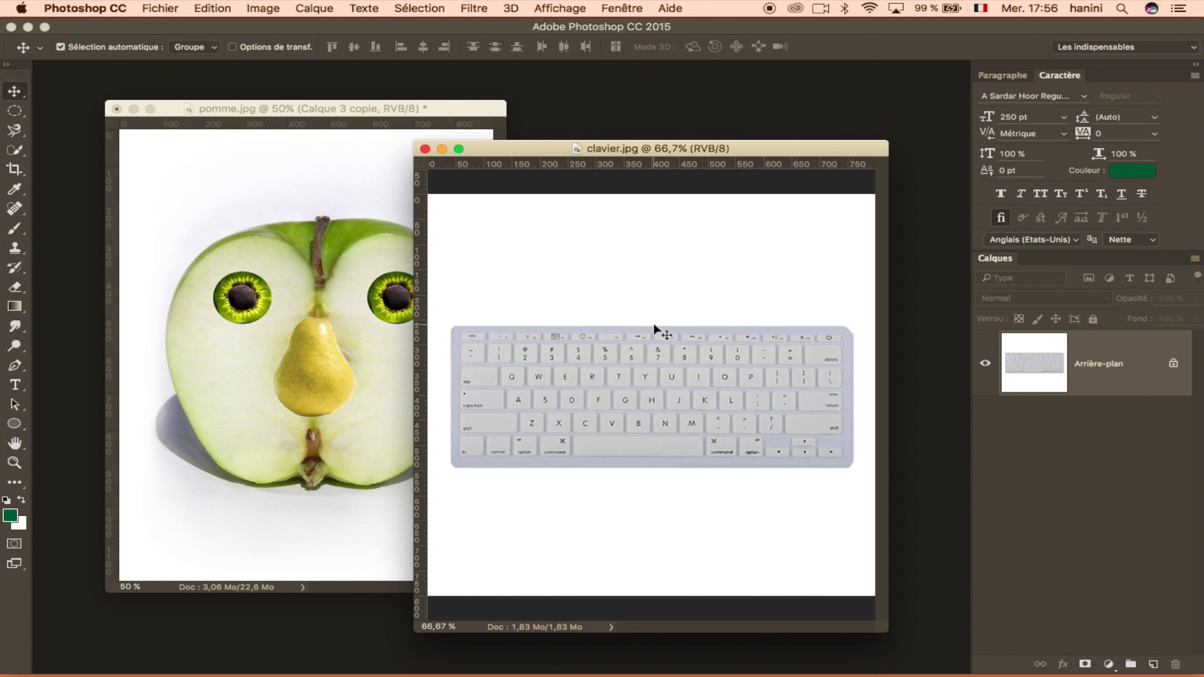
- Inspect the keyboard photo with the Zoom tool, zooming in and back out
key("z")
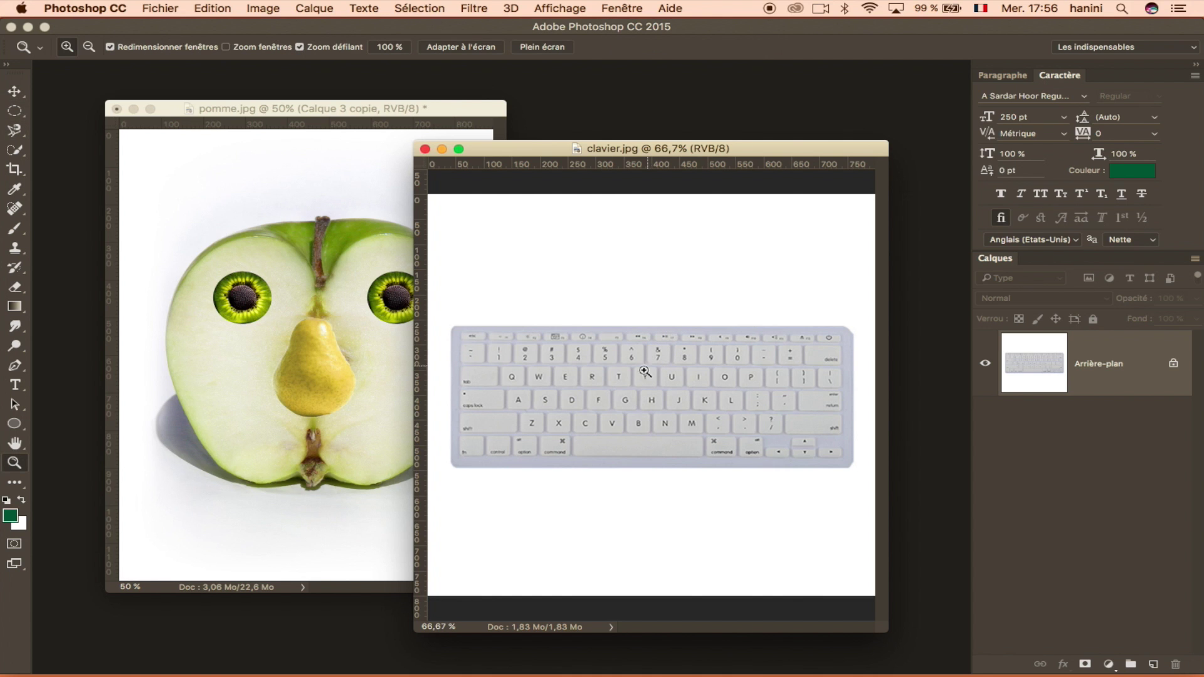
left_click(638, 402)
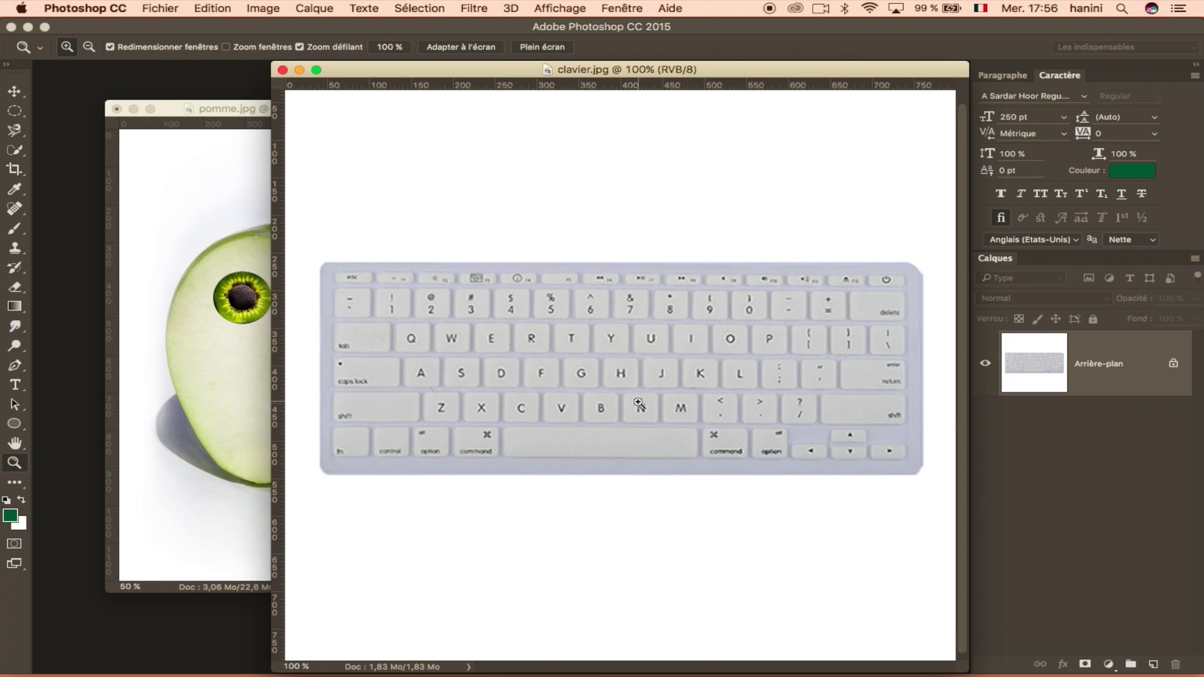
left_click(638, 402)
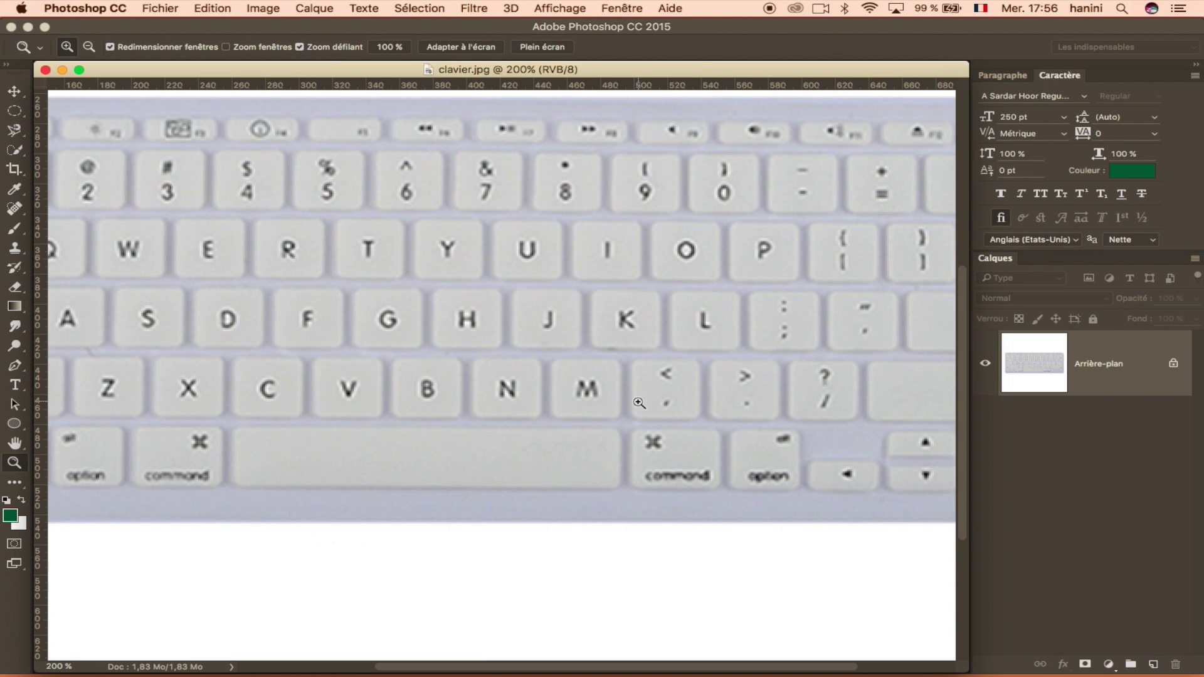
left_click(639, 402, "alt")
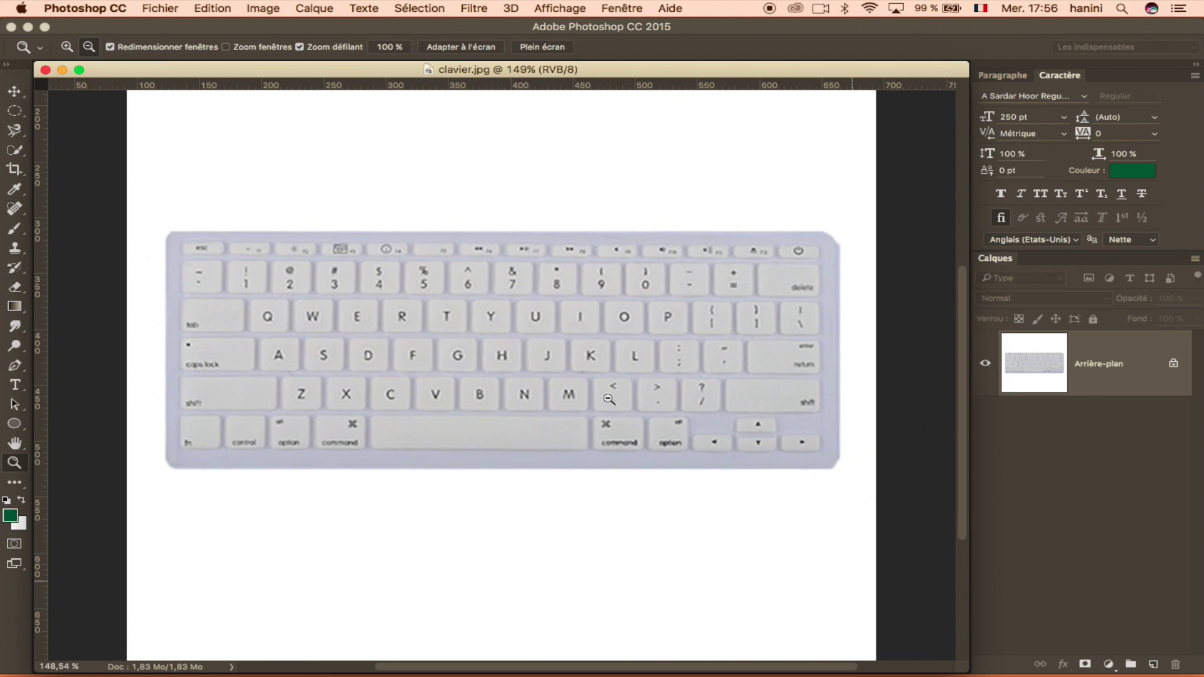
- Outline keys D–K and V–M with the Polygonal Lasso, float the keyboard window, and return to pomme.jpg
left_click(14, 130)
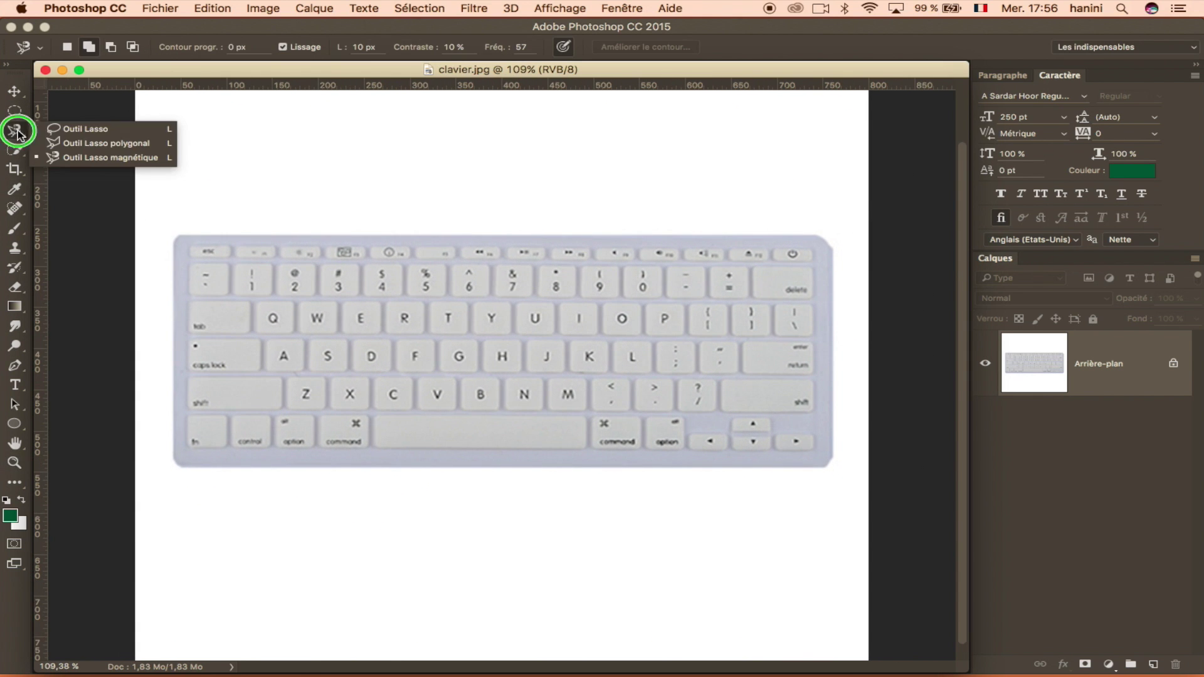
left_click(99, 143)
left_click(350, 339)
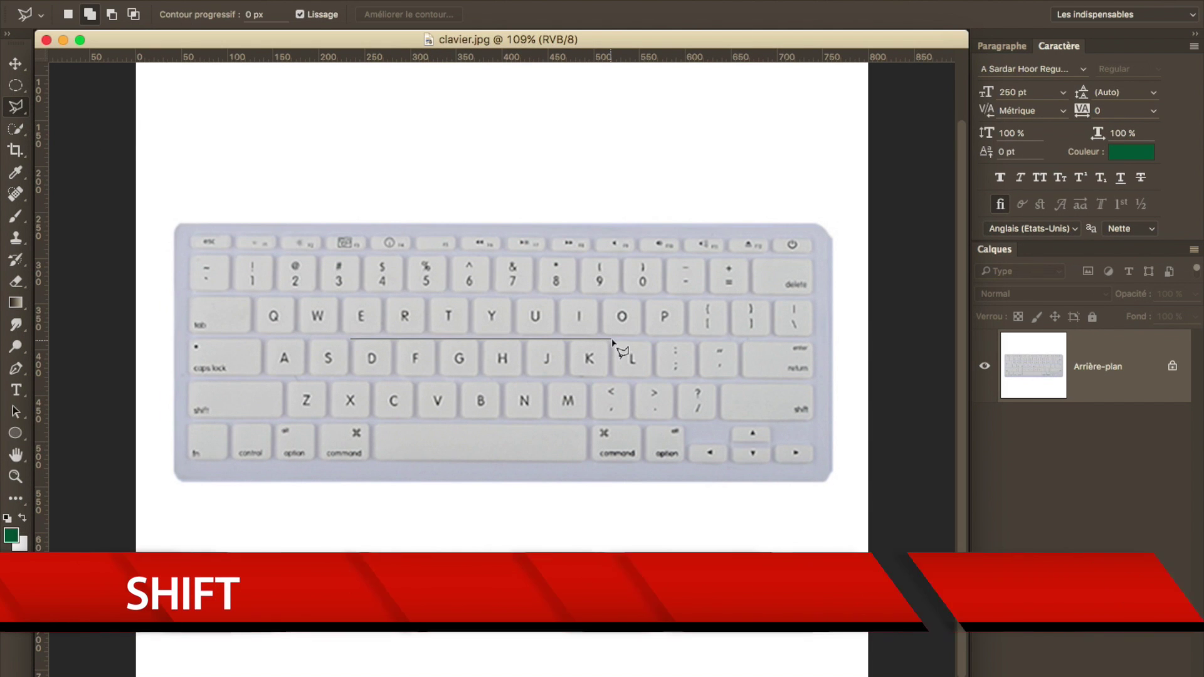
left_click(611, 340)
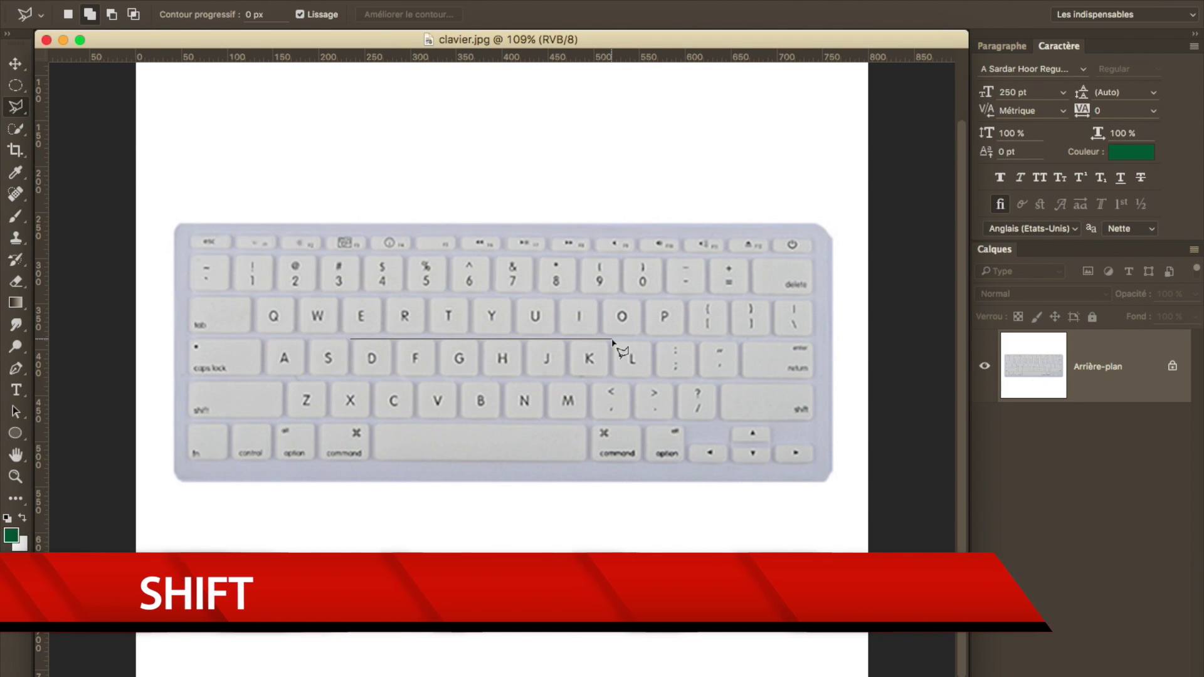
left_click(611, 379)
left_click(631, 379)
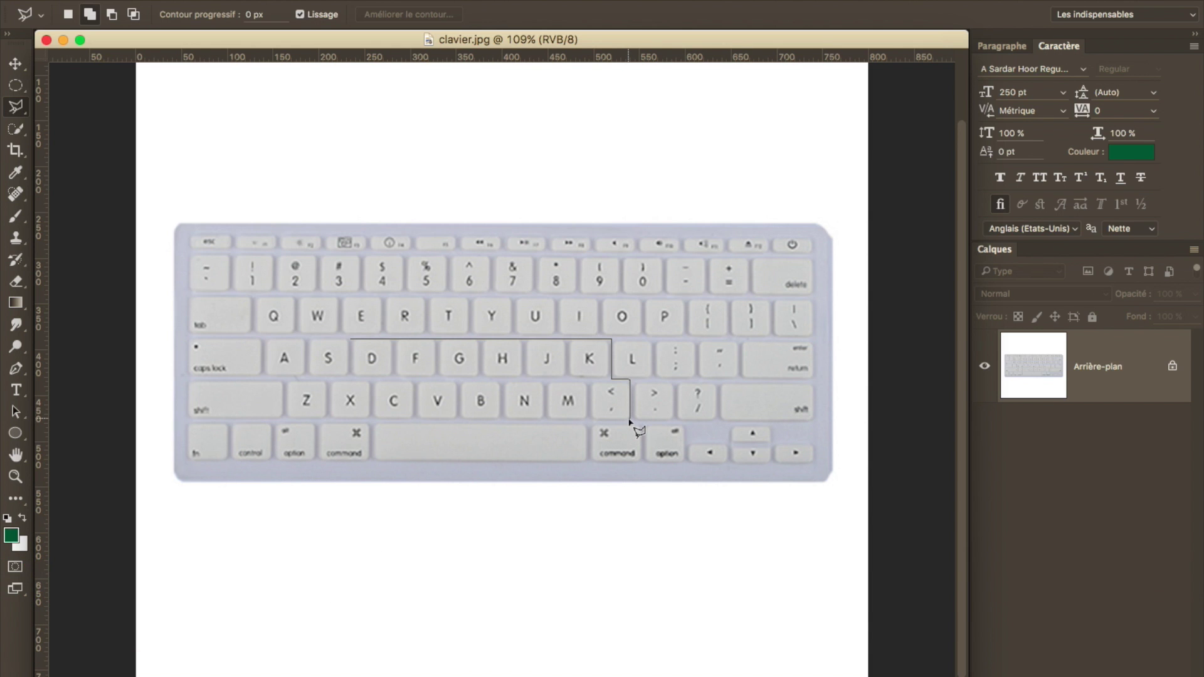
left_click(629, 419)
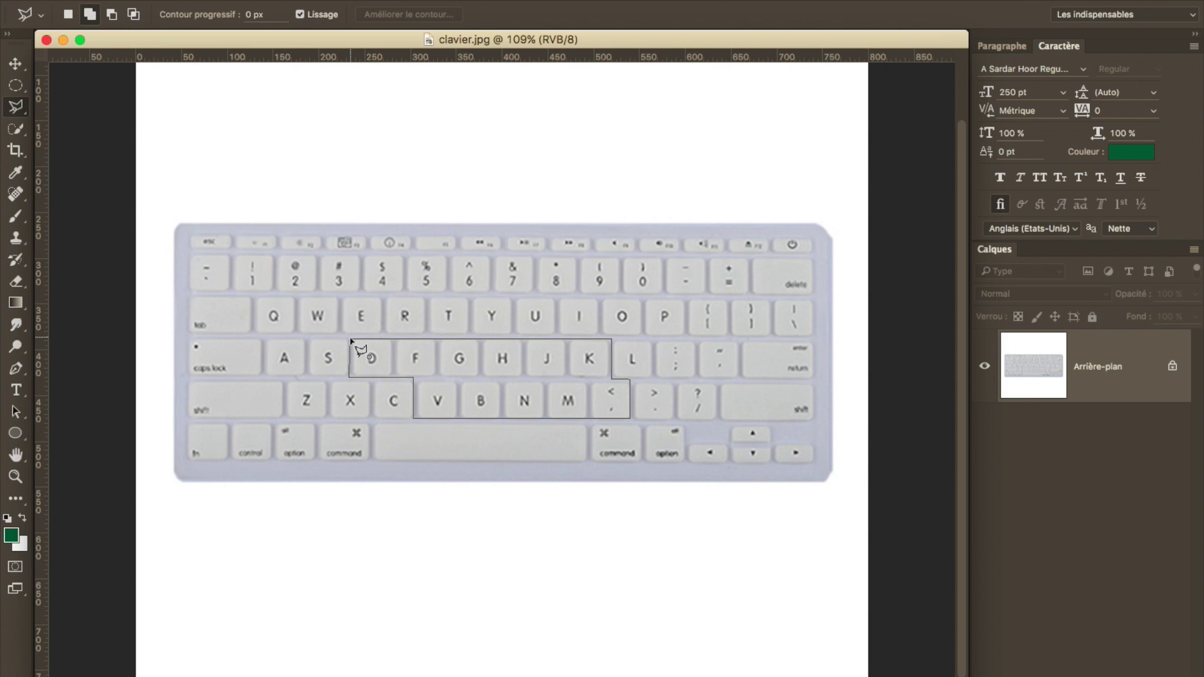
left_click(351, 340)
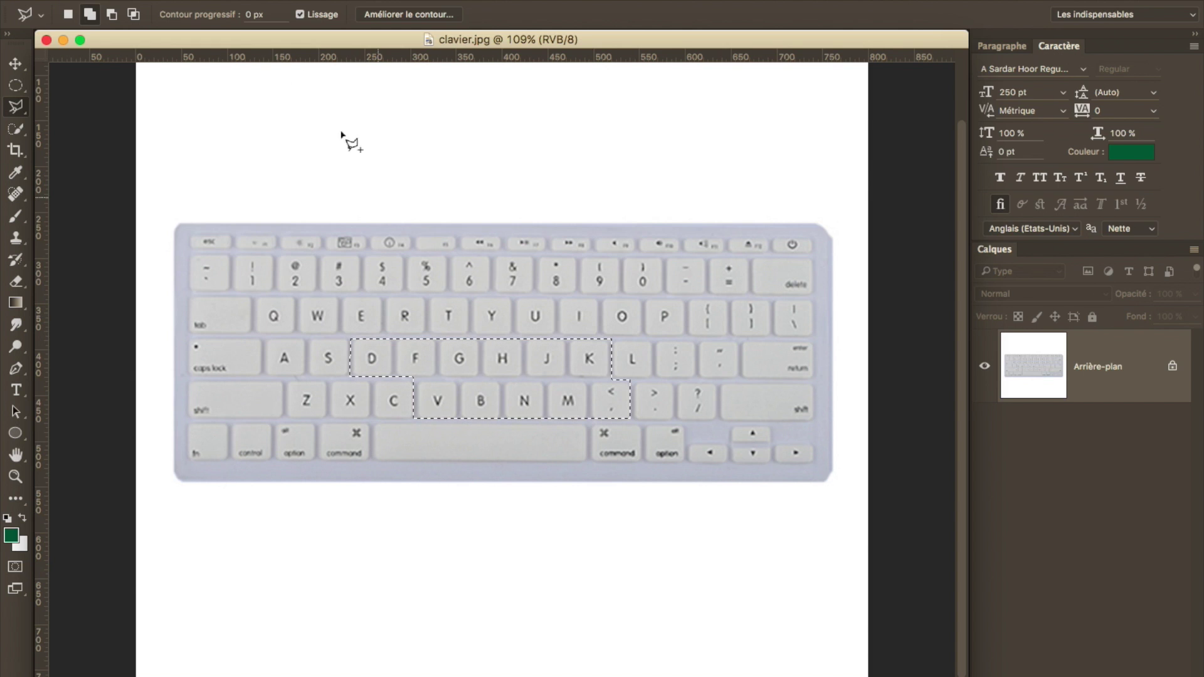
left_click_drag(263, 40, 528, 115)
left_click(349, 89)
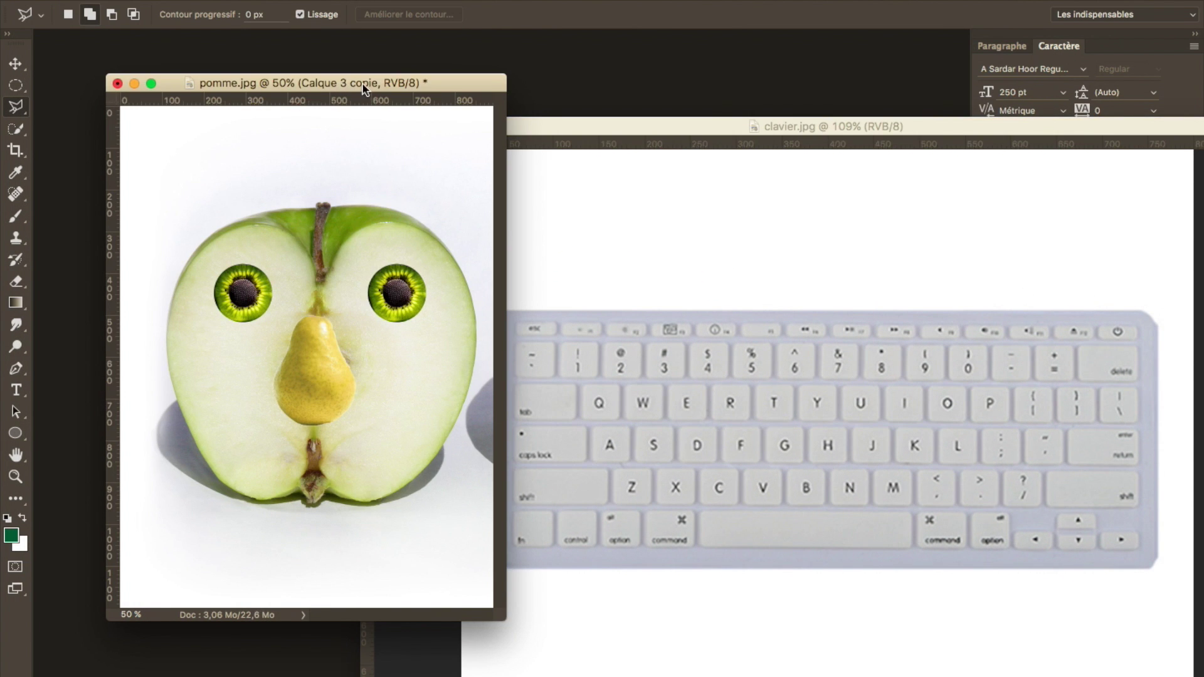
- Paste the keys as Calque 4, move them below the pear nose, and close clavier.jpg
key("ctrl+v")
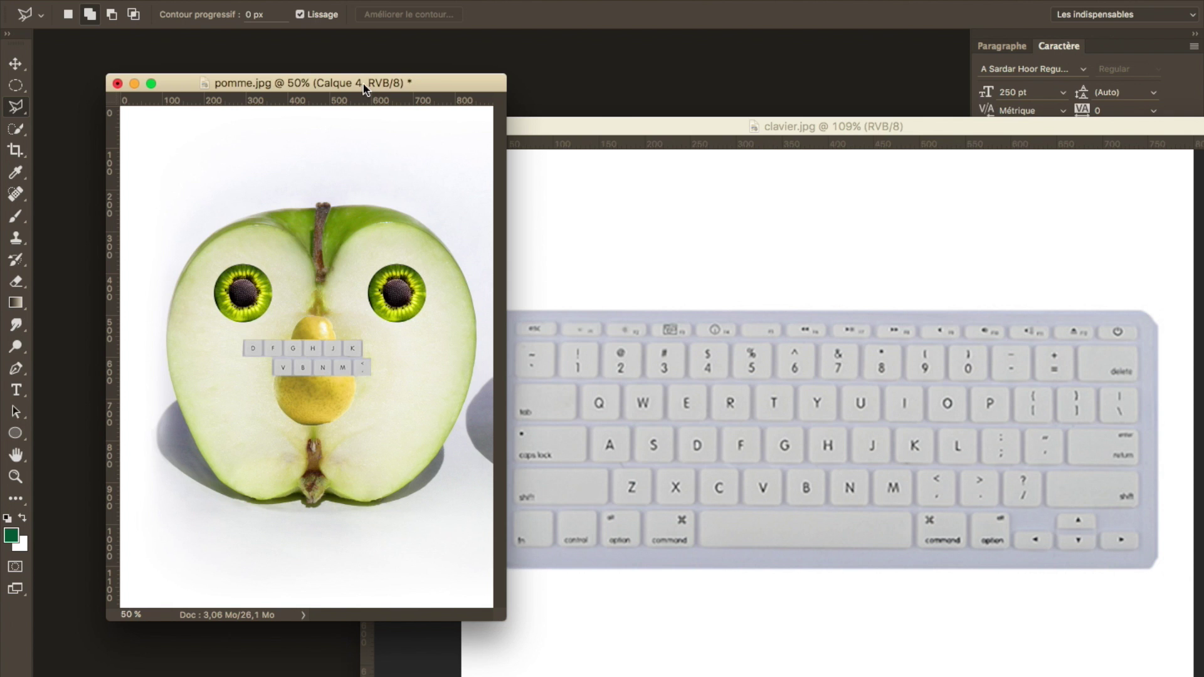
left_click(15, 65)
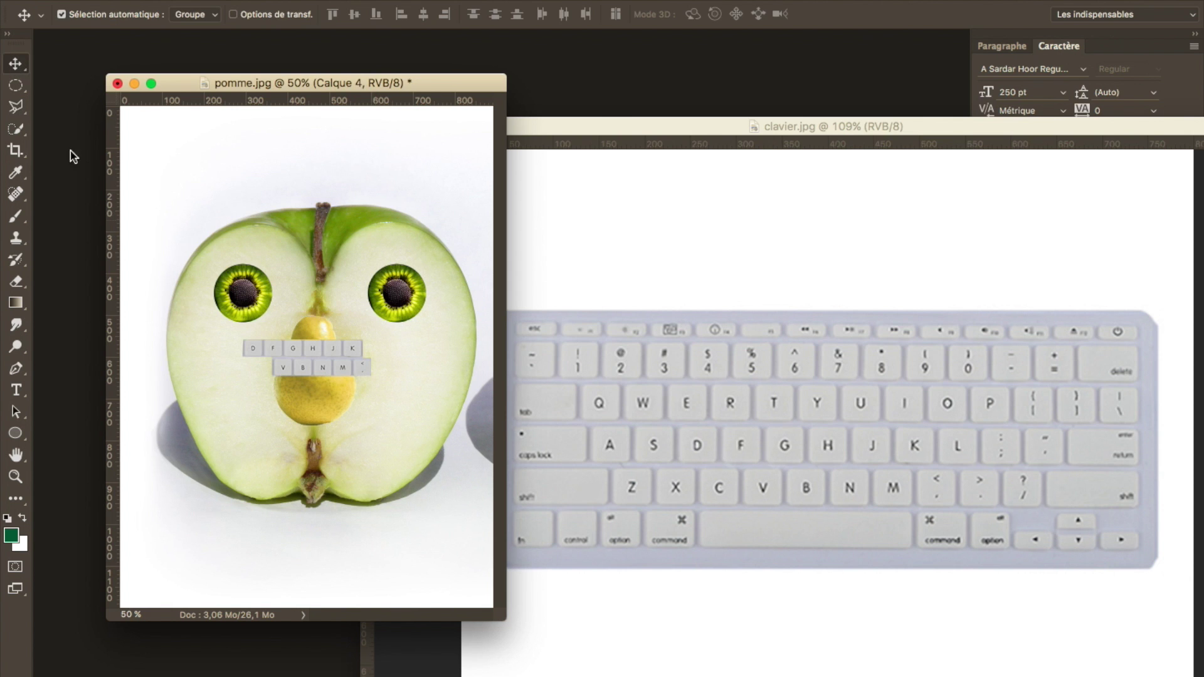
left_click_drag(300, 357, 308, 455)
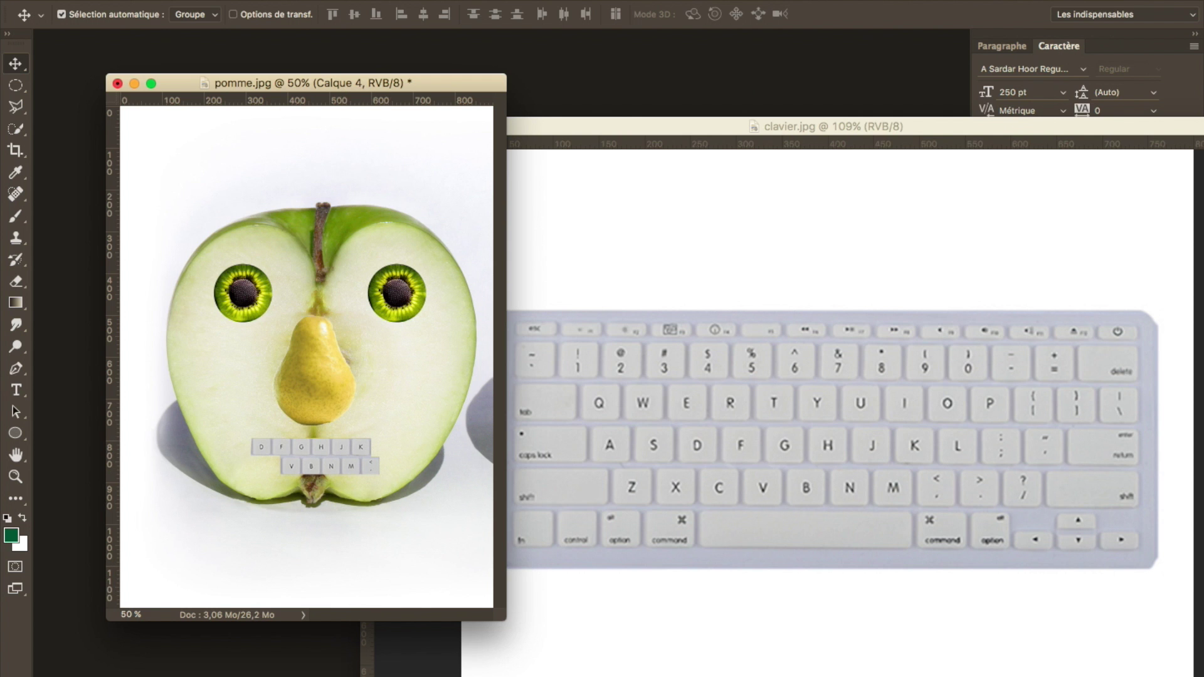
left_click(683, 125)
left_click(378, 126)
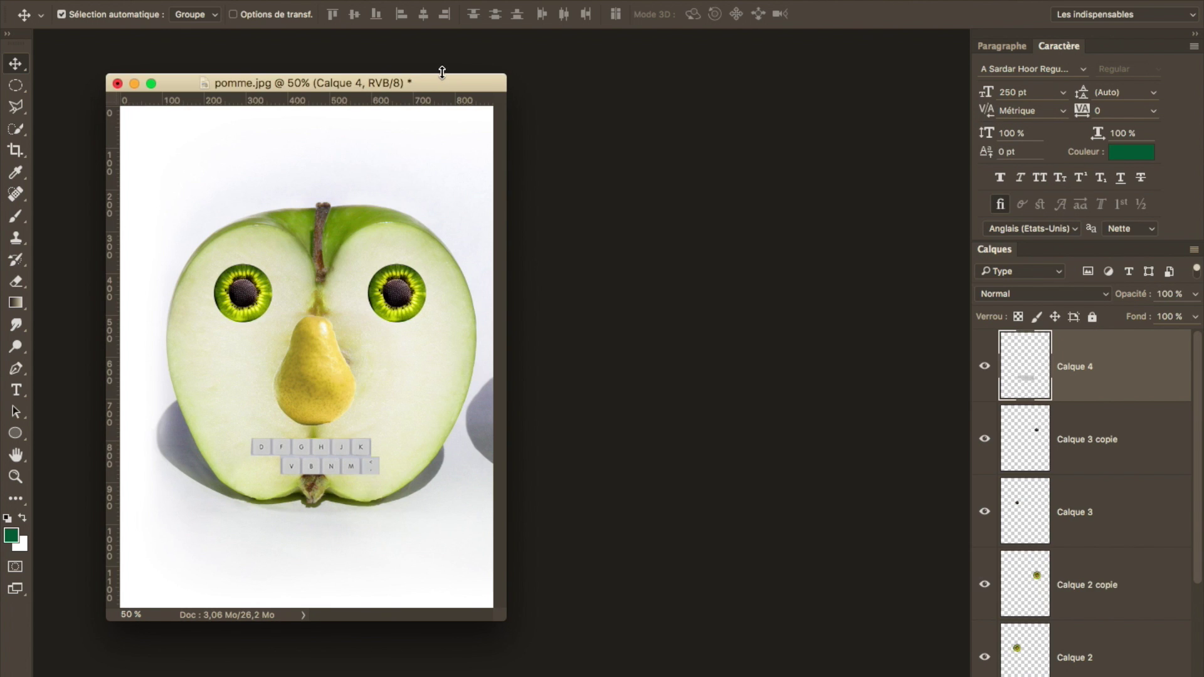
left_click_drag(436, 87, 610, 85)
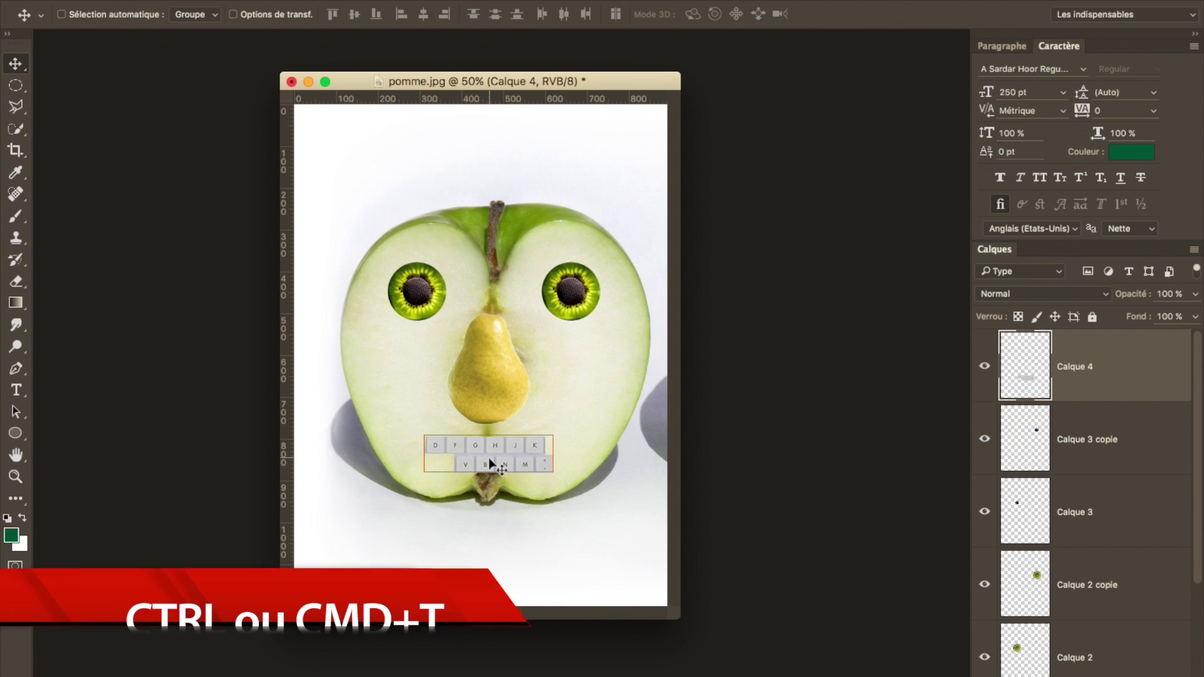
- Zoom in and free-transform the keyboard mouth larger and wider, straightening its tilt
key("ctrl+t")
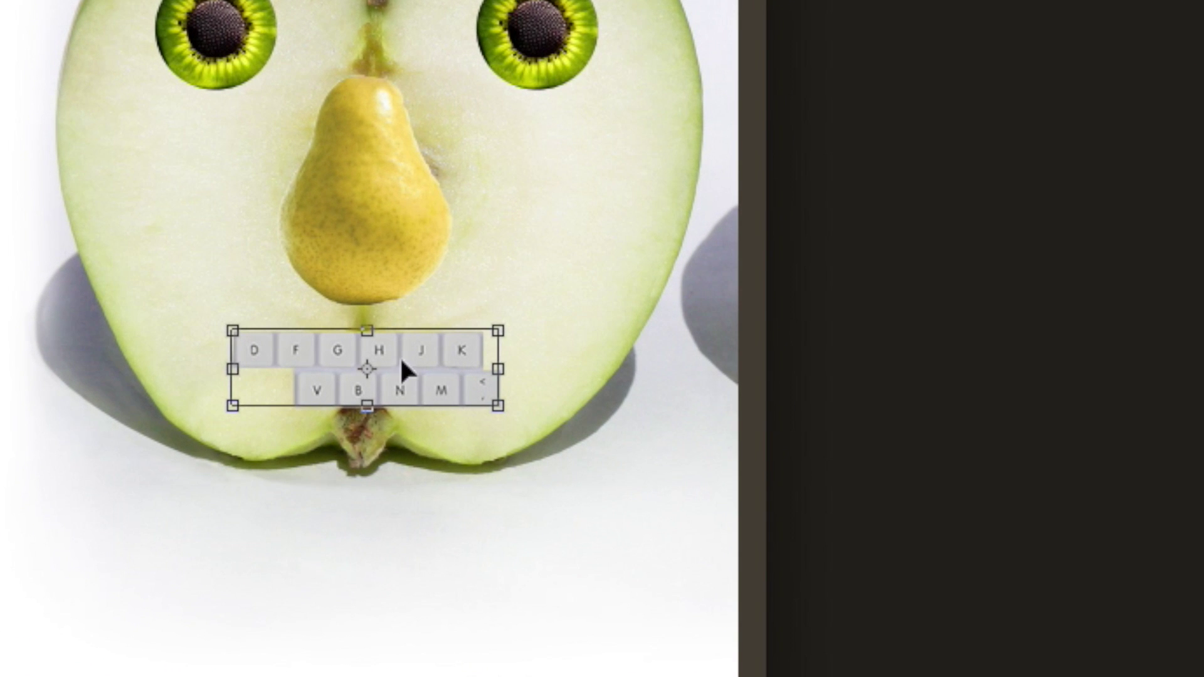
key("Return")
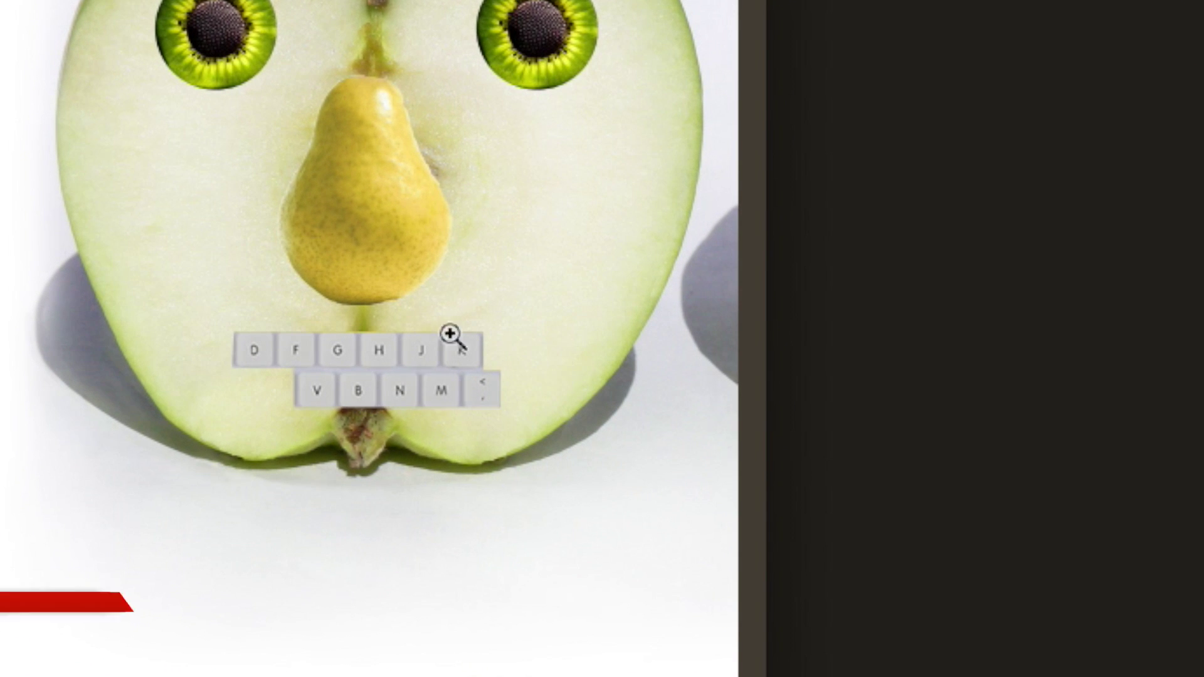
left_click(395, 387)
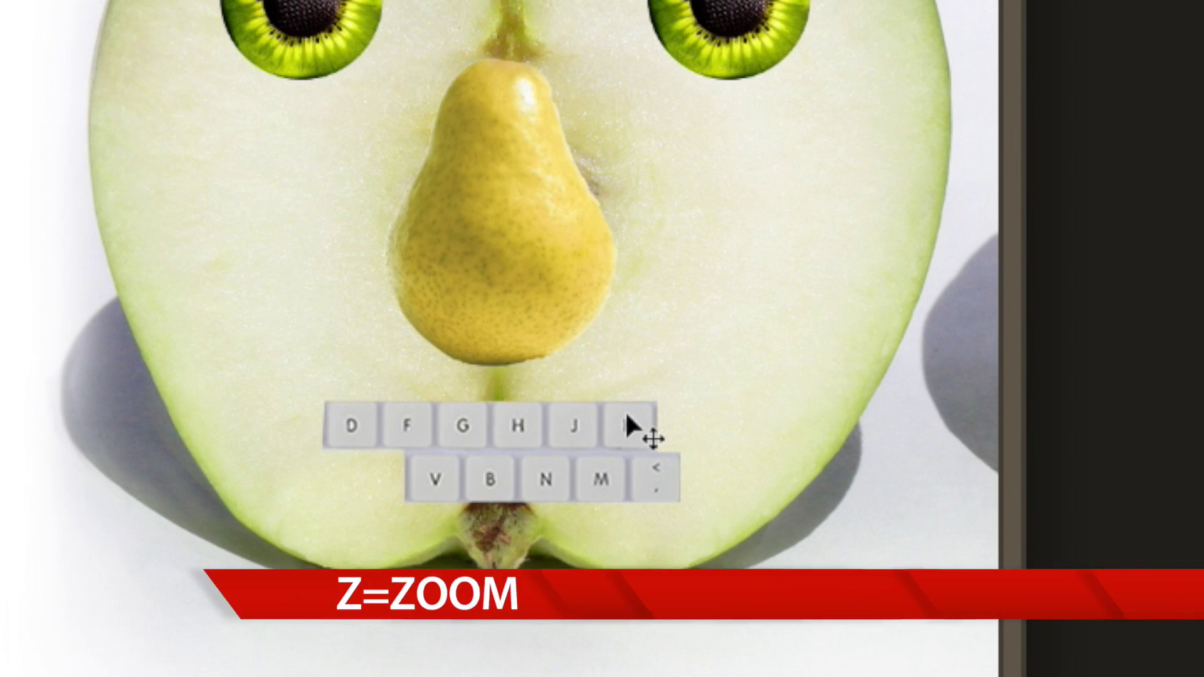
key("ctrl+t")
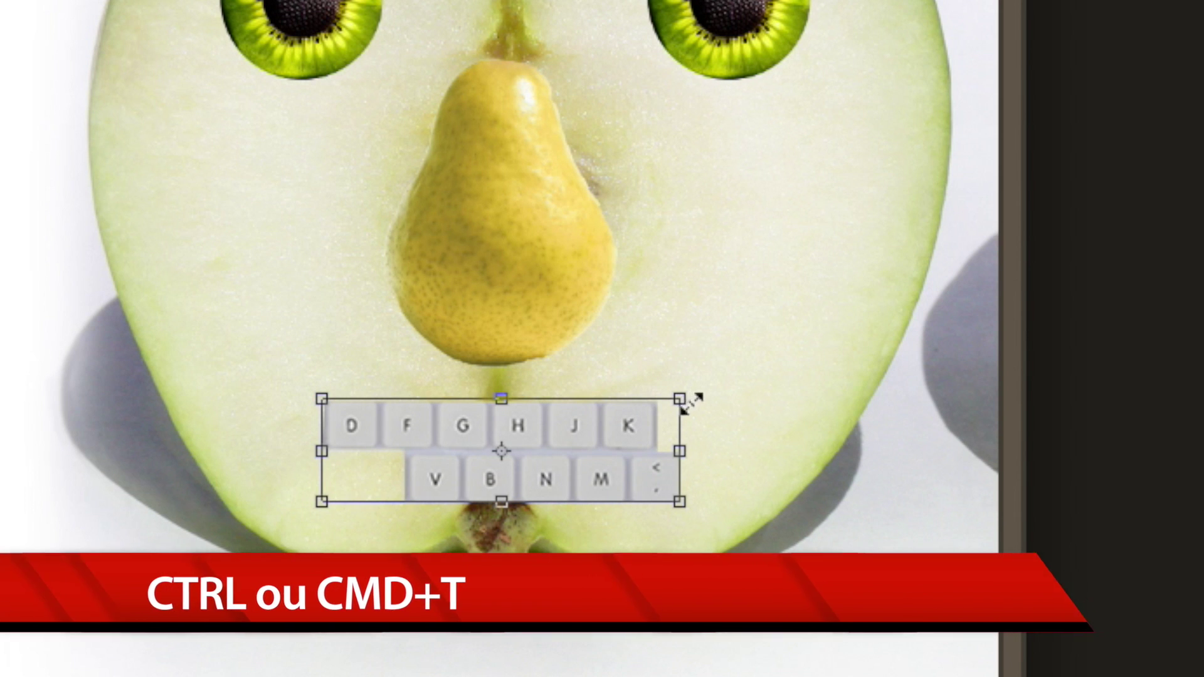
mouse_move(684, 405)
left_mouse_down()
mouse_move(782, 326)
mouse_move(665, 410)
left_mouse_up()
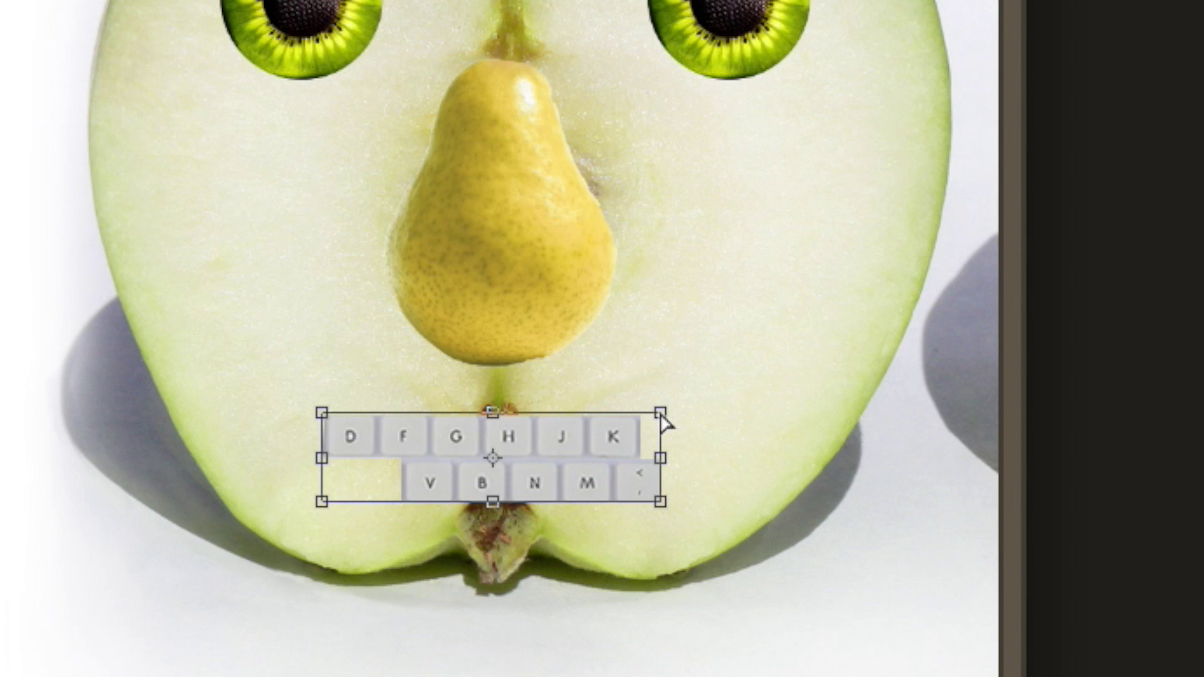
mouse_move(662, 415)
left_mouse_down()
mouse_move(706, 344)
mouse_move(640, 425)
mouse_move(720, 322)
mouse_move(618, 301)
mouse_move(562, 262)
mouse_move(652, 328)
mouse_move(662, 414)
mouse_move(672, 400)
left_mouse_up()
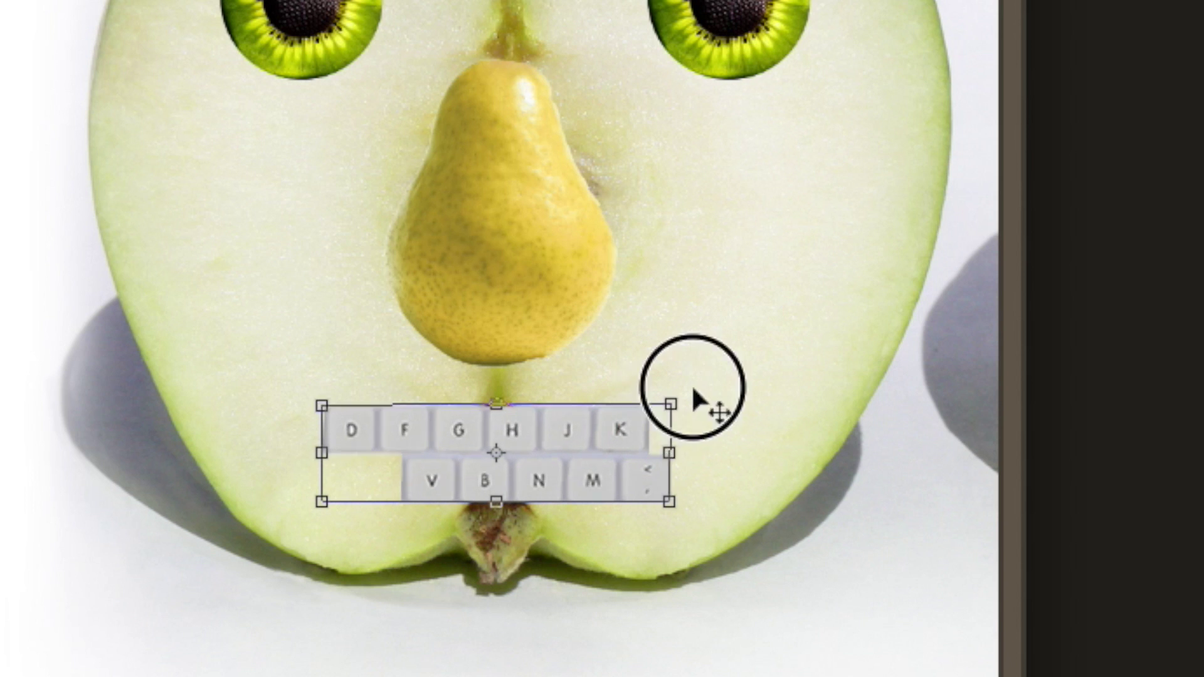
mouse_move(669, 445)
left_mouse_down()
mouse_move(727, 446)
mouse_move(711, 445)
left_mouse_up()
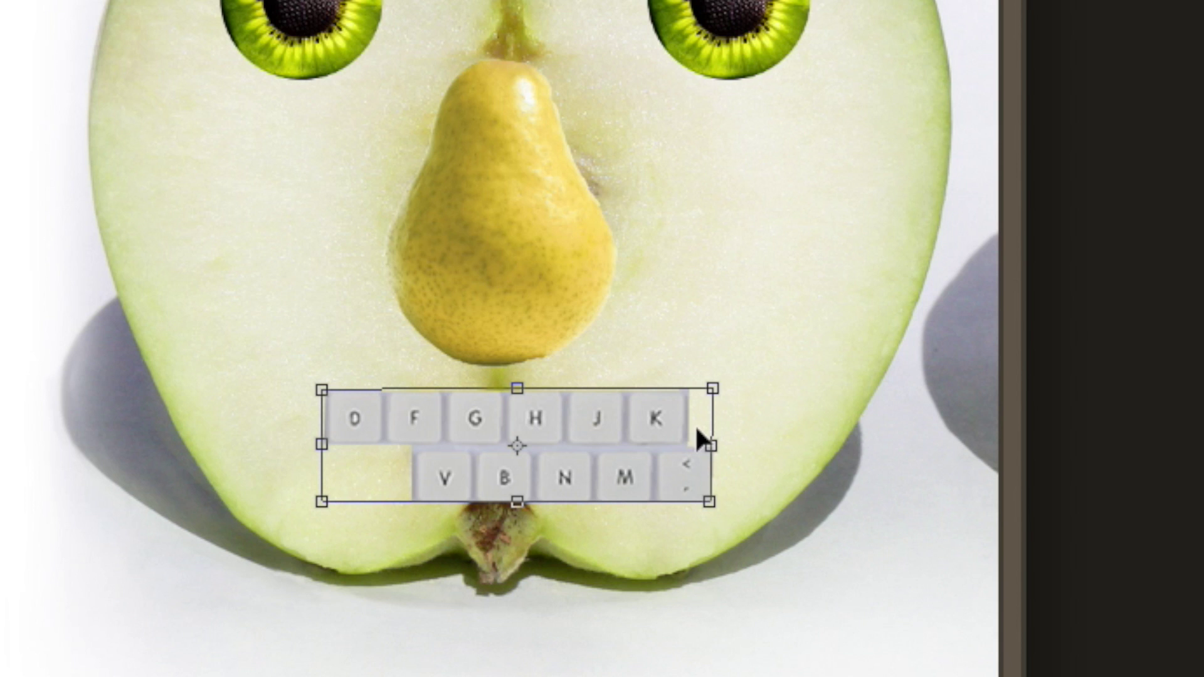
mouse_move(712, 388)
left_mouse_down()
mouse_move(724, 348)
mouse_move(708, 394)
left_mouse_up()
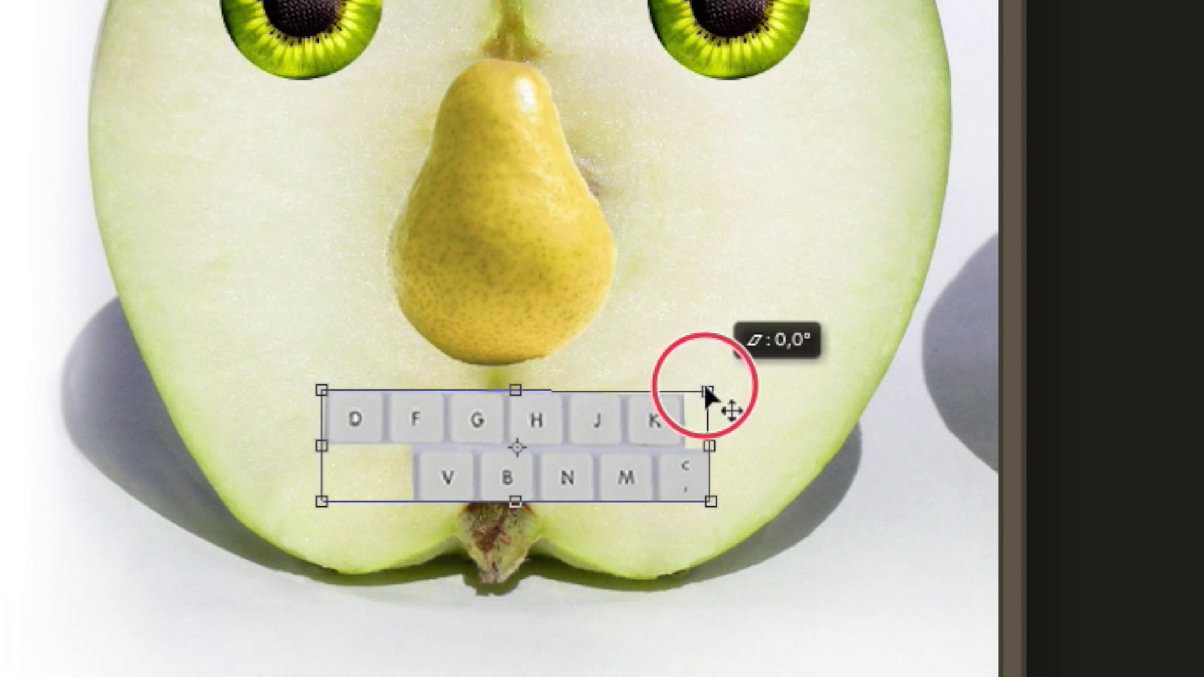
right_click(632, 441)
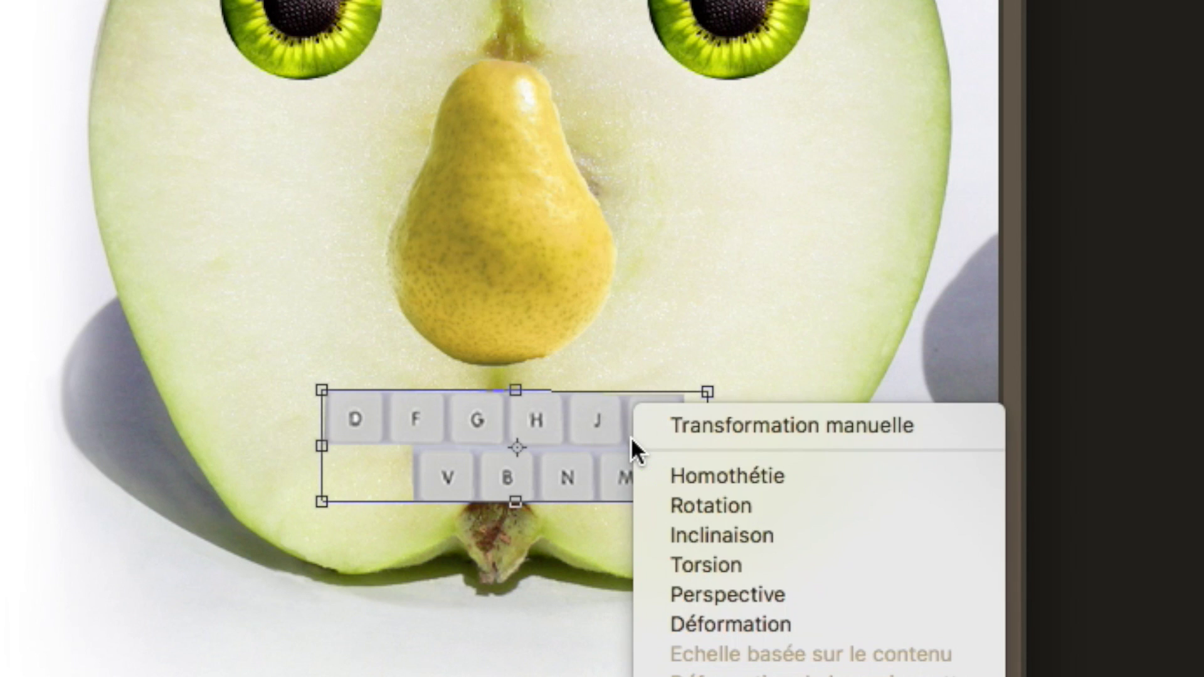
- Switch the transform to Warp and curve the right end of the keyboard mouth
left_click(781, 626)
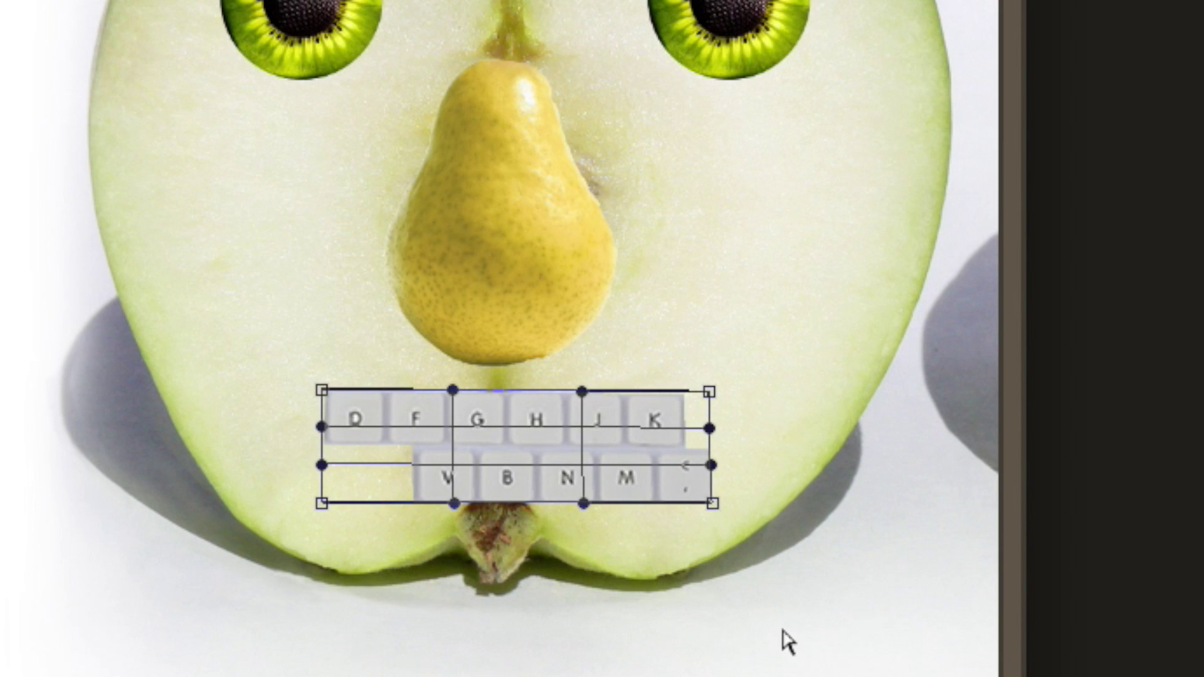
left_click_drag(683, 439, 663, 449)
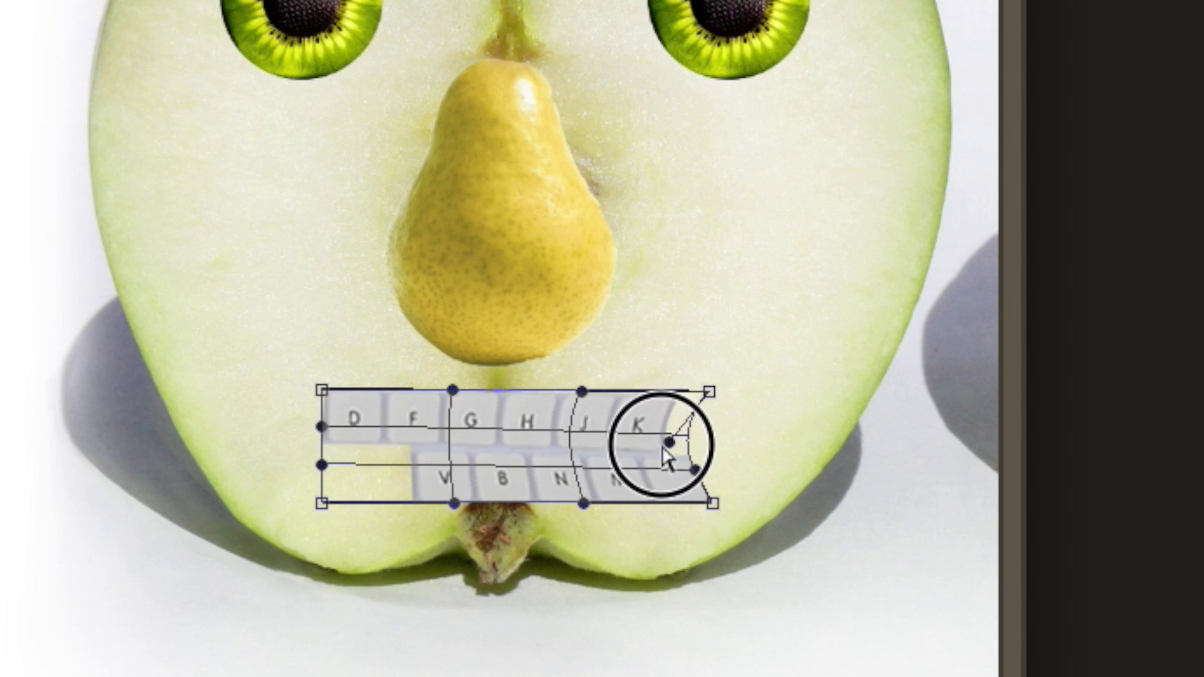
left_click_drag(666, 455, 702, 467)
left_click_drag(708, 393, 700, 411)
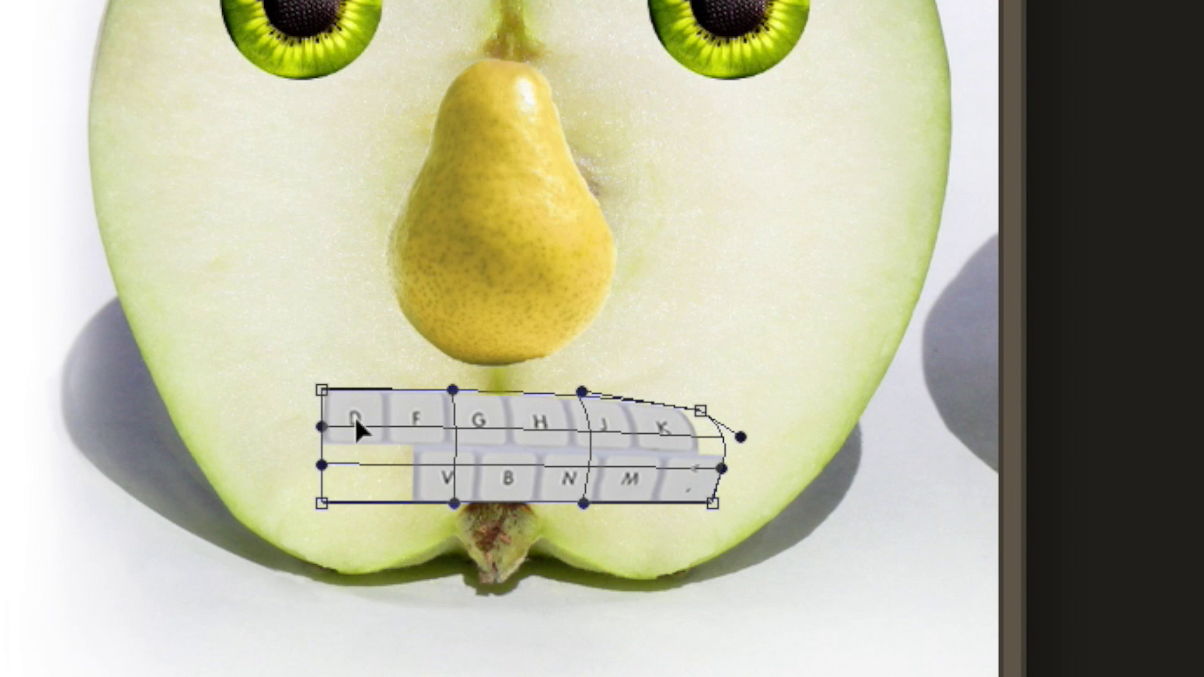
- Reshape the mouth's left corners and sag its top edge into a grin, then apply the warp
left_click_drag(321, 390, 311, 414)
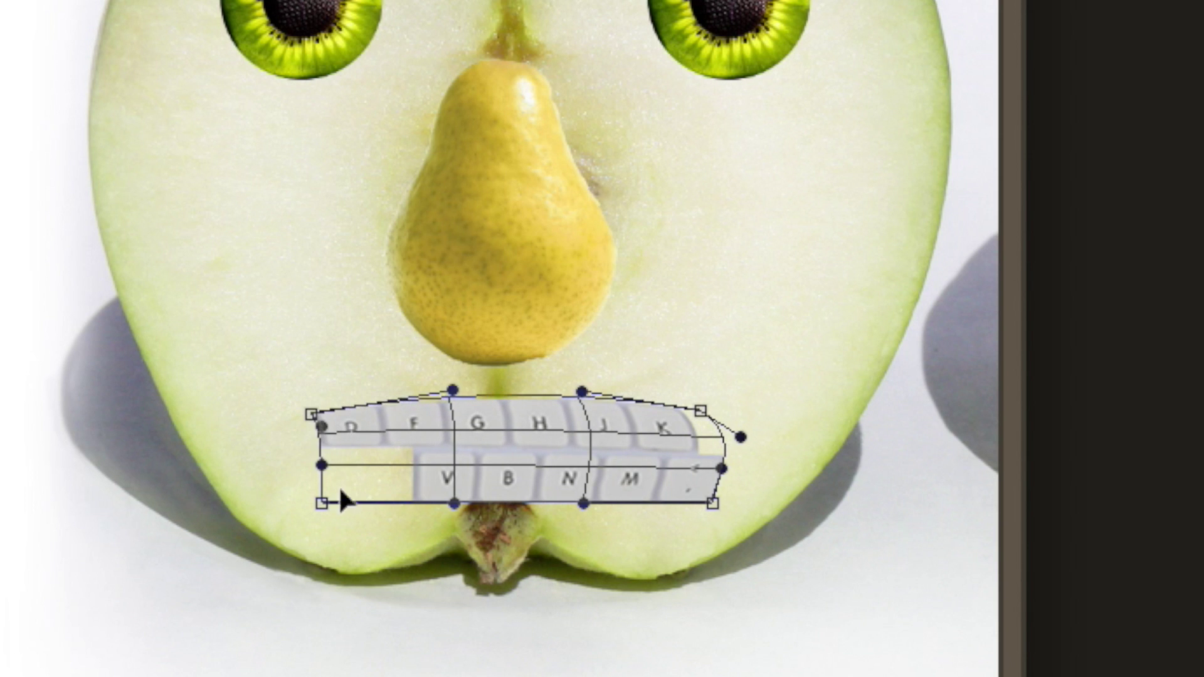
left_click_drag(321, 503, 344, 480)
mouse_move(700, 496)
left_mouse_down()
mouse_move(749, 527)
mouse_move(659, 497)
left_mouse_up()
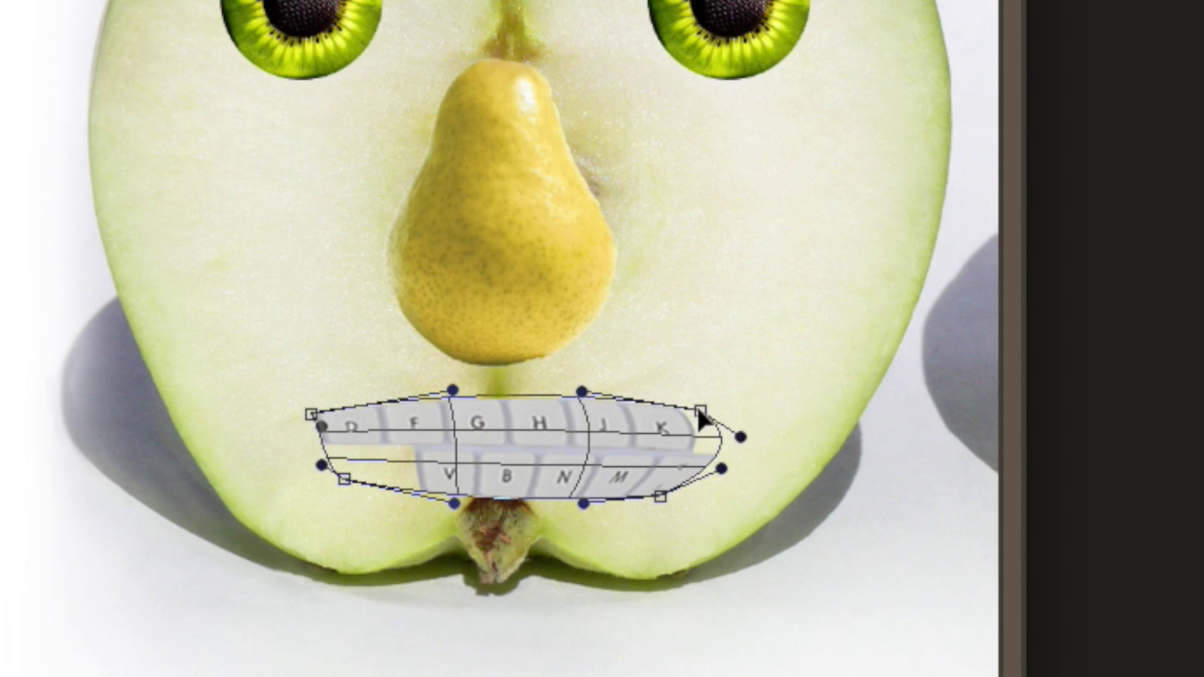
left_click_drag(700, 411, 712, 388)
left_click_drag(312, 415, 298, 341)
left_click_drag(452, 390, 447, 432)
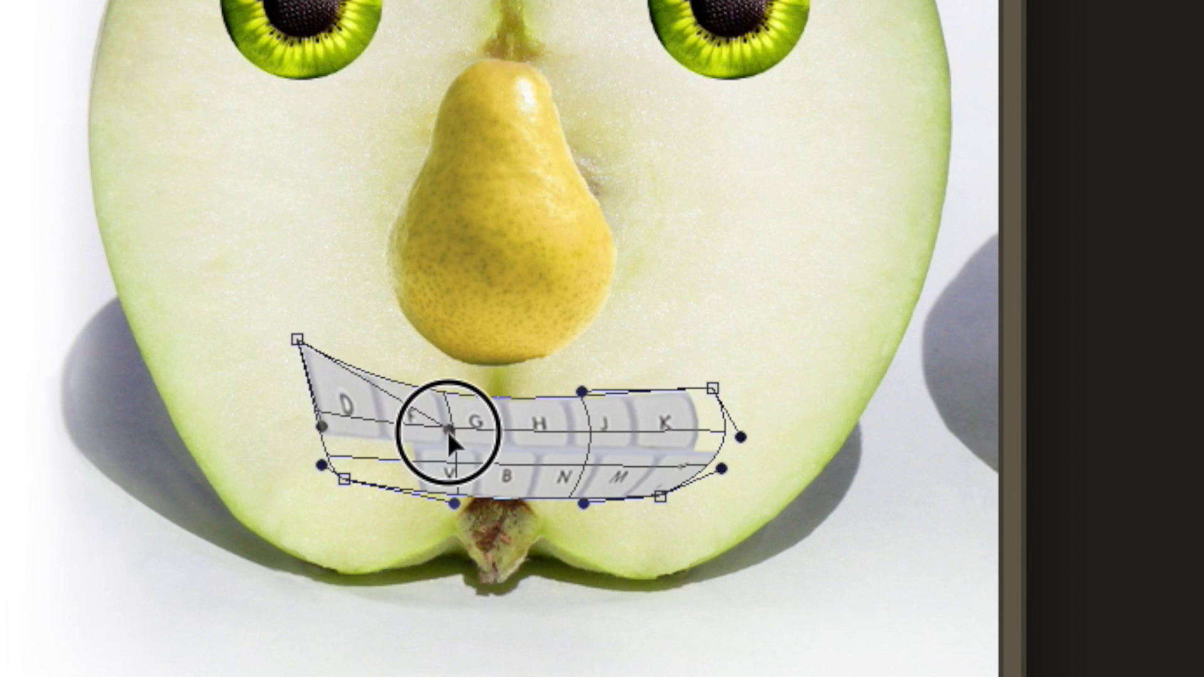
left_click_drag(343, 479, 296, 430)
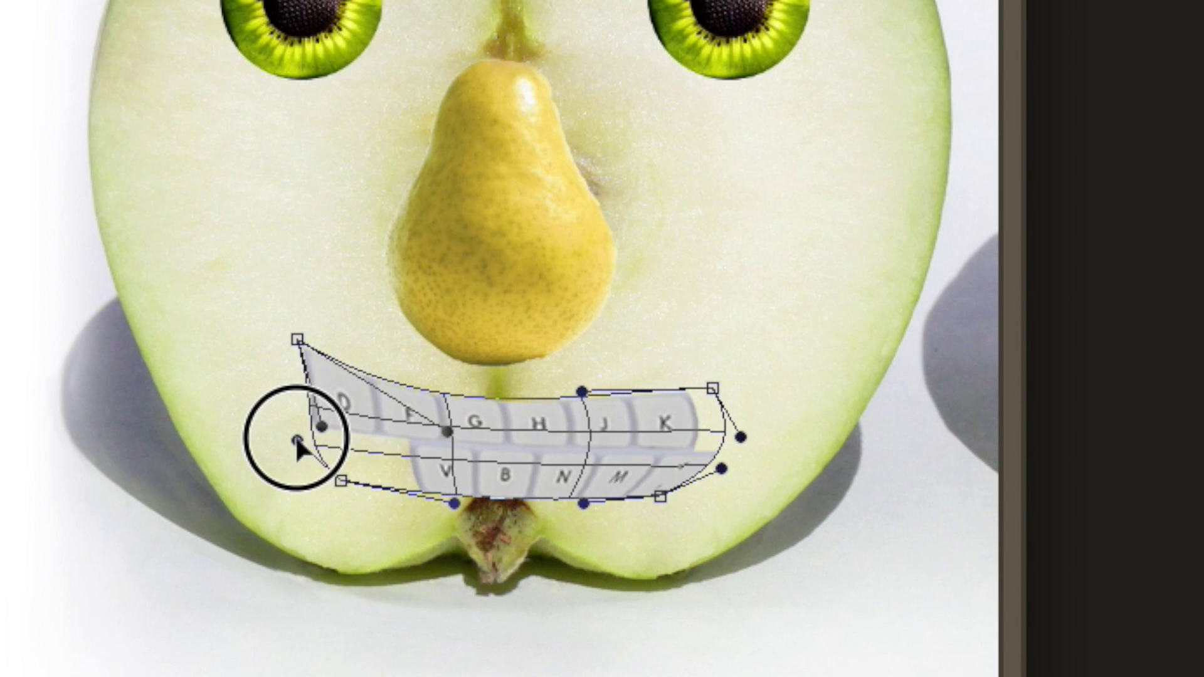
key("Return")
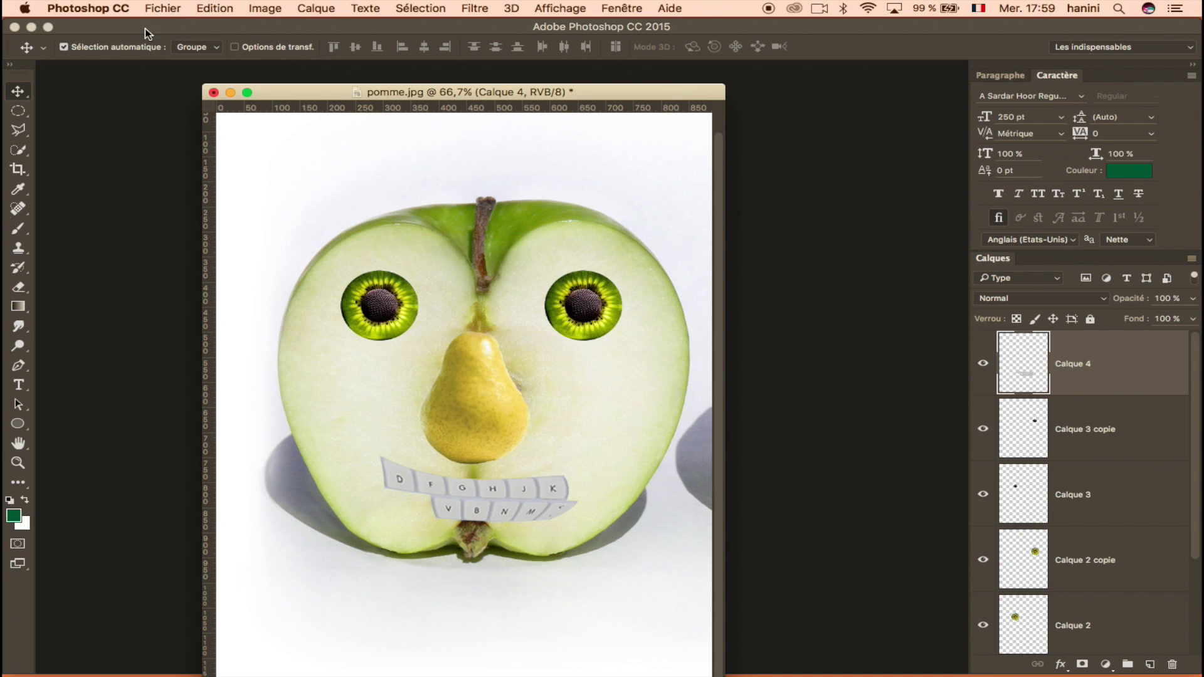
left_click(18, 228)
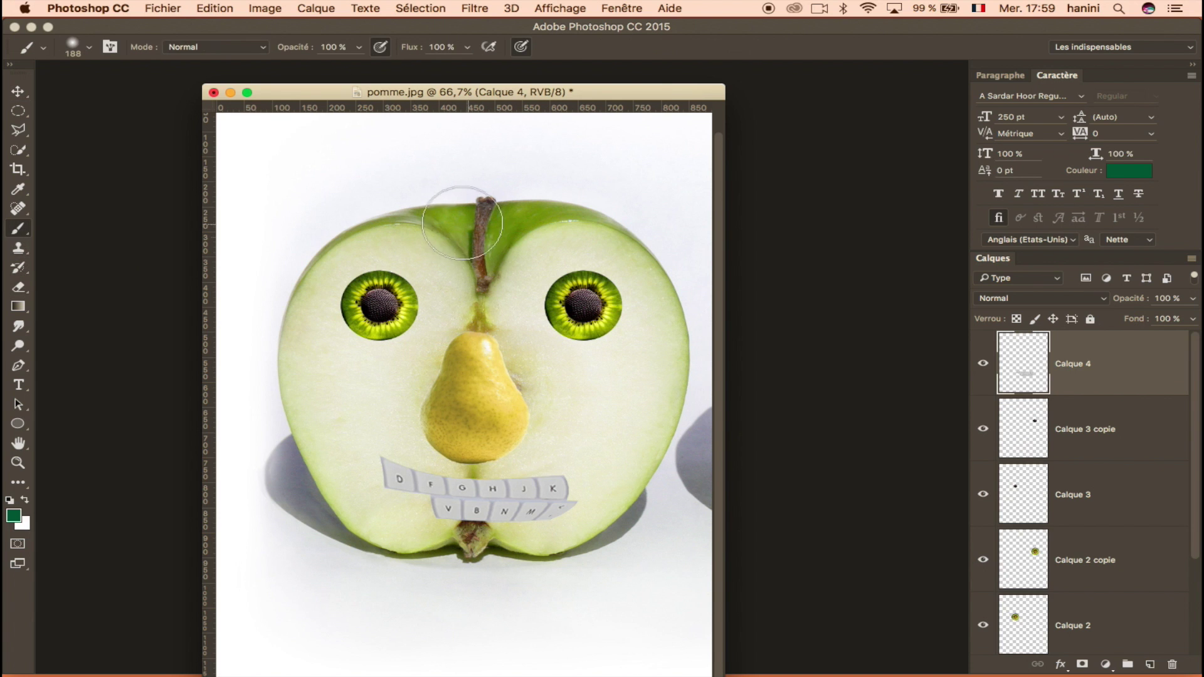
- Choose the 196 px eyelash brush from the canvas brush picker, then switch to Firefox
right_click(429, 220)
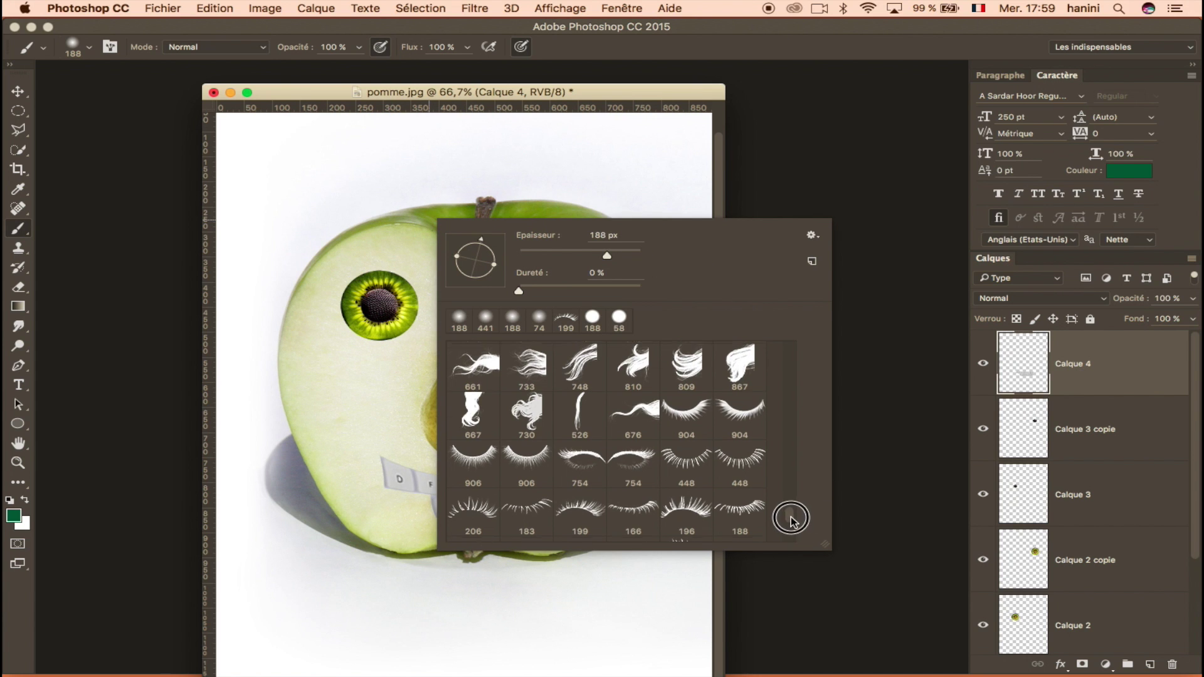
scroll(796, 525, "down", 1)
left_click(686, 455)
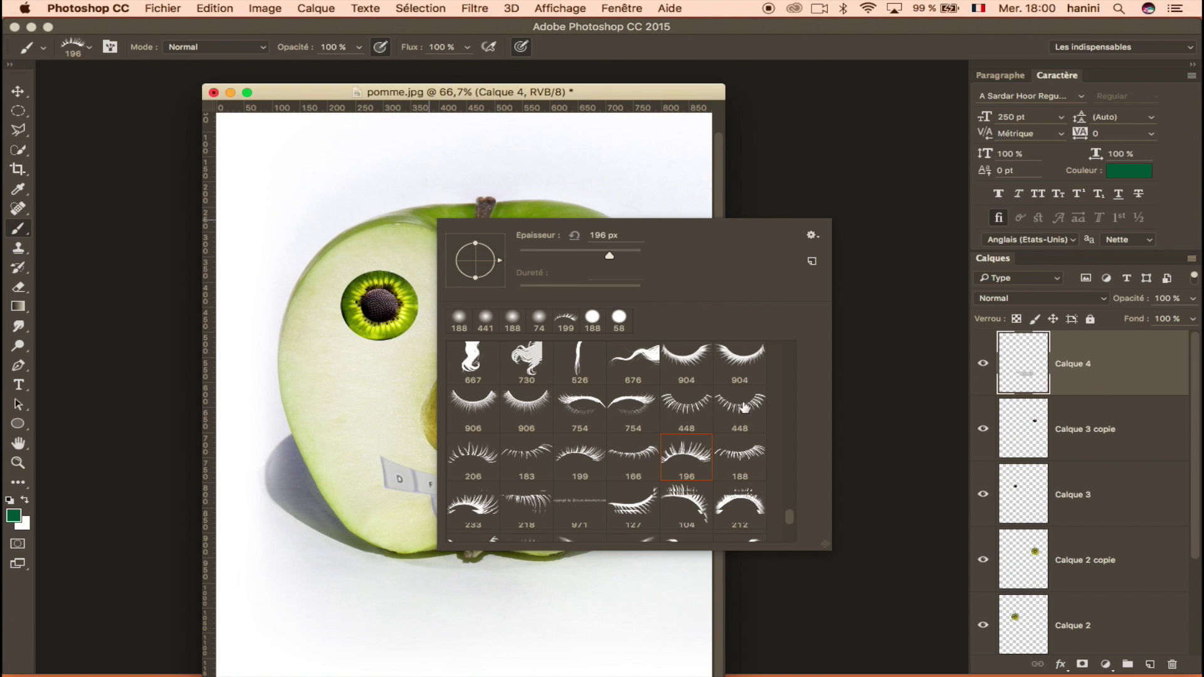
left_click_drag(791, 524, 789, 434)
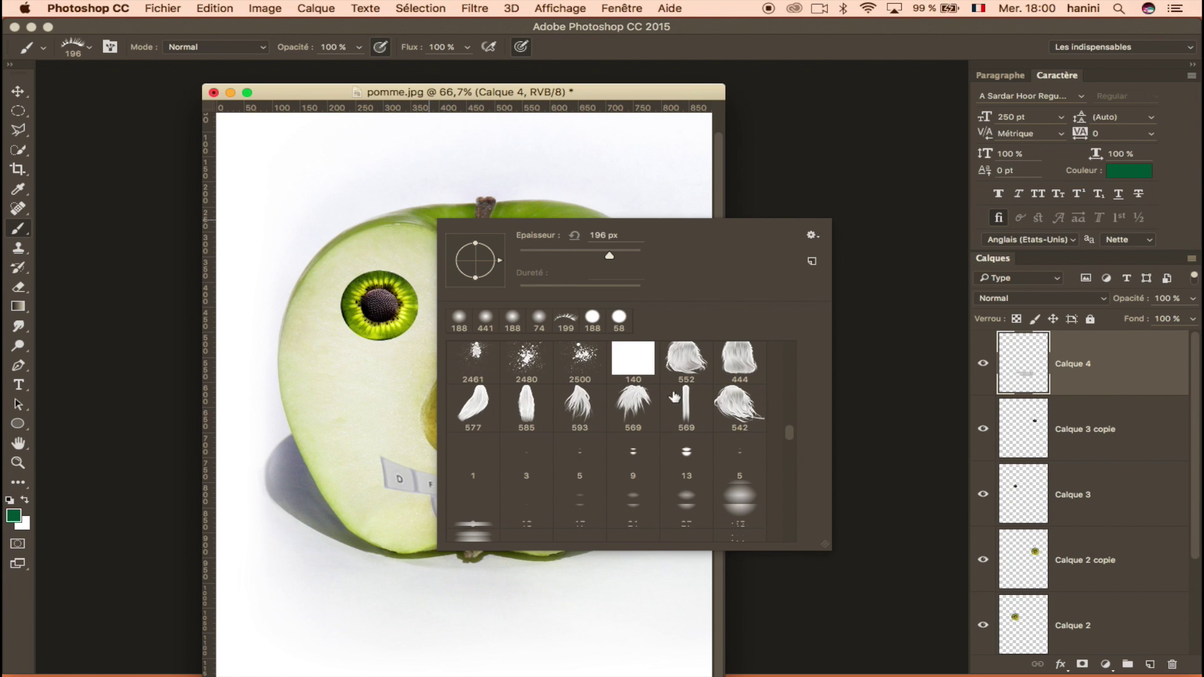
mouse_move(789, 441)
left_mouse_down()
mouse_move(792, 395)
mouse_move(787, 449)
left_mouse_up()
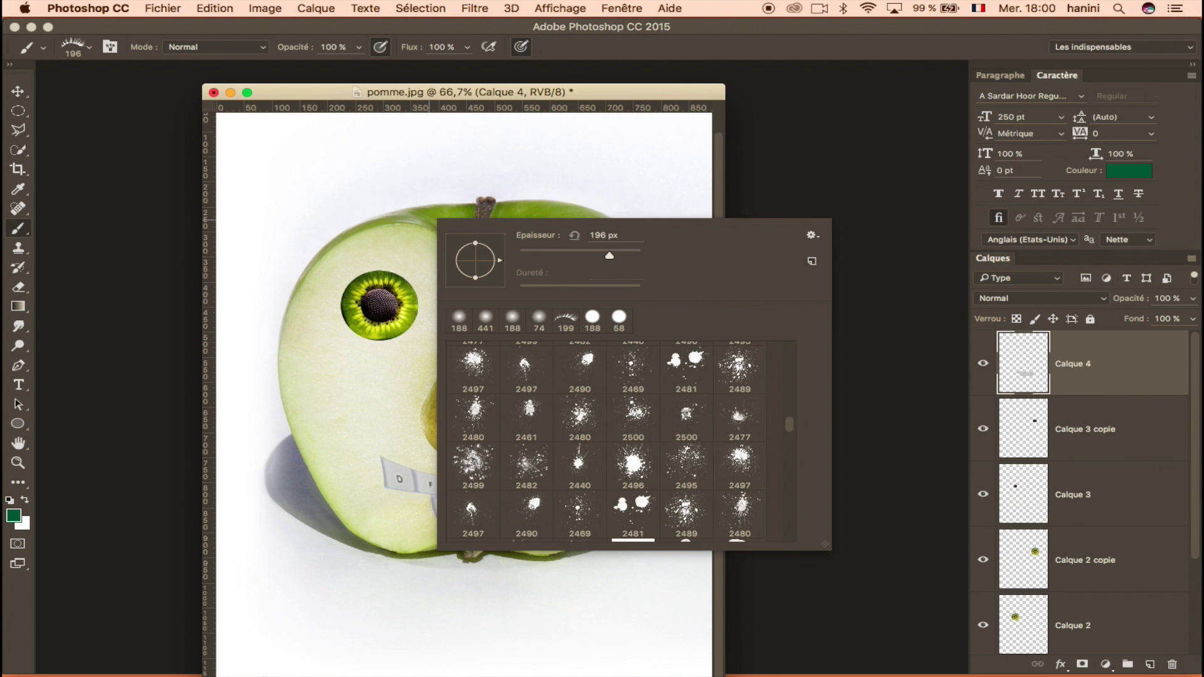
left_click(181, 639)
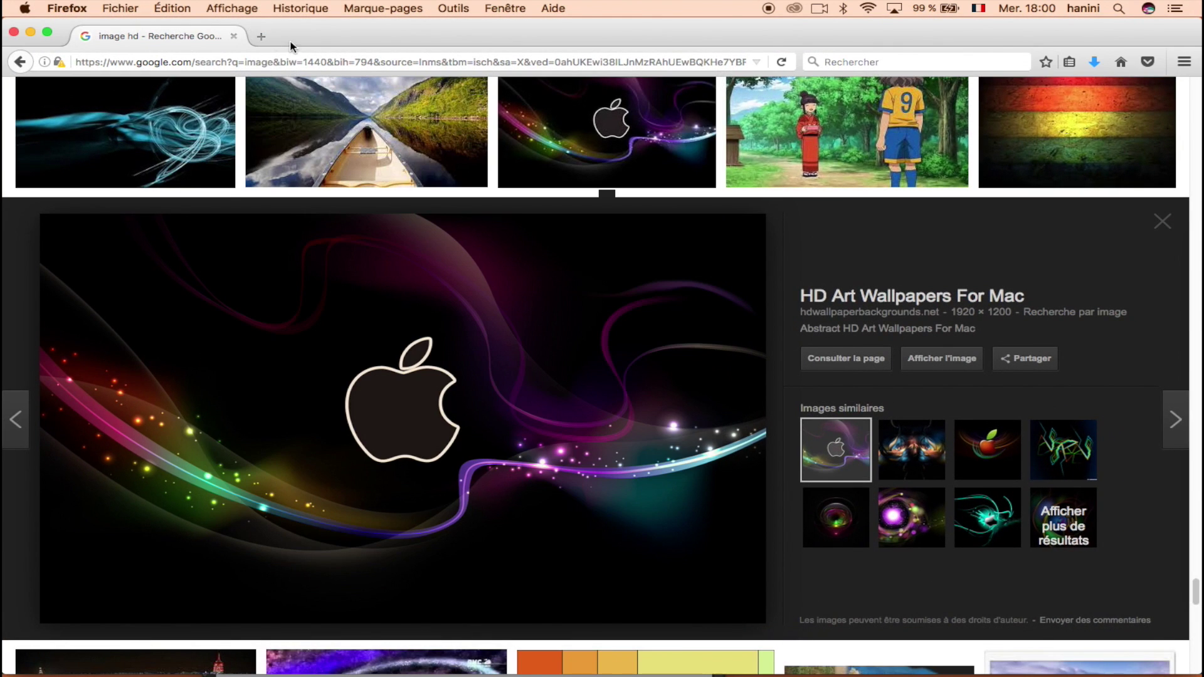
- Search Google for 'brush photoshop' in a new Firefox tab
left_click(261, 35)
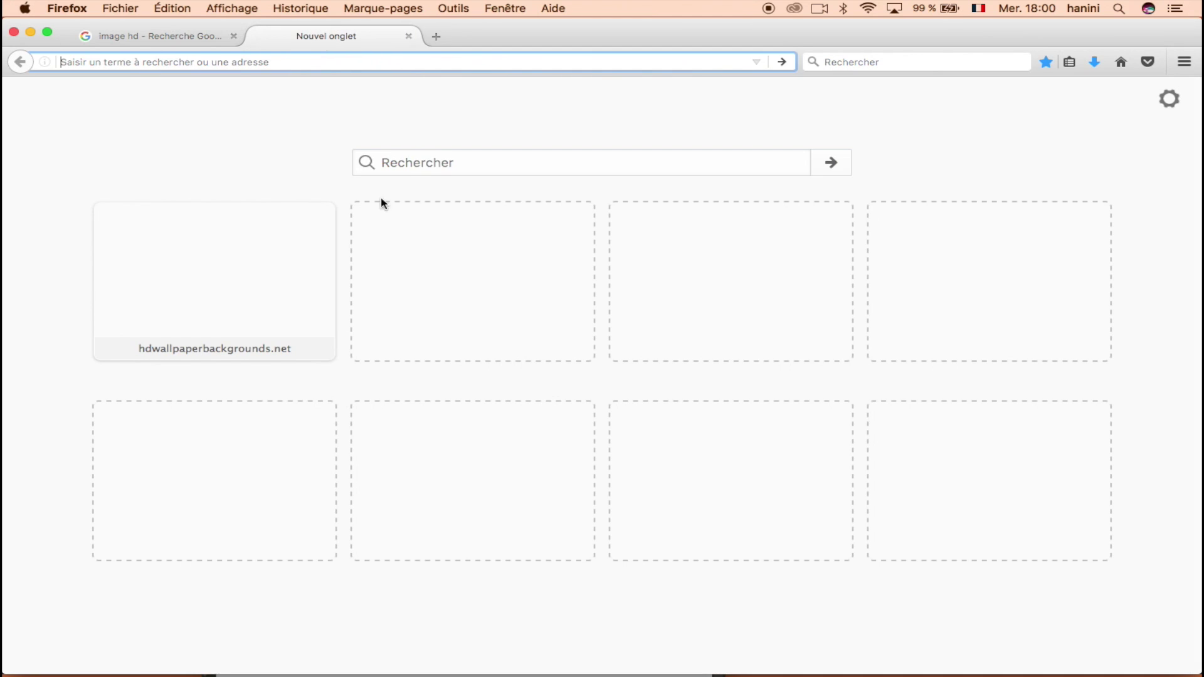
left_click(424, 161)
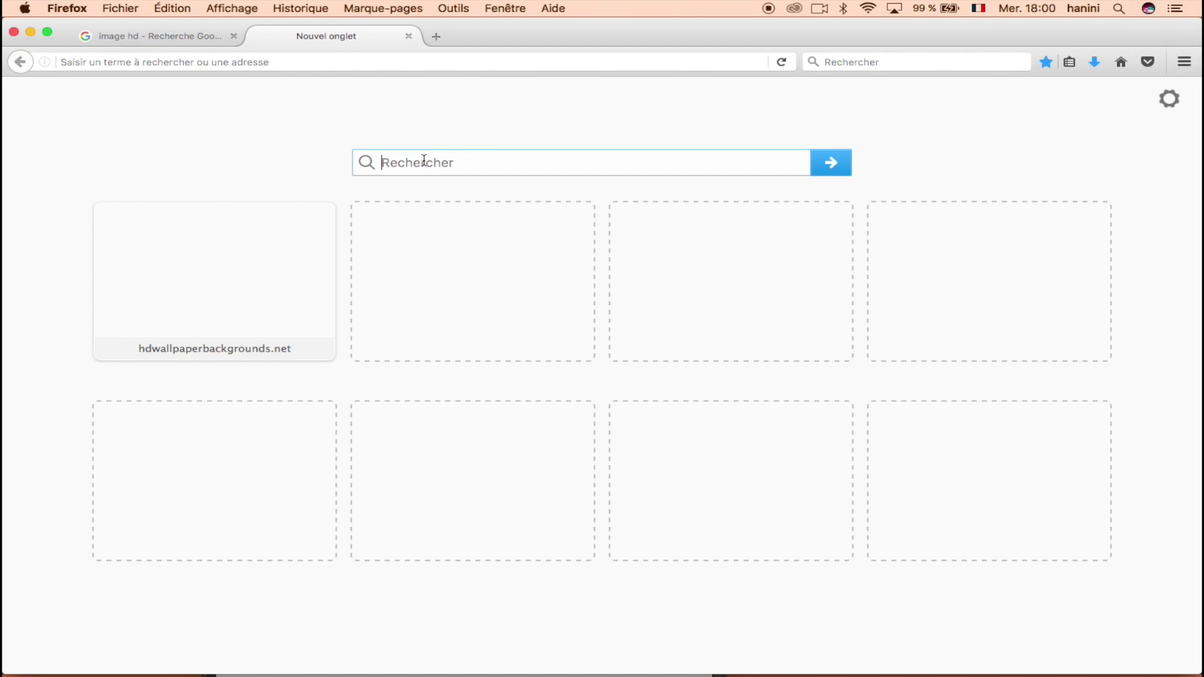
left_click(338, 59)
type("google.com/")
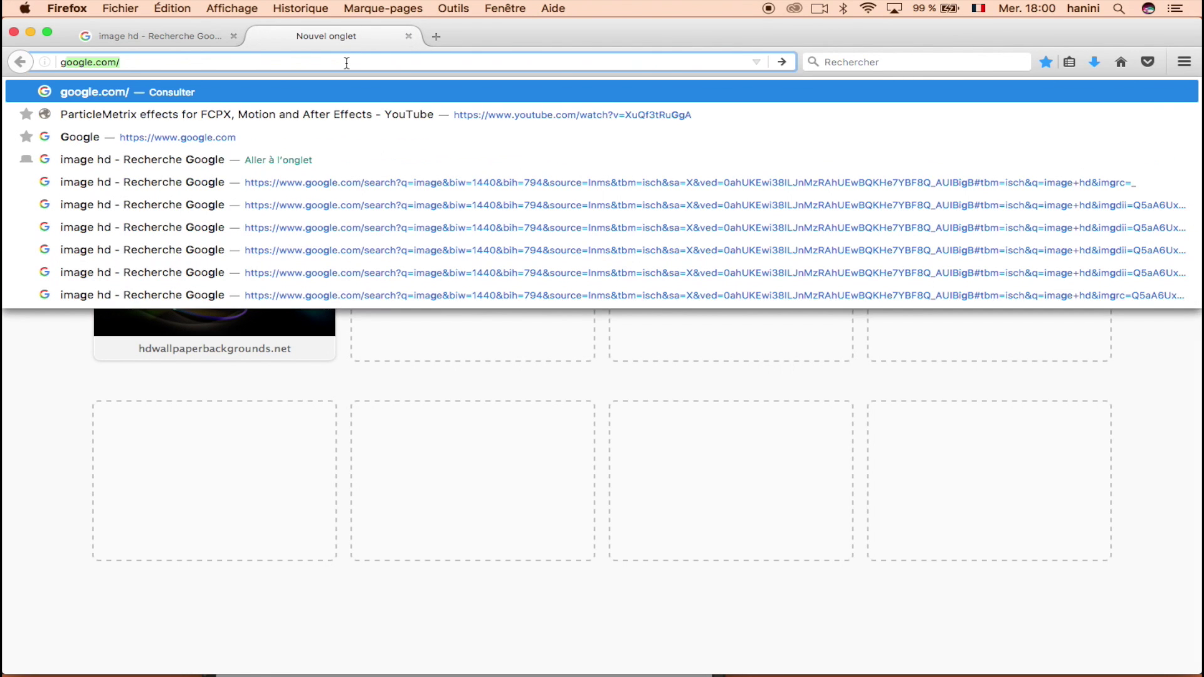
key("Return")
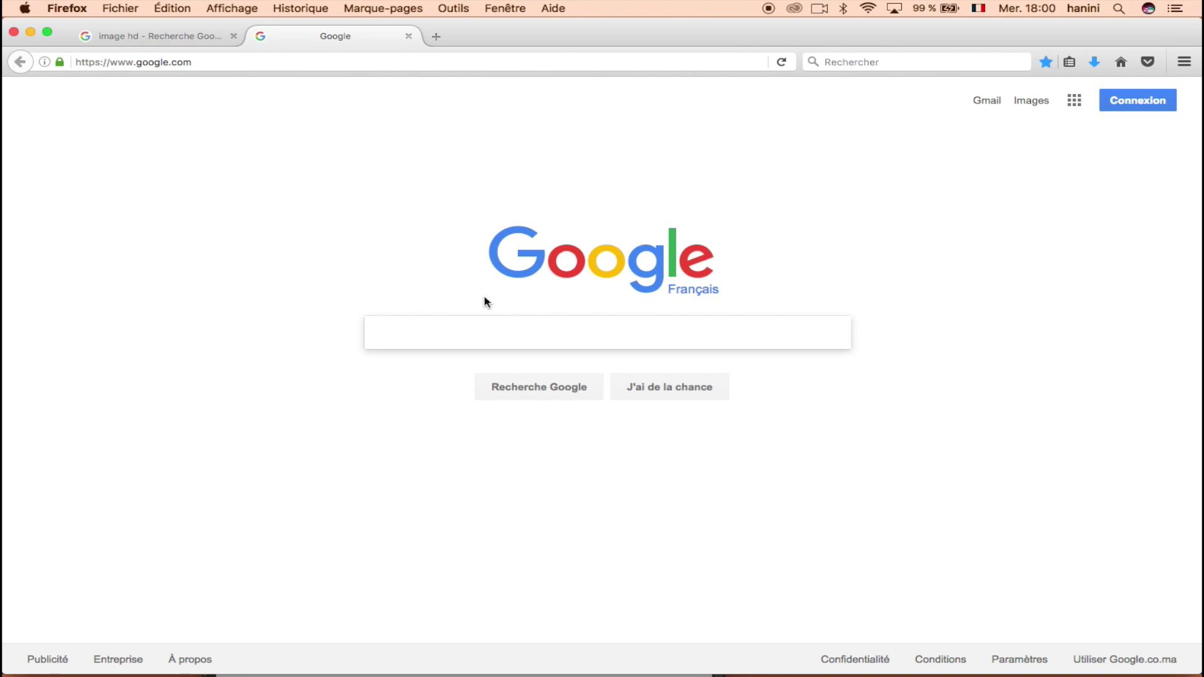
type("brush p")
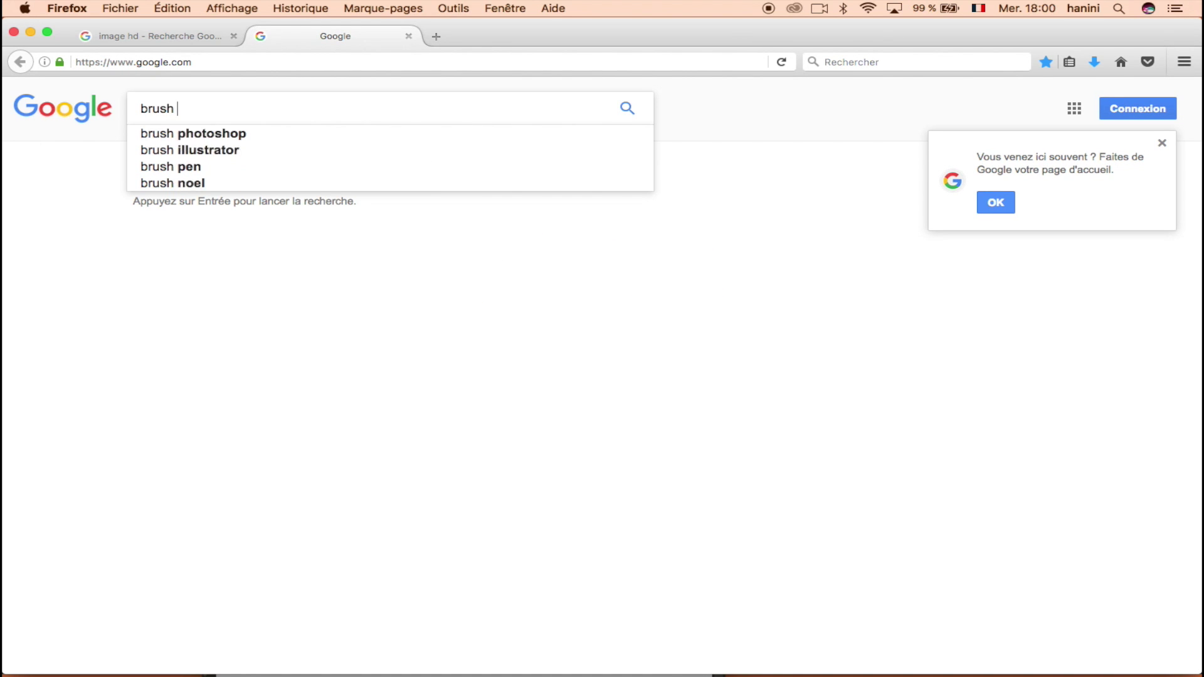
type("hotoshop")
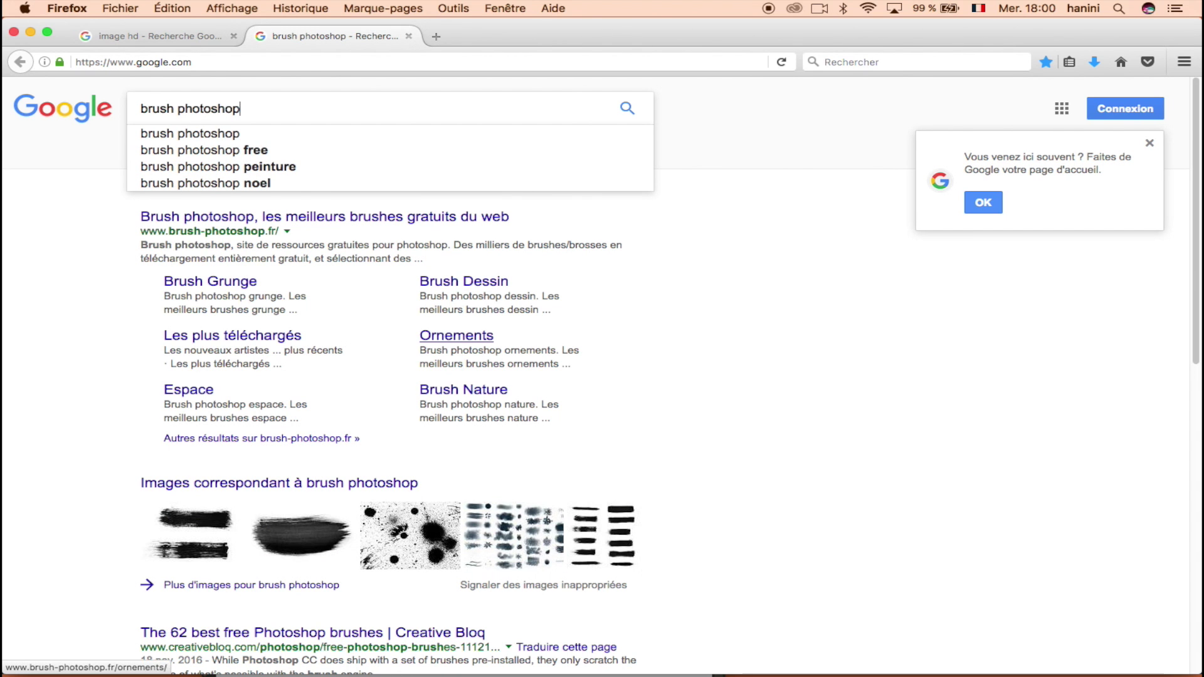
key("Return")
- Open brush-photoshop.fr, scroll through its brush thumbnails, and minimize Firefox
left_click(319, 217)
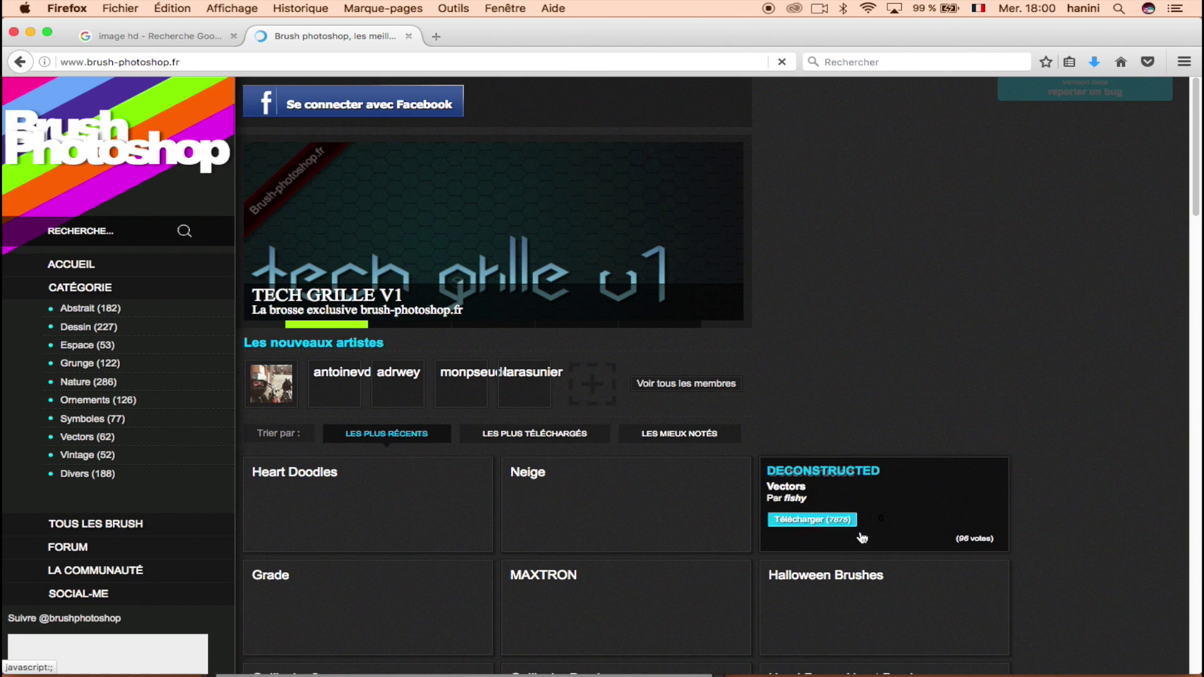
scroll(1194, 162, "down", 3)
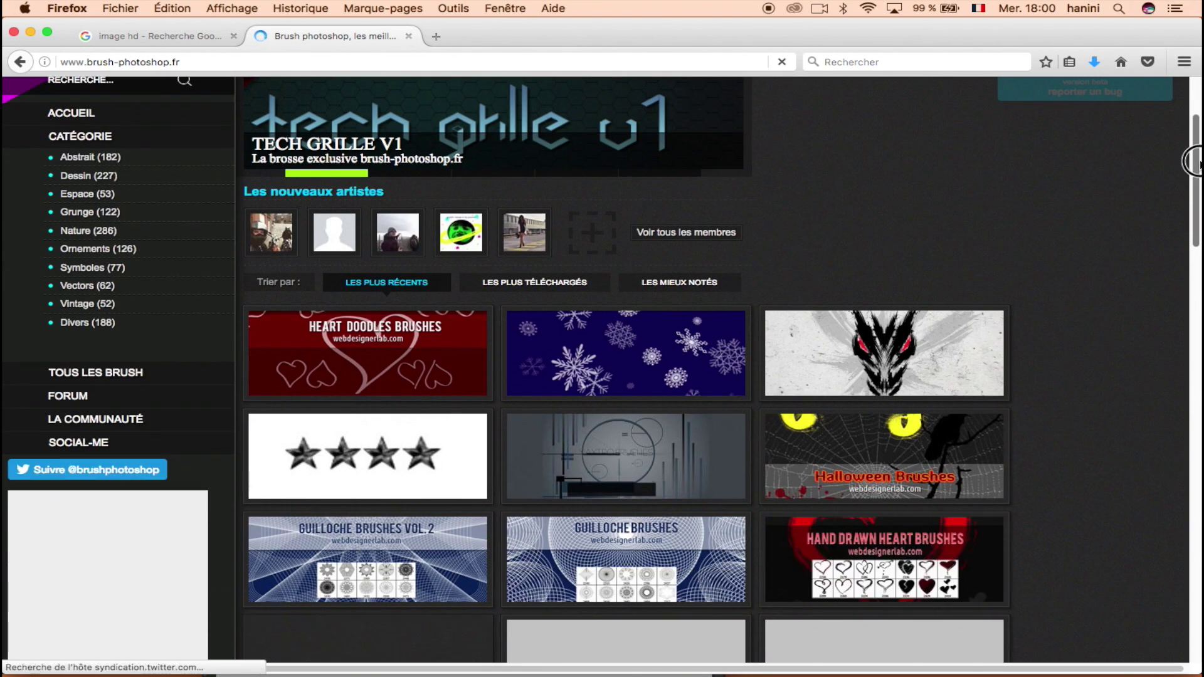
left_click_drag(1195, 161, 1194, 185)
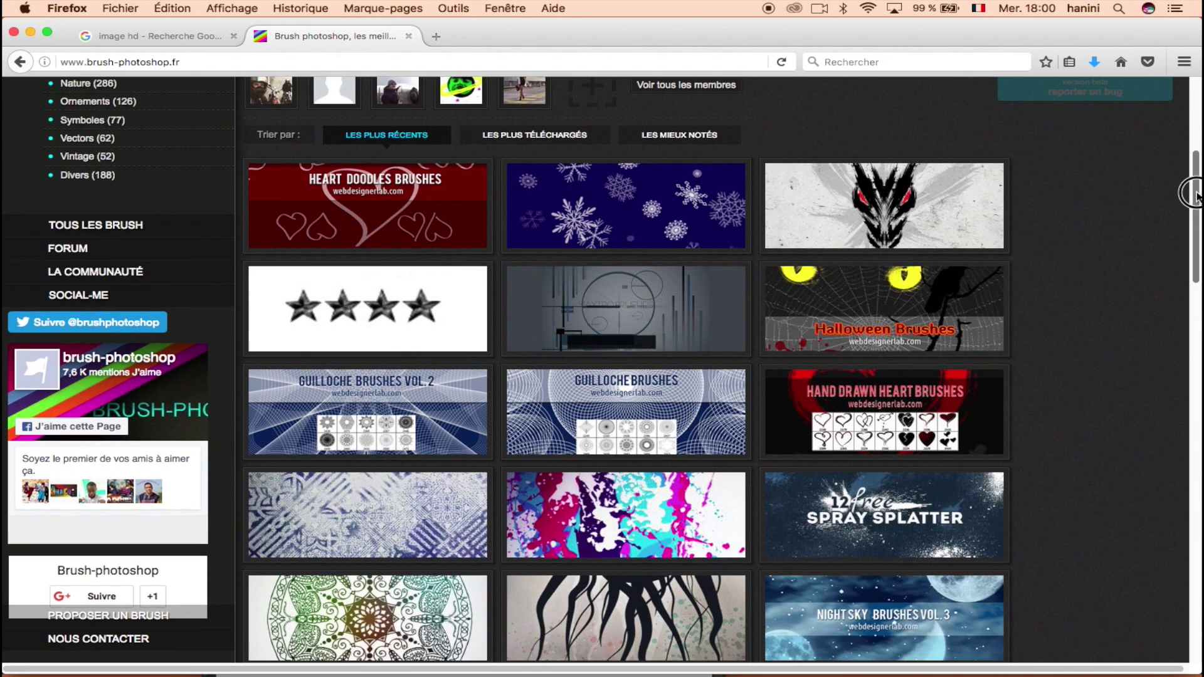
left_click_drag(1194, 185, 1194, 238)
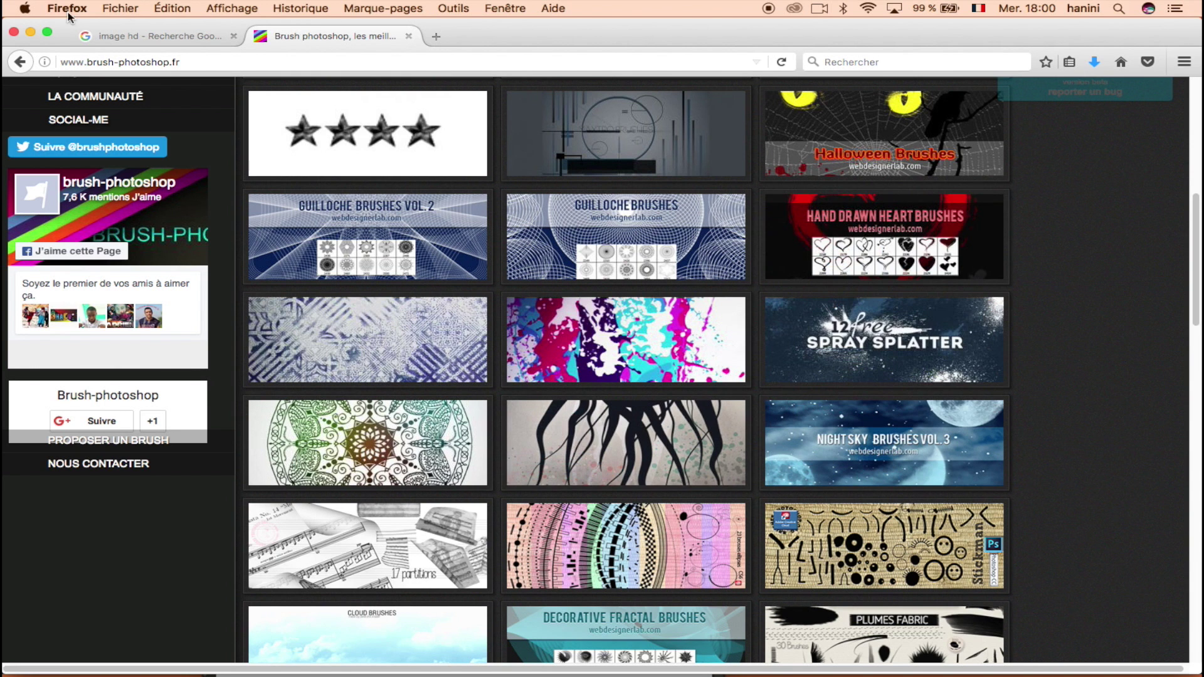
left_click(29, 34)
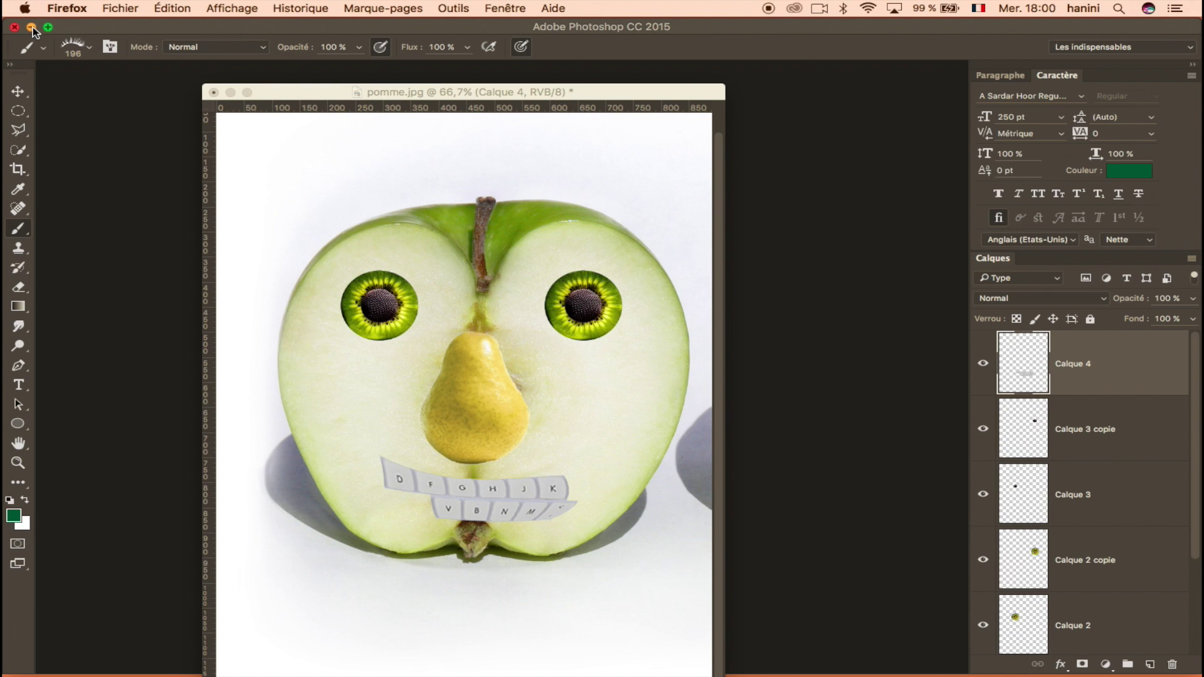
- Set the foreground colour to black 000000 and stamp eyelashes above the left kiwi eye
left_click(90, 48)
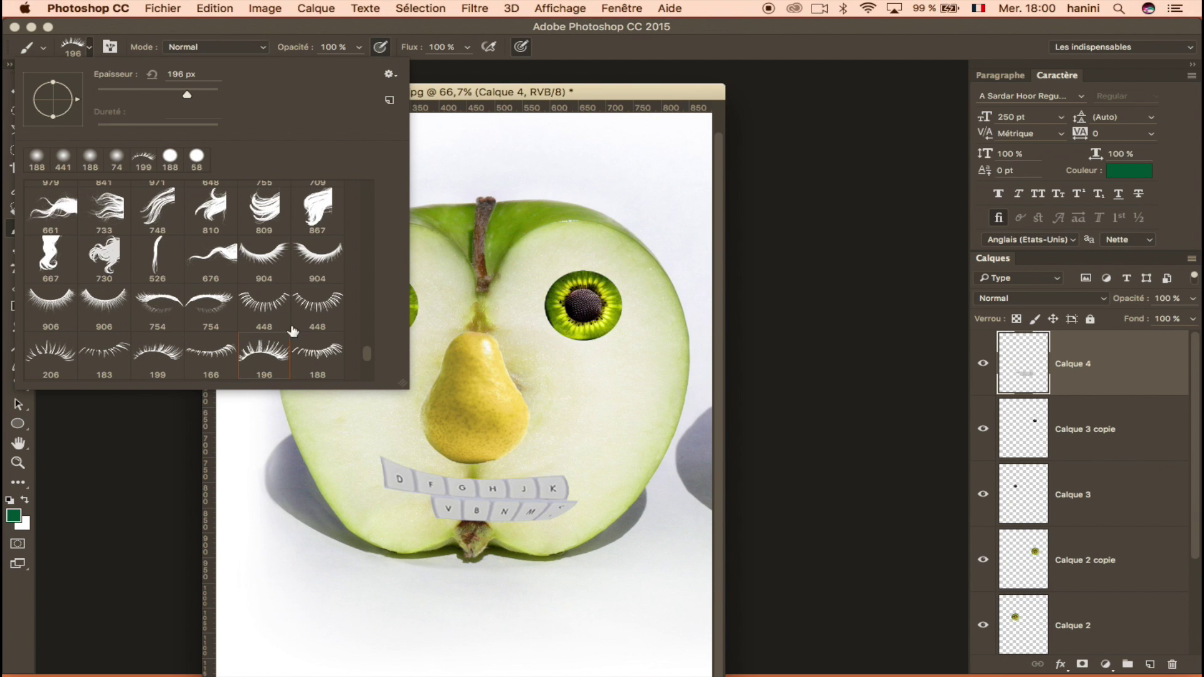
left_click(574, 104)
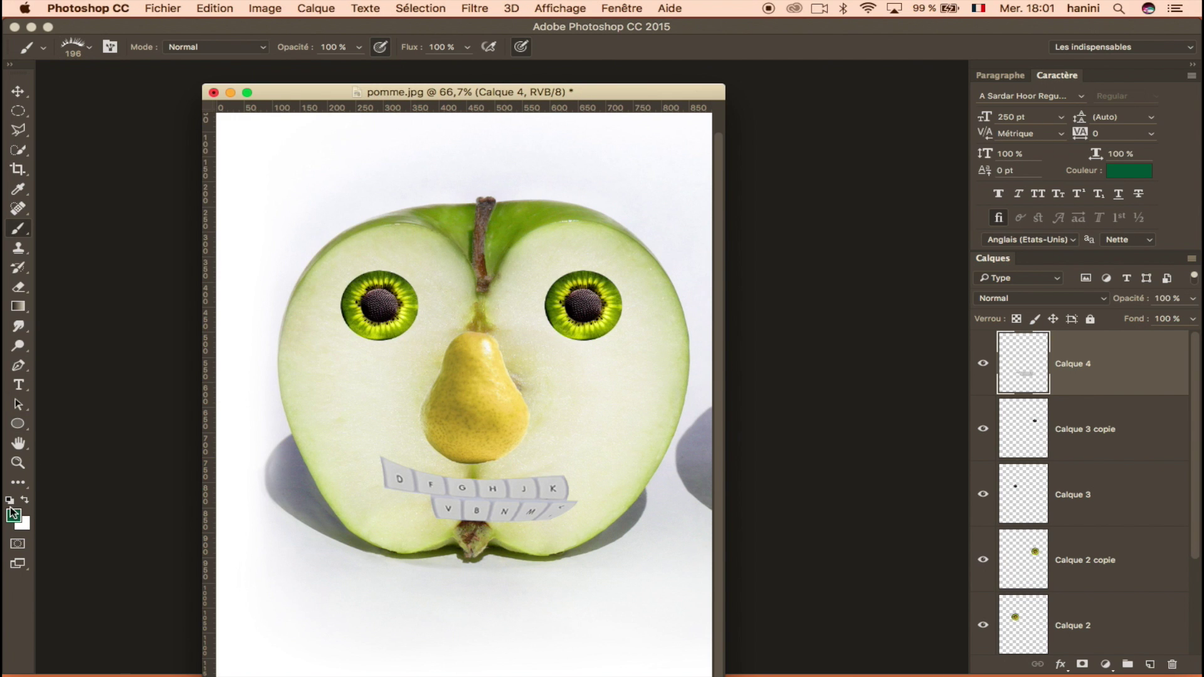
left_click(13, 514)
left_click_drag(694, 365, 597, 380)
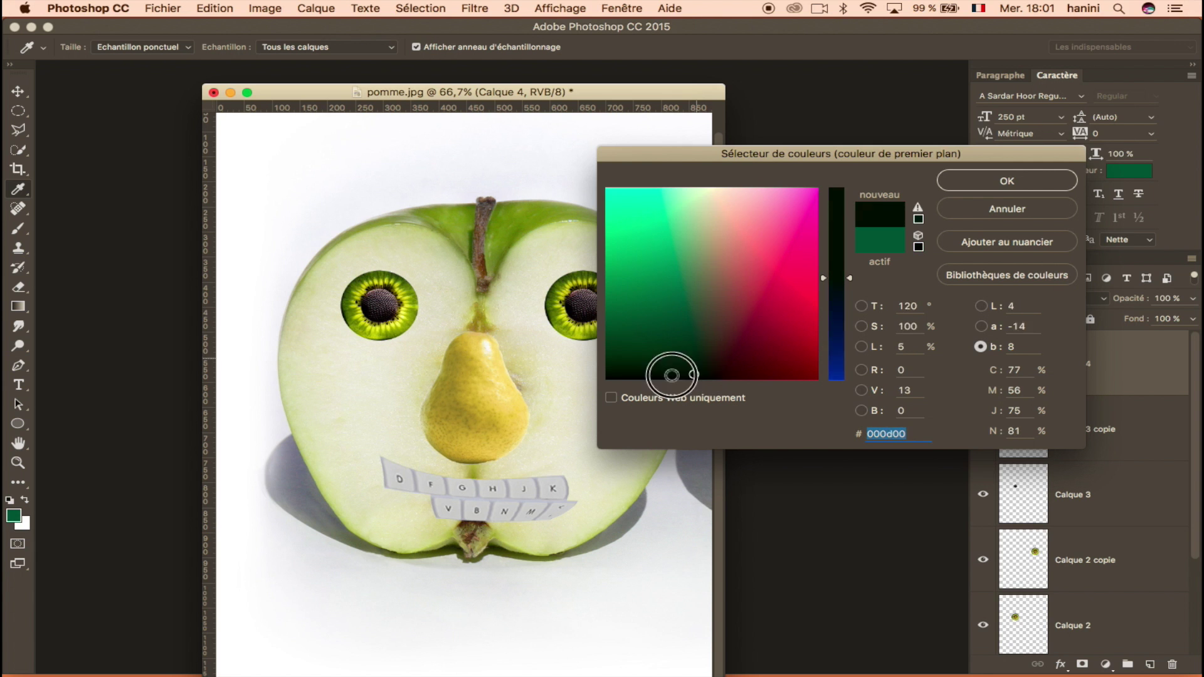
key("Return")
key("b")
left_click(385, 243)
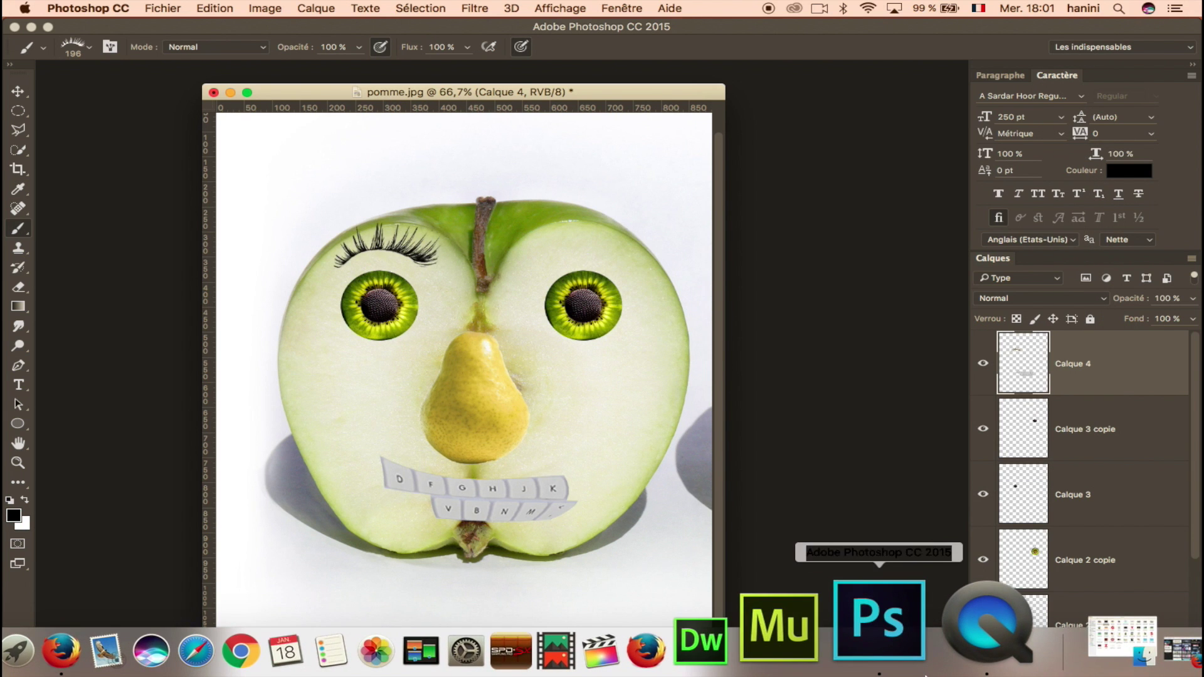
key("ctrl+t")
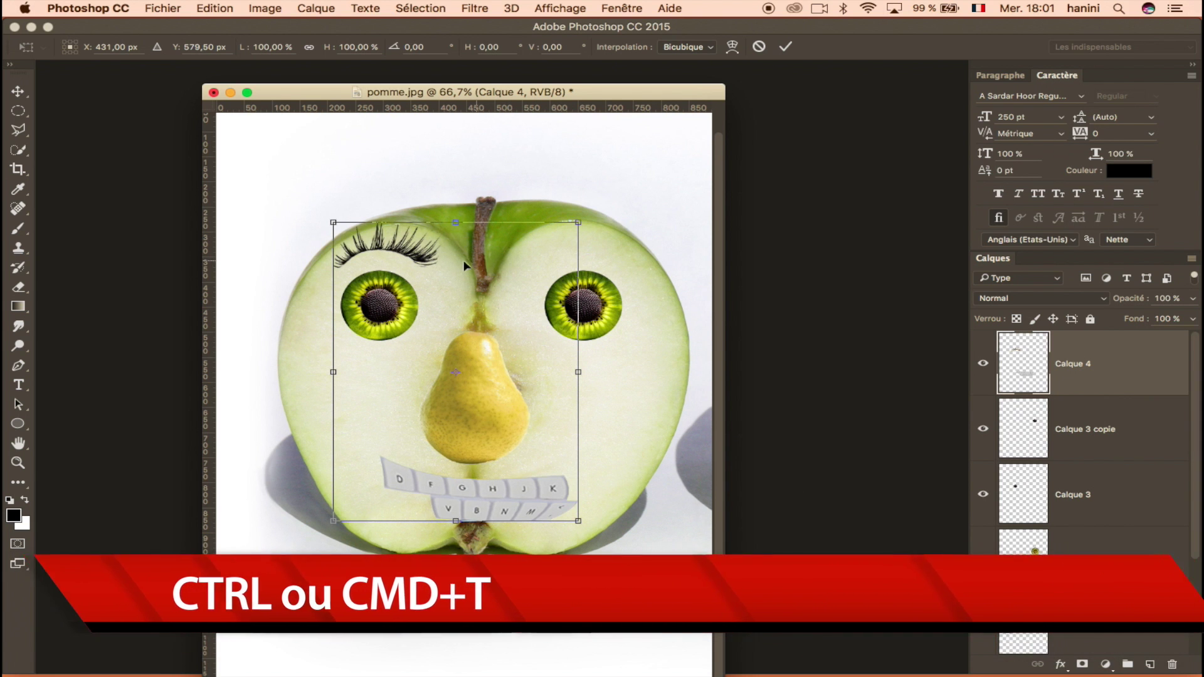
- Narrow the eyelash layer to about 88% width and nudge it into position
left_click_drag(479, 264, 475, 283)
left_click_drag(576, 388, 543, 388)
left_click_drag(439, 293, 450, 303)
key("Left")
key("Left")
key("Left")
key("Up")
key("Up")
key("Up")
key("Up")
key("Up")
key("Up")
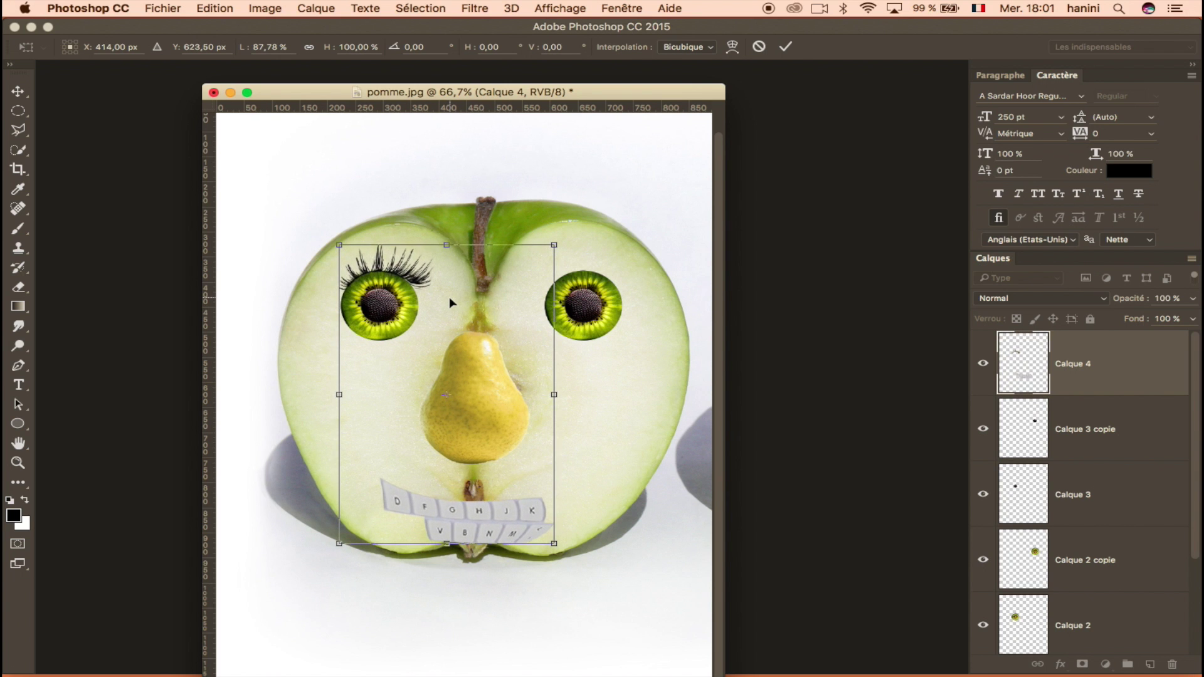
- Warp the lashes so they curl upward along the top of the left kiwi eye
right_click(469, 356)
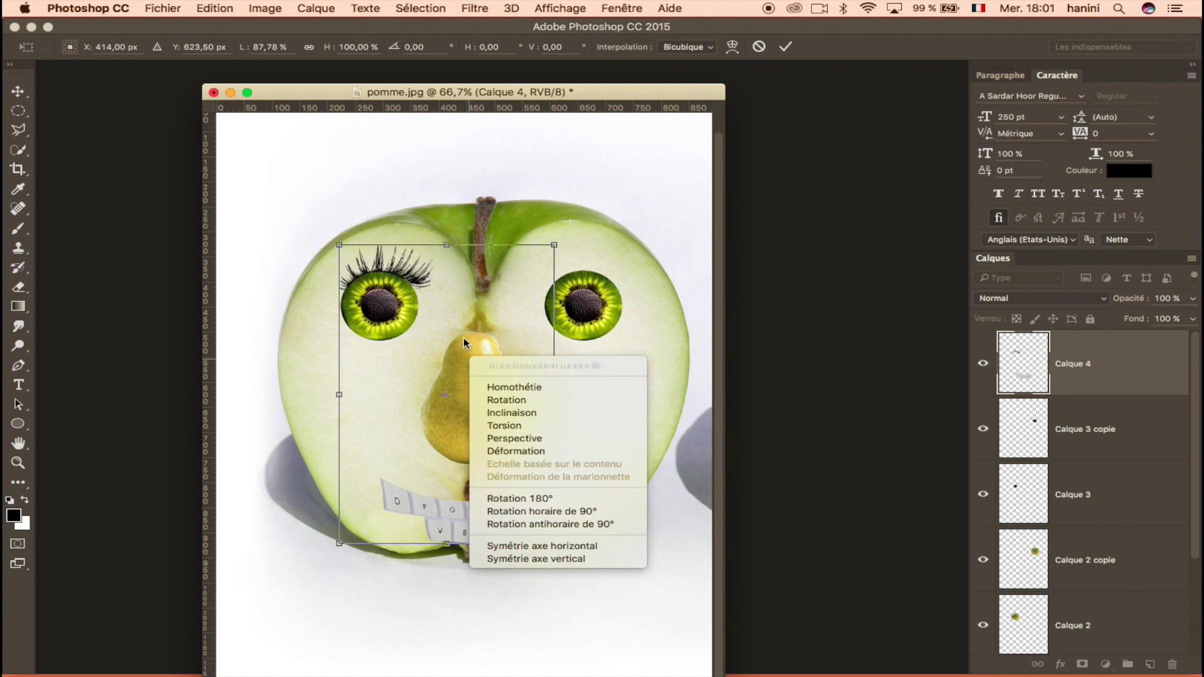
left_click(515, 450)
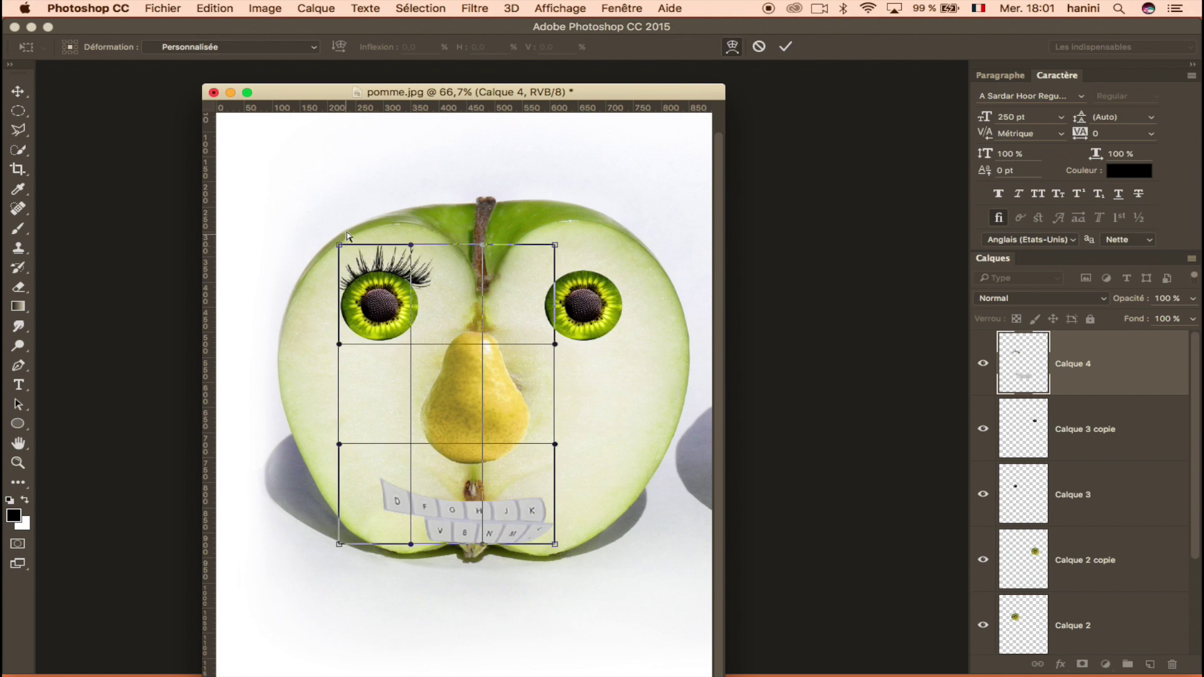
mouse_move(373, 256)
left_mouse_down()
mouse_move(375, 203)
mouse_move(378, 285)
left_mouse_up()
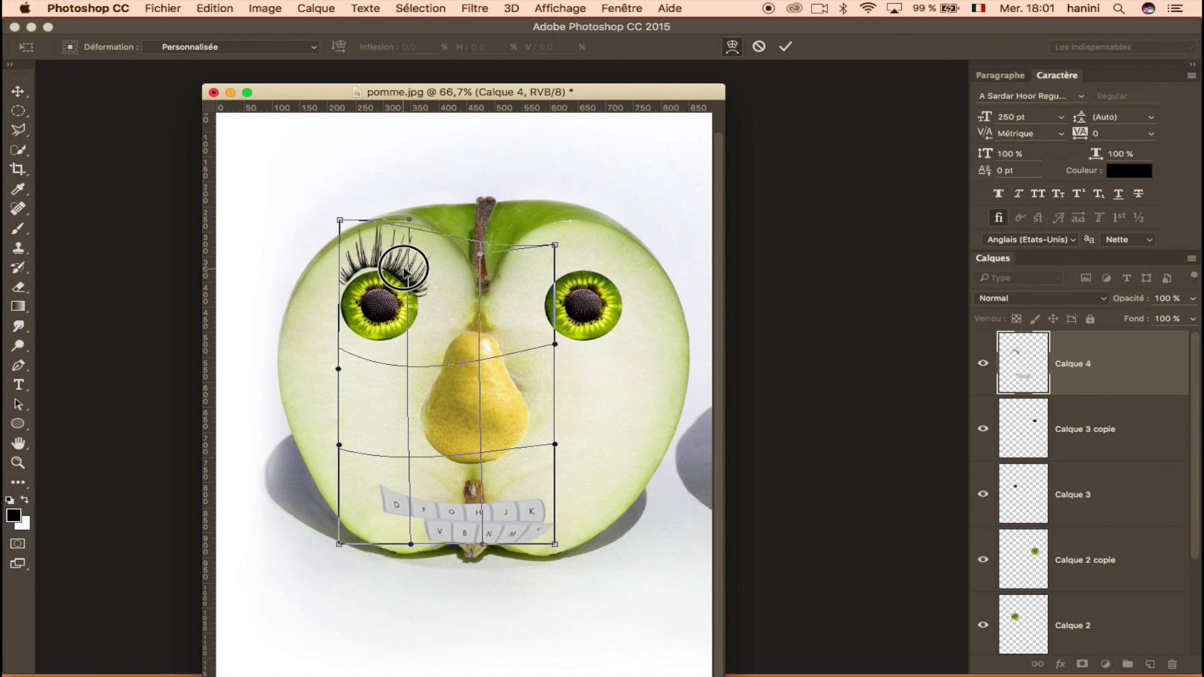
left_click_drag(401, 275, 407, 268)
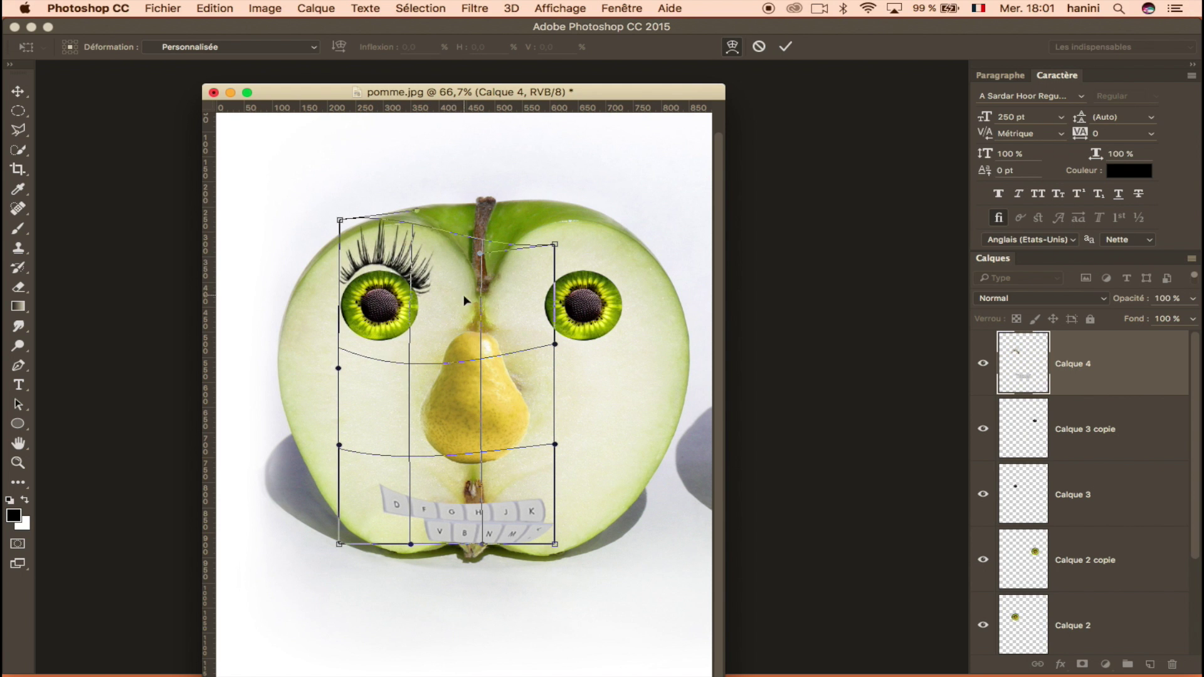
key("Return")
left_click(18, 91)
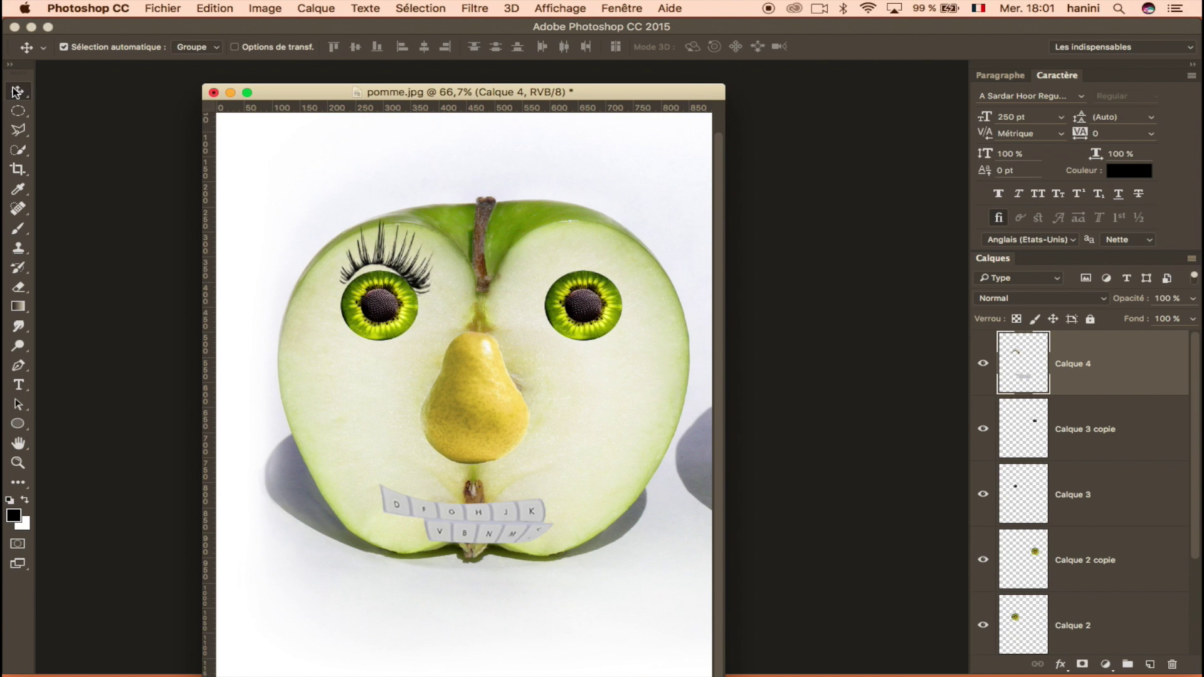
- Lower the lashes just above the left eye, then duplicate them rightward as Calque 4 copie
left_click_drag(409, 270, 410, 270)
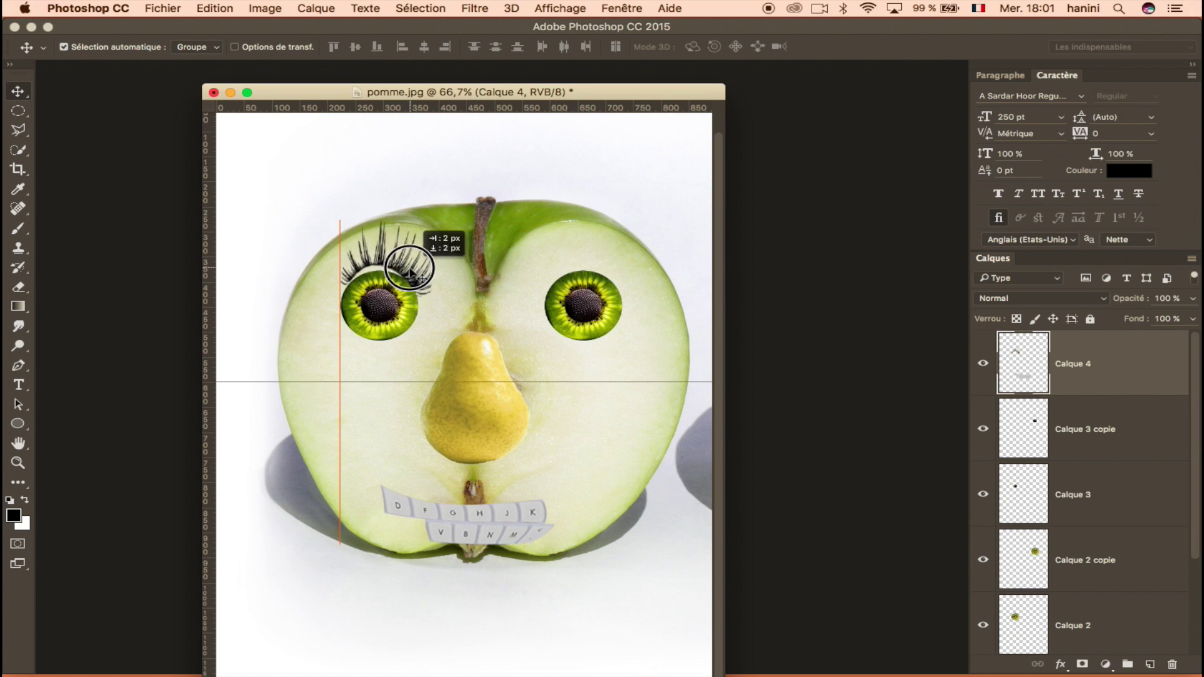
left_click_drag(410, 271, 411, 278)
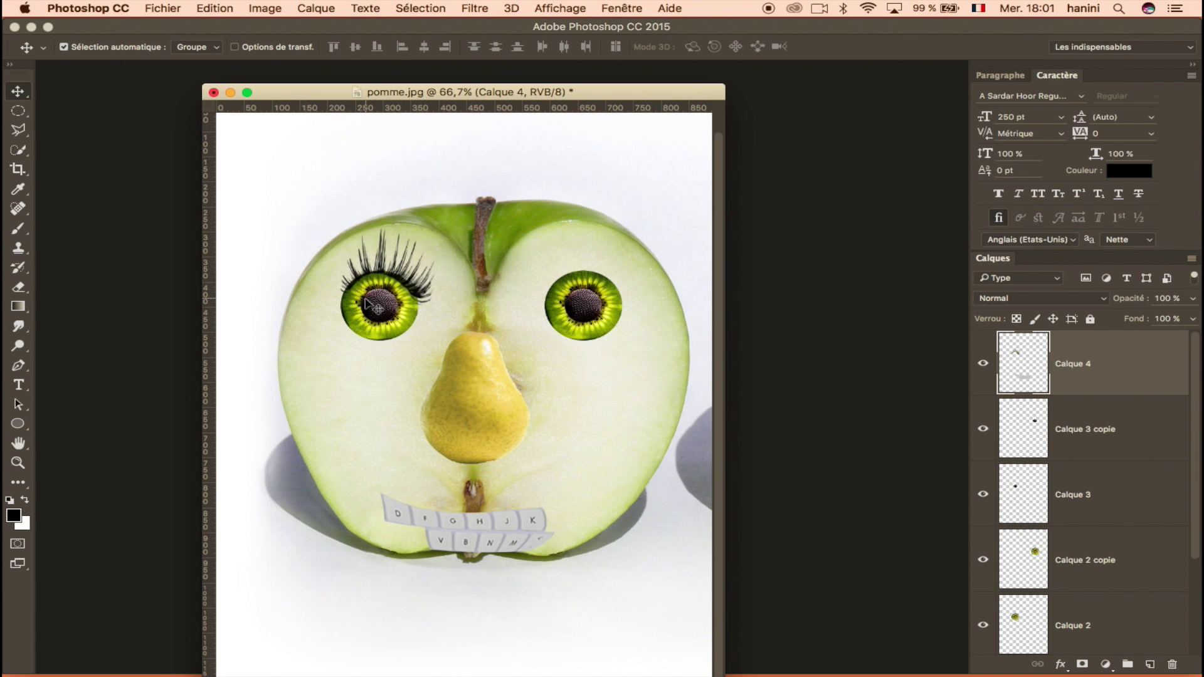
left_click_drag(399, 276, 603, 249)
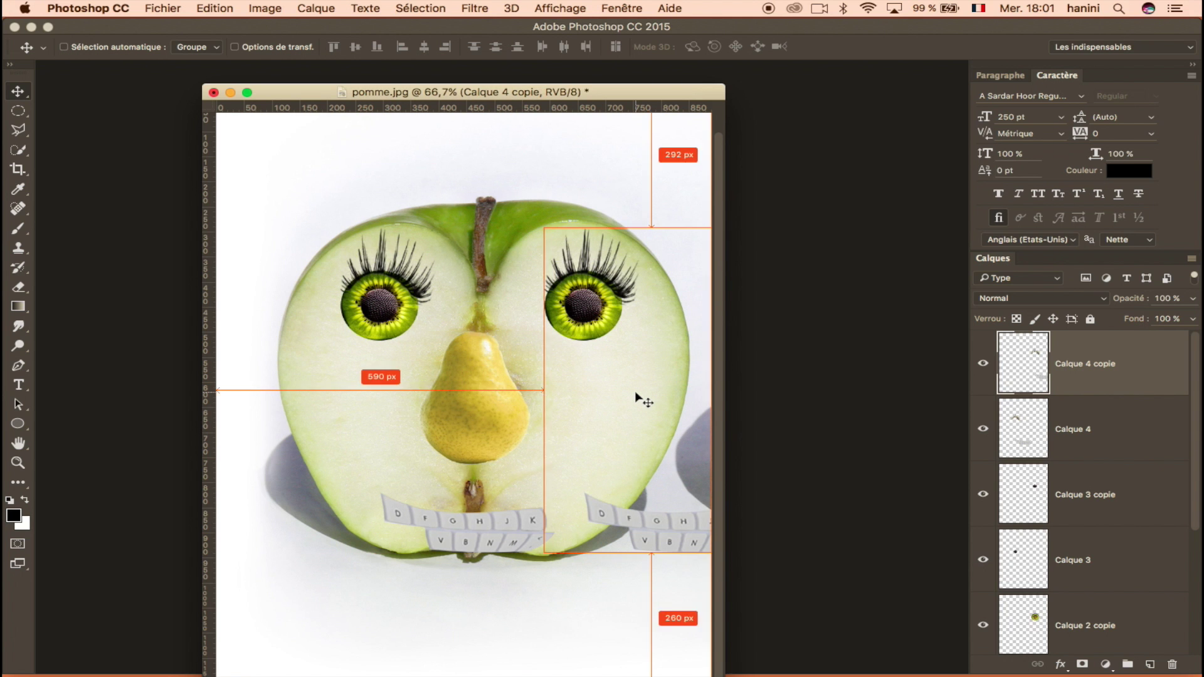
- Flip the Calque 4 copie lashes horizontally and move them over the right eye
key("super+t")
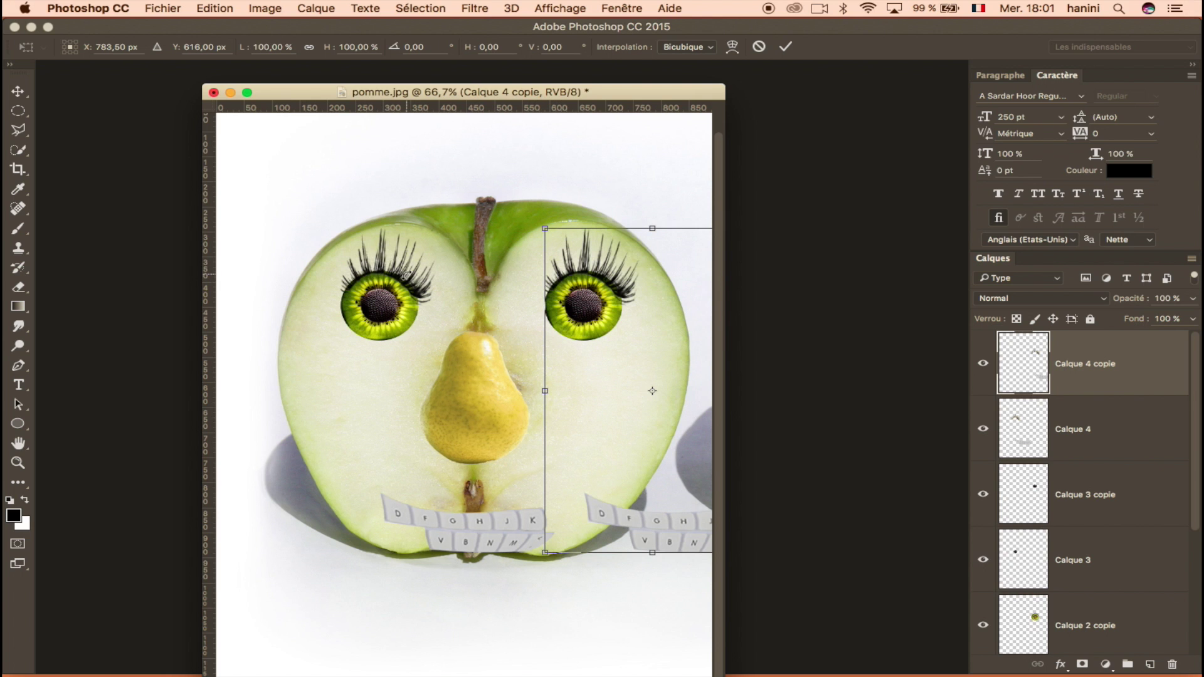
right_click(616, 306)
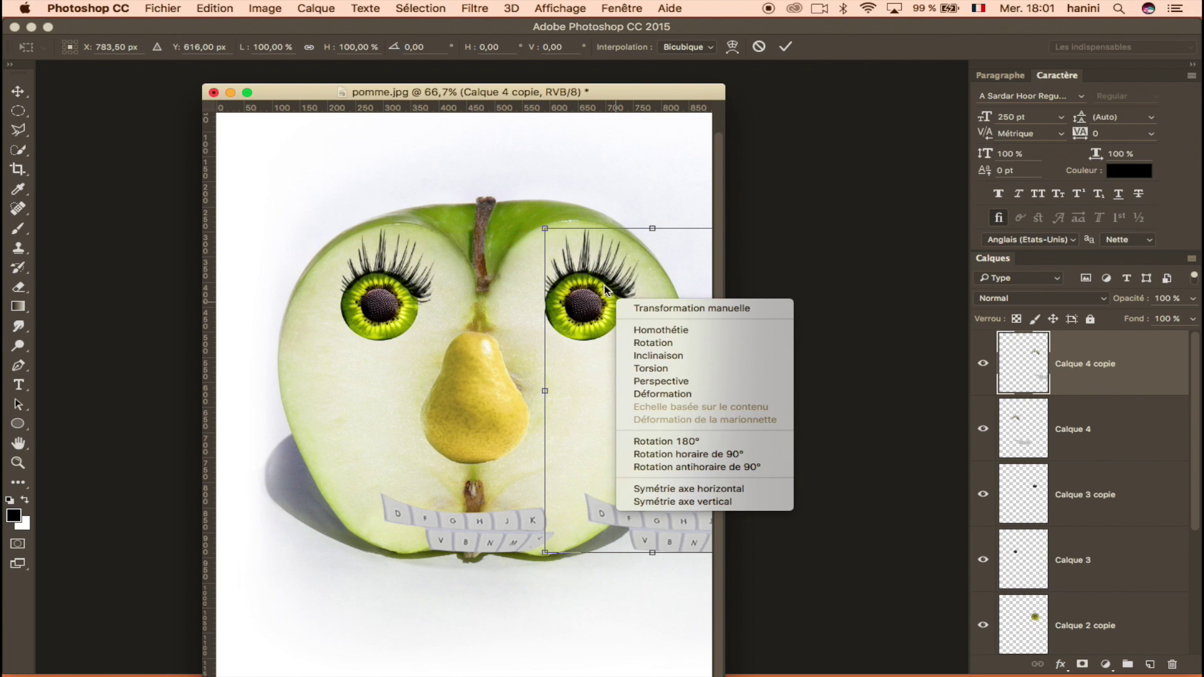
left_click(708, 487)
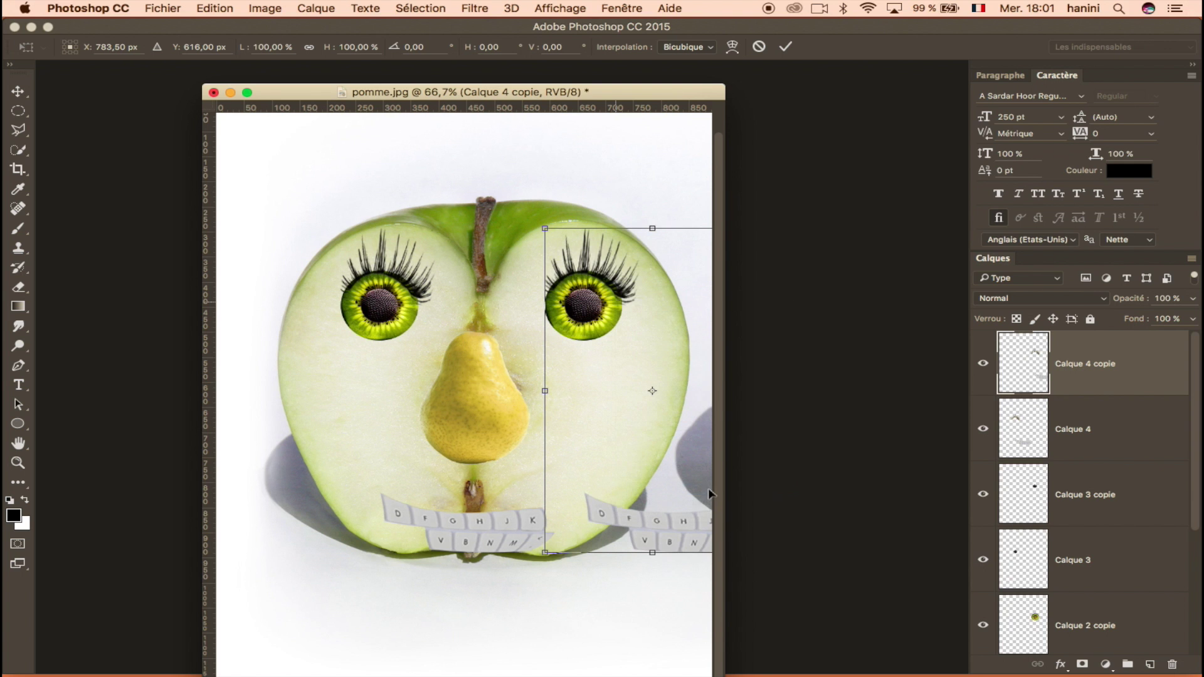
double_click(623, 341)
mouse_move(685, 269)
left_mouse_down()
mouse_move(578, 283)
mouse_move(534, 274)
left_mouse_up()
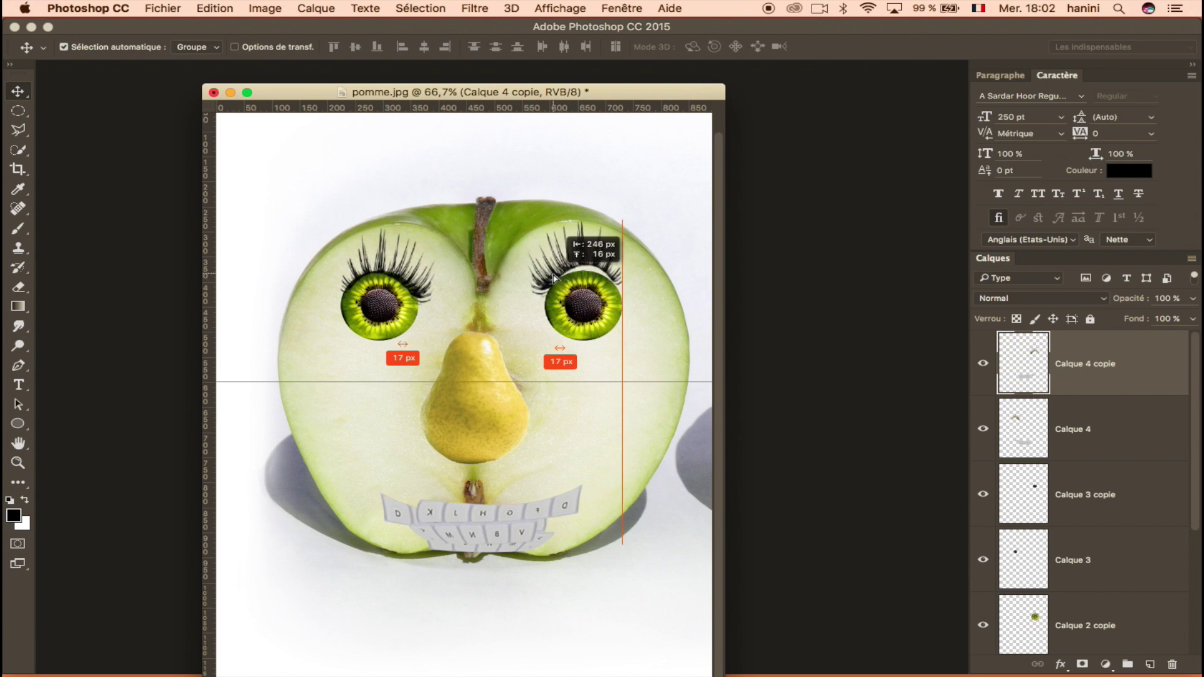
- Tilt the copied lashes about 8° clockwise, then lower the Calque 4 keyboard mouth about 10 px
key("ctrl+t")
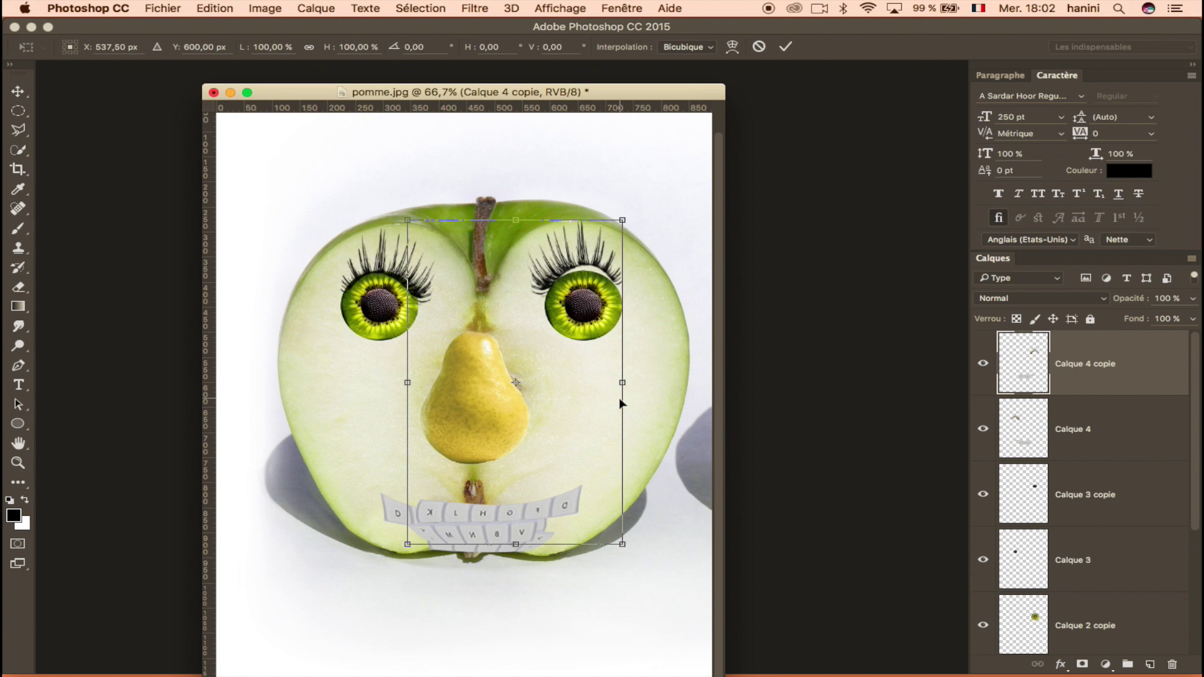
left_click_drag(652, 217, 663, 244)
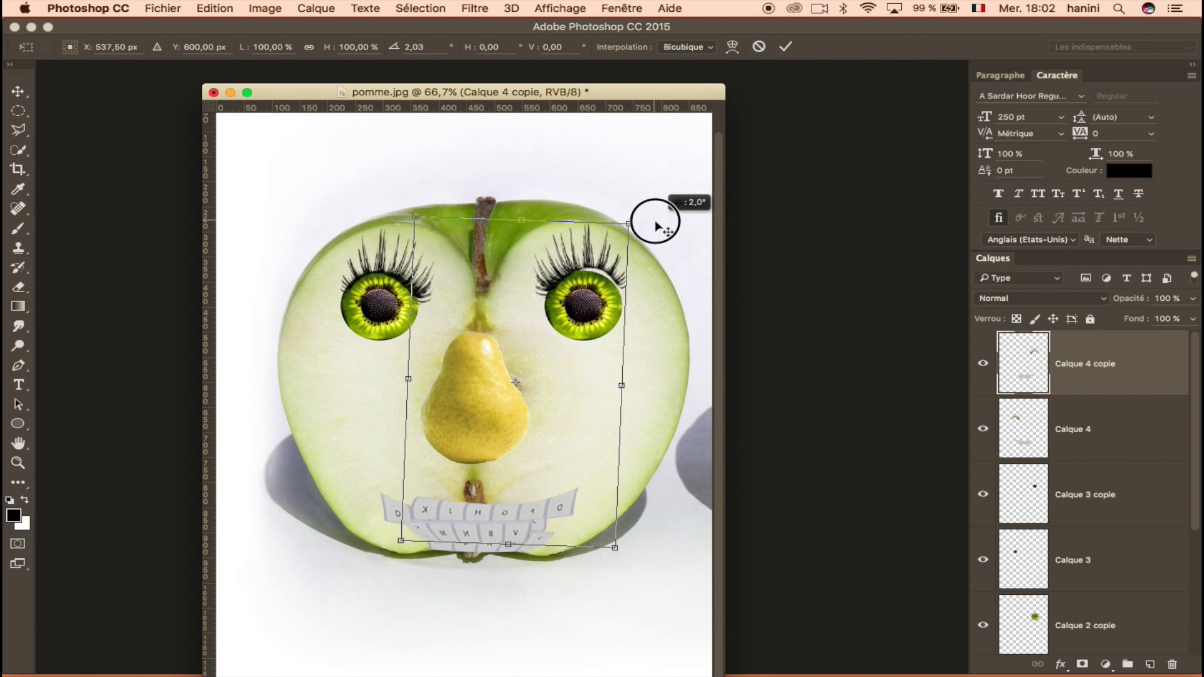
left_click_drag(497, 296, 482, 290)
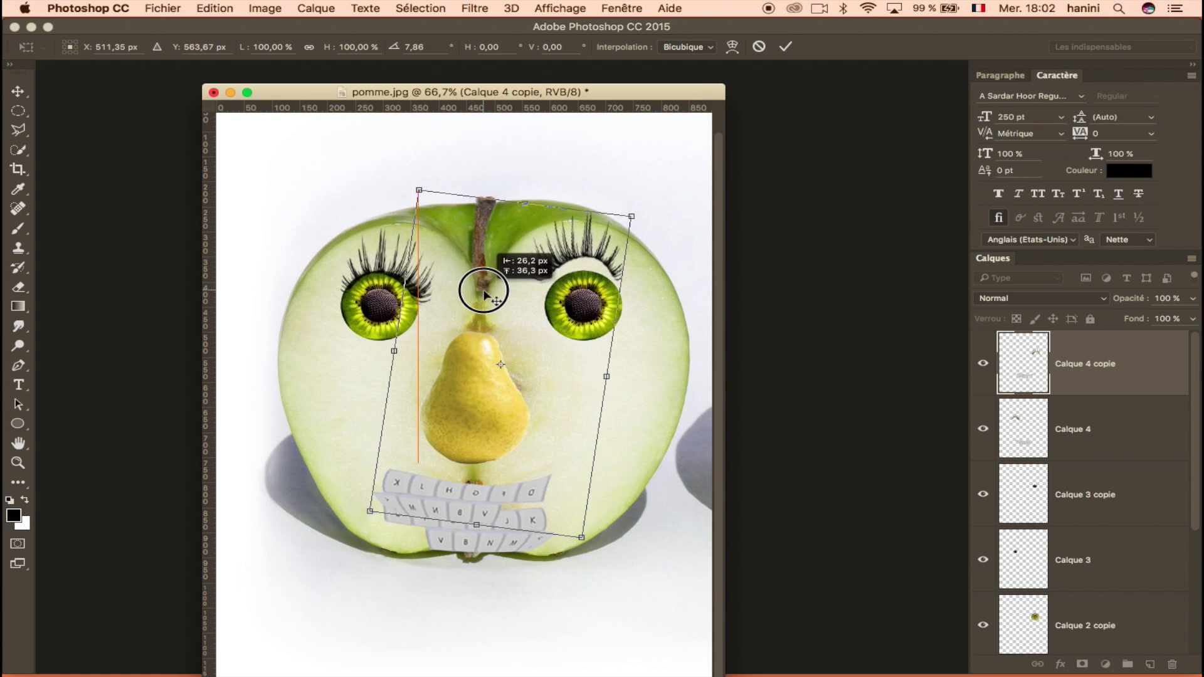
key("Return")
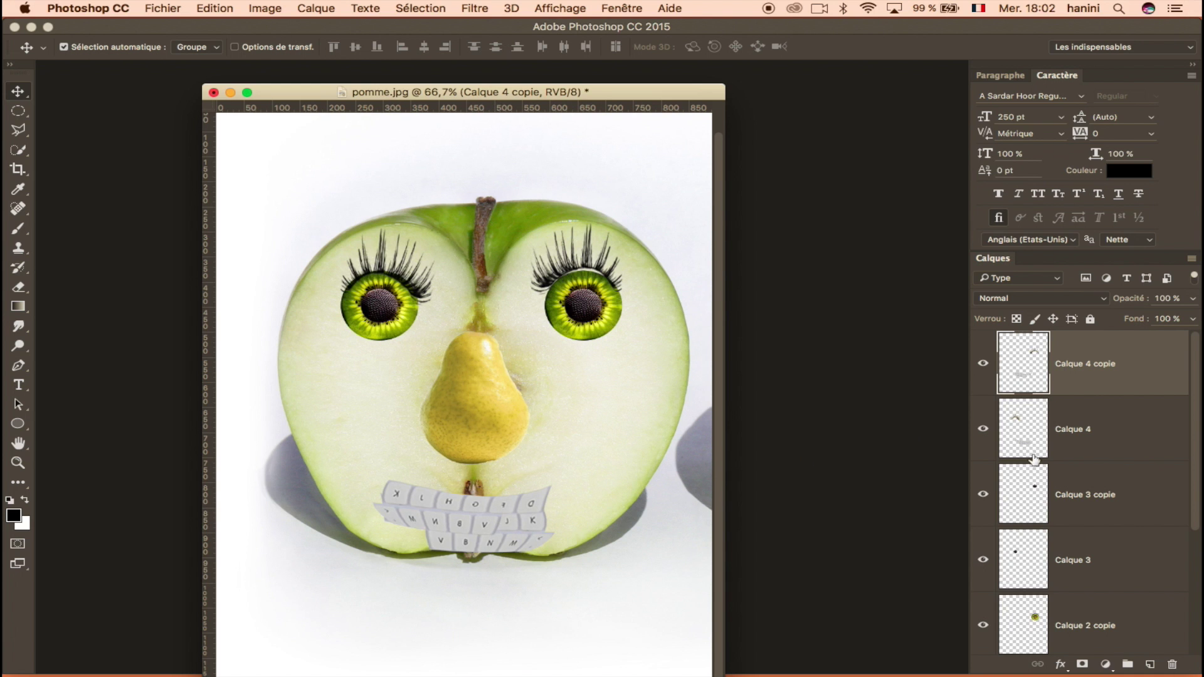
left_click(1024, 428)
left_click_drag(501, 530, 500, 534)
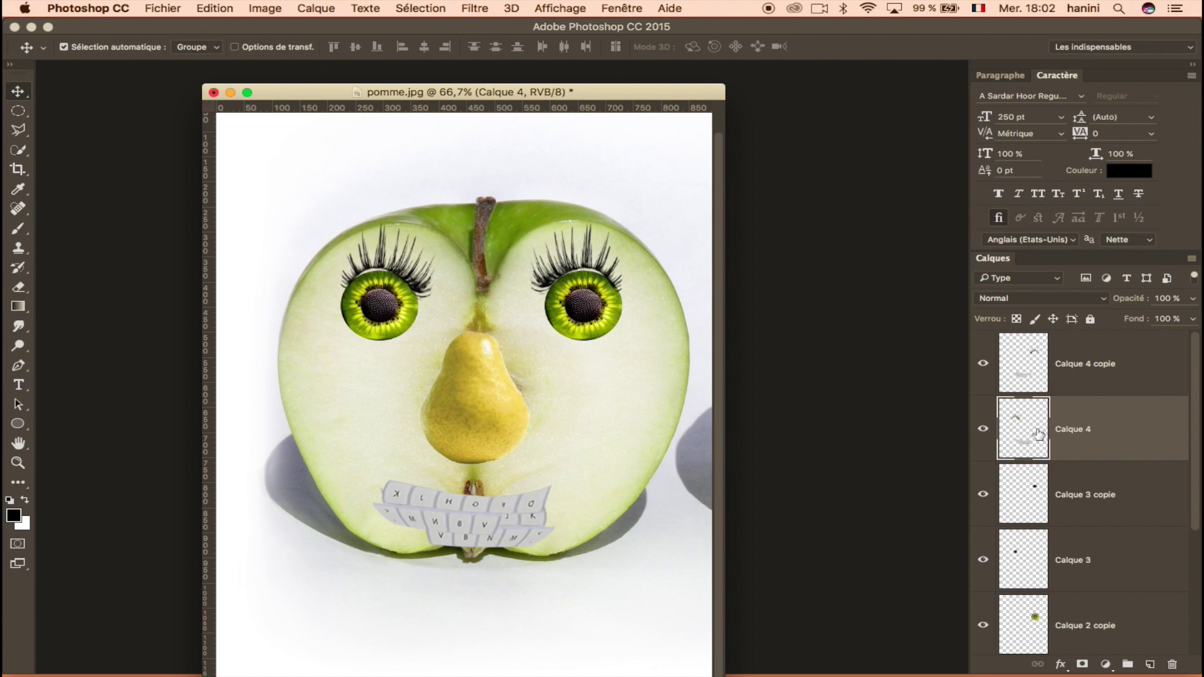